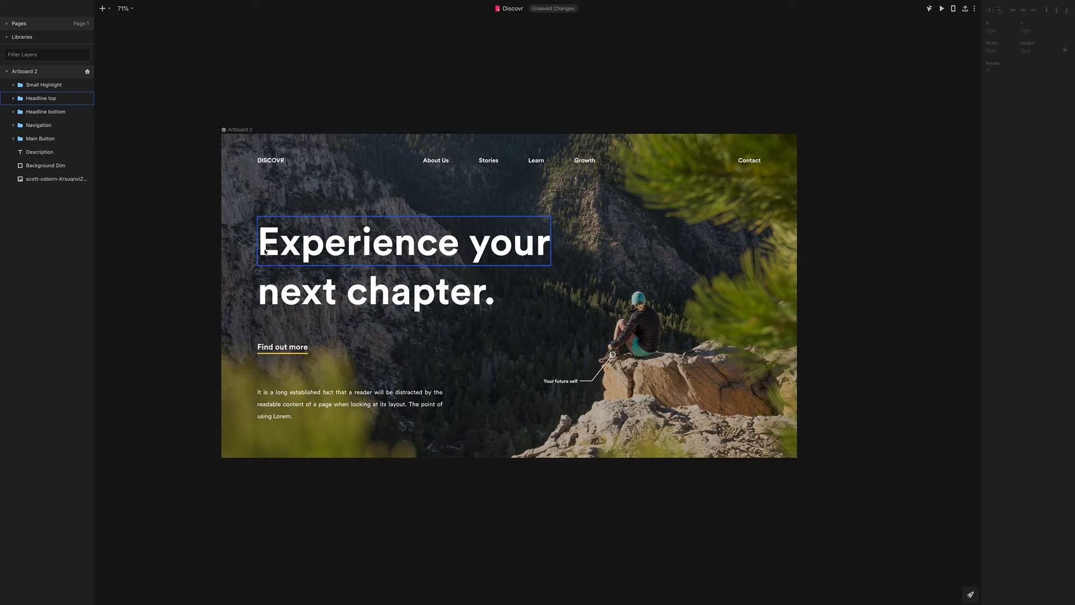
Step: Try widening the "Experience your" headline group to about 1044 px
{"action": "left_click", "coordinate": [543, 249]}
{"action": "mouse_move", "coordinate": [551, 244]}
{"action": "left_mouse_down"}
{"action": "mouse_move", "coordinate": [258, 244]}
{"action": "mouse_move", "coordinate": [571, 241]}
{"action": "left_mouse_up"}
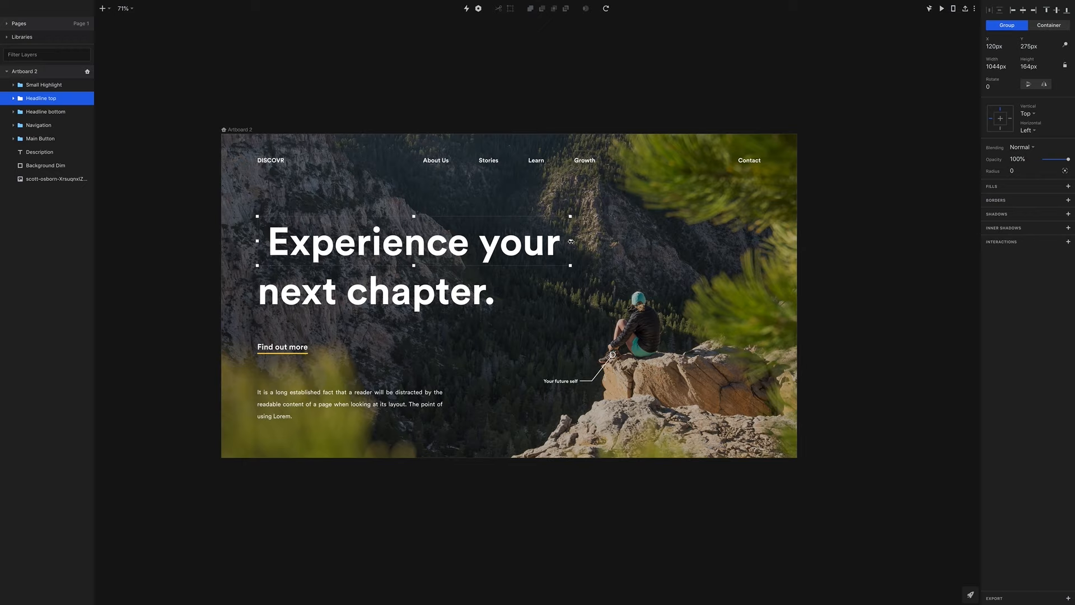
{"action": "left_click_drag", "start_coordinate": [571, 241], "coordinate": [571, 243]}
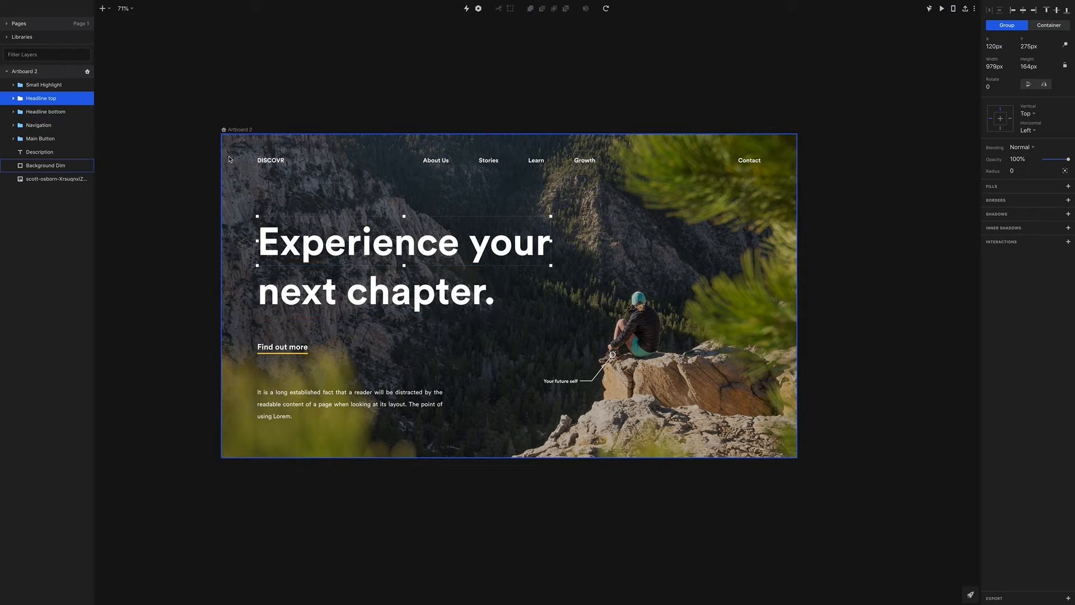
Step: Draw a 979 × 164 px rectangle exactly covering the "Experience your" headline
{"action": "left_click", "coordinate": [107, 9]}
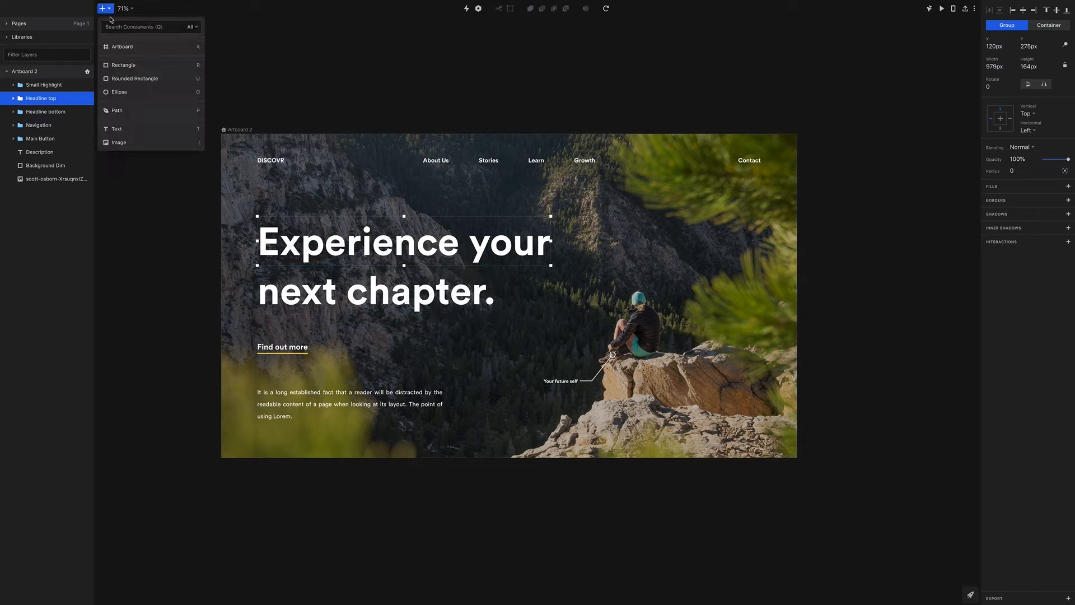
{"action": "left_click", "coordinate": [130, 65]}
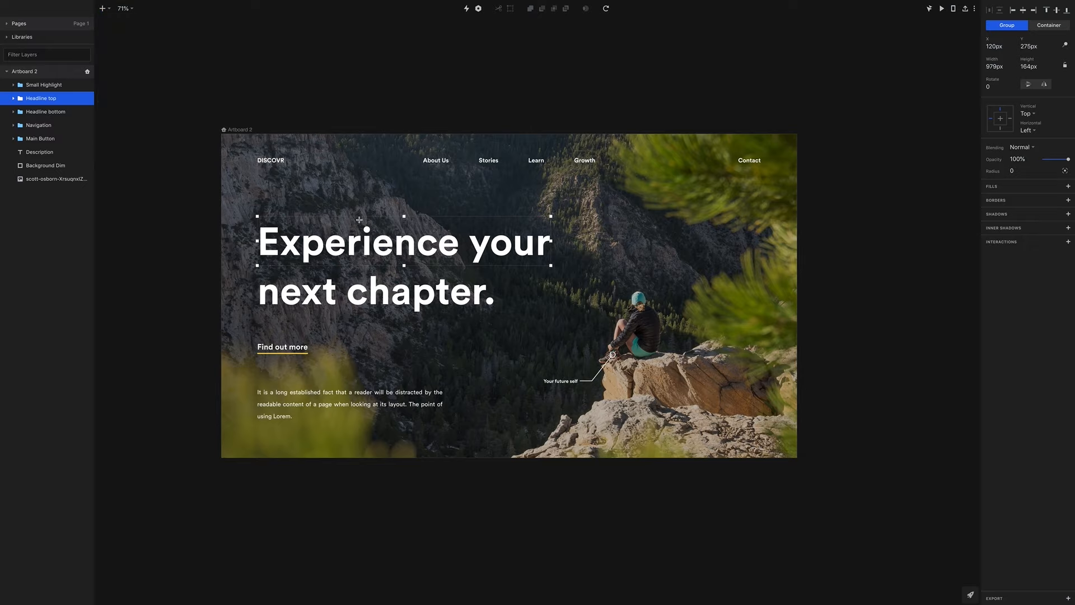
{"action": "left_click_drag", "start_coordinate": [258, 216], "coordinate": [551, 266]}
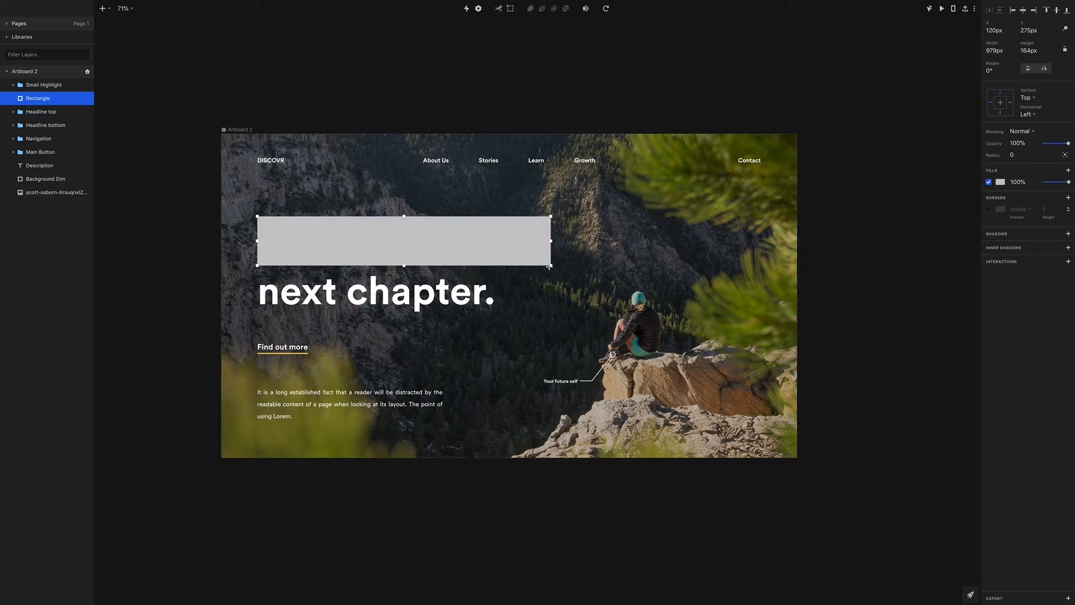
Step: Move the rectangle into the Headline top group above the text and mask the "Experience your" text with it
{"action": "left_click", "coordinate": [14, 112]}
{"action": "left_click_drag", "start_coordinate": [35, 98], "coordinate": [63, 121]}
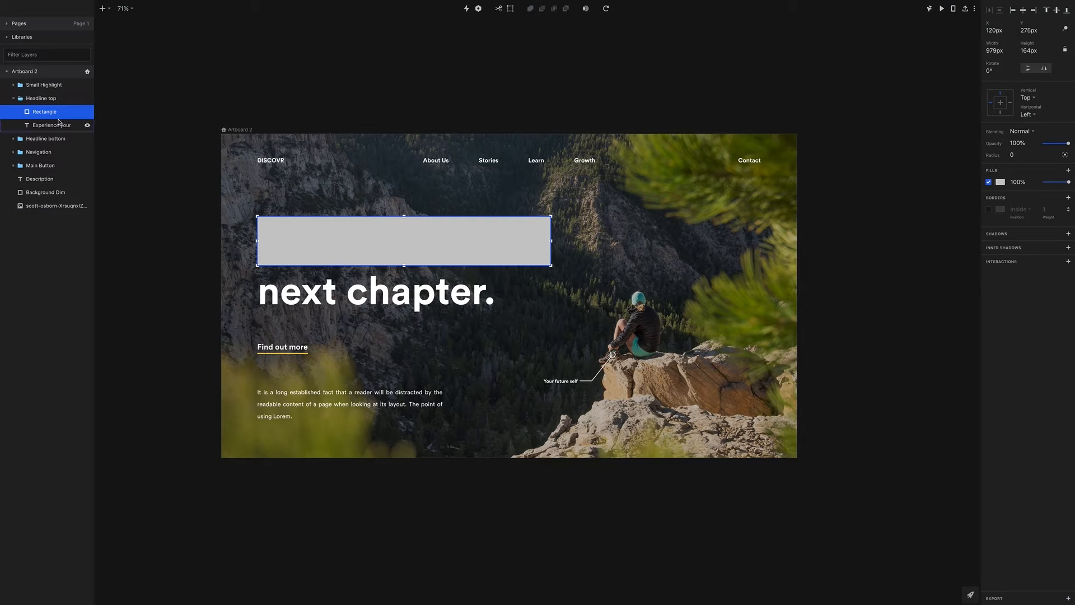
{"action": "left_click", "coordinate": [66, 125], "text": "shift"}
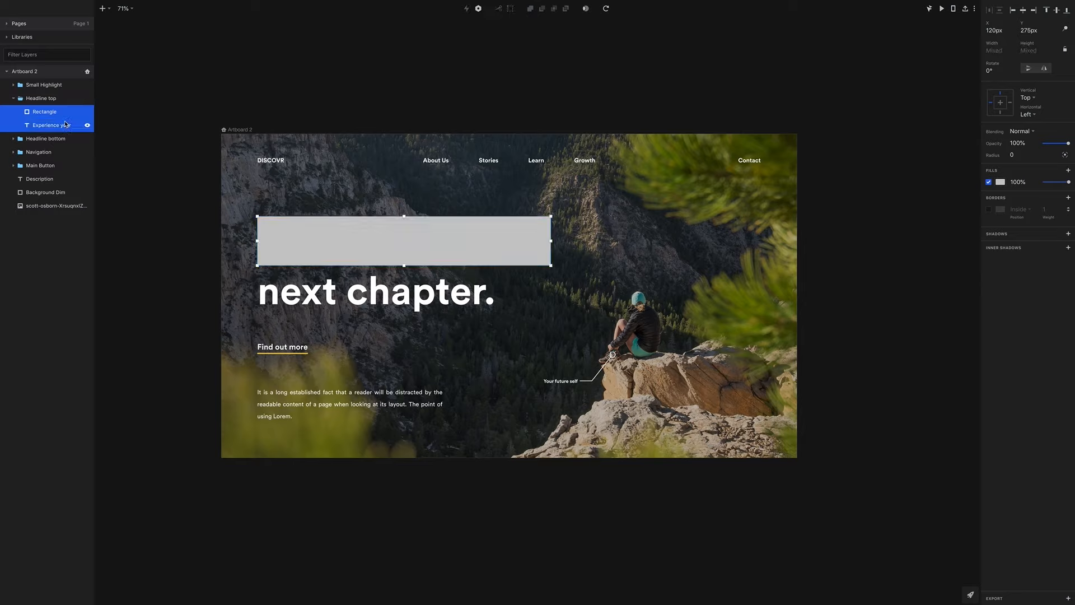
{"action": "right_click", "coordinate": [62, 121]}
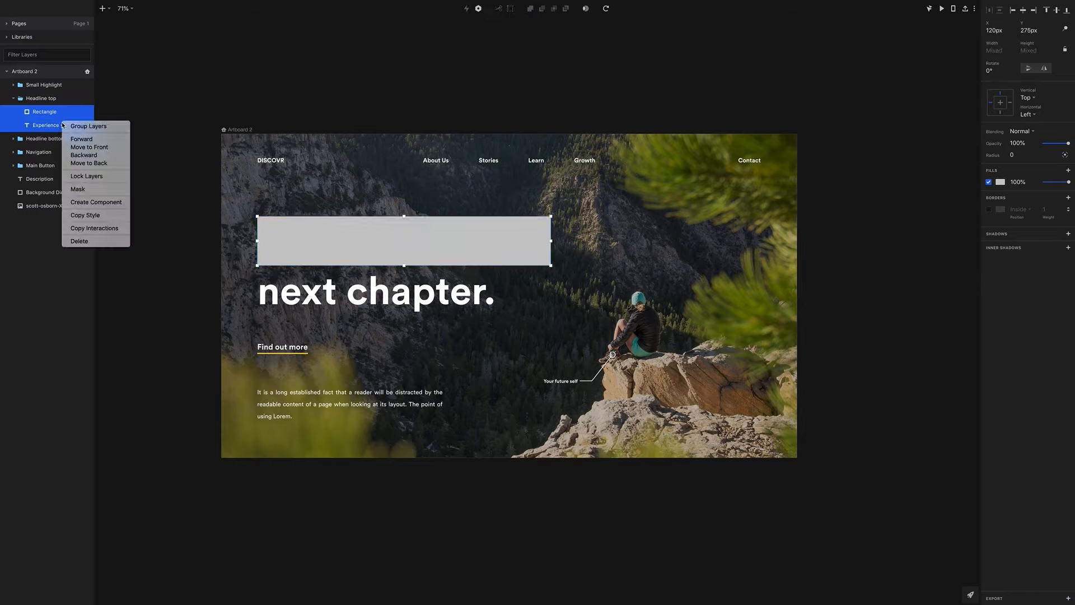
{"action": "left_click", "coordinate": [78, 189]}
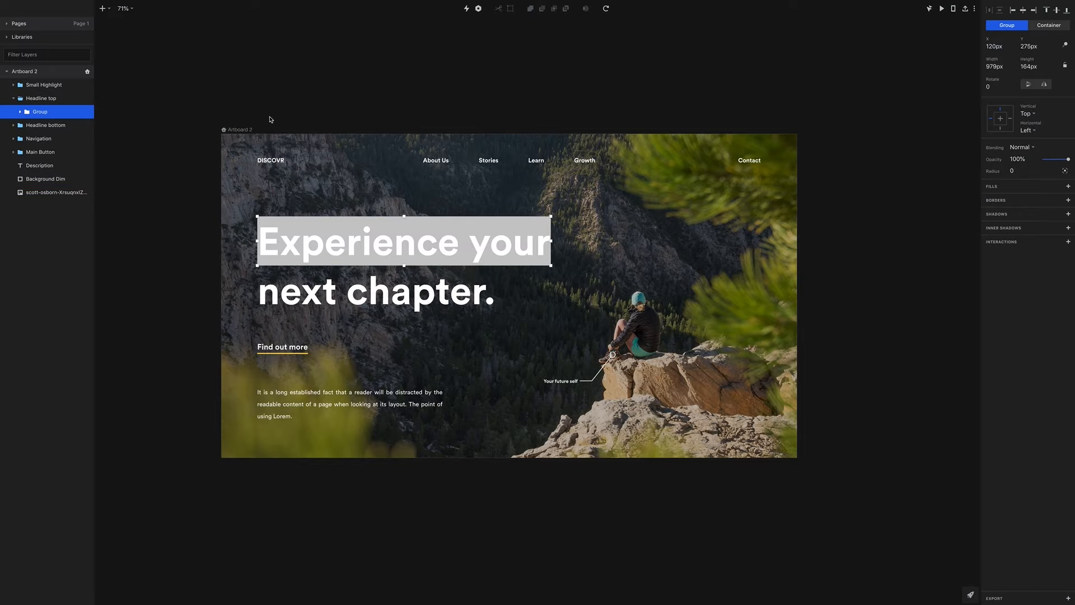
Step: Turn off the "Experience your" mask's fill and test the mask by collapsing its width to 0 px and restoring full width
{"action": "left_click", "coordinate": [20, 111]}
{"action": "left_click", "coordinate": [48, 139]}
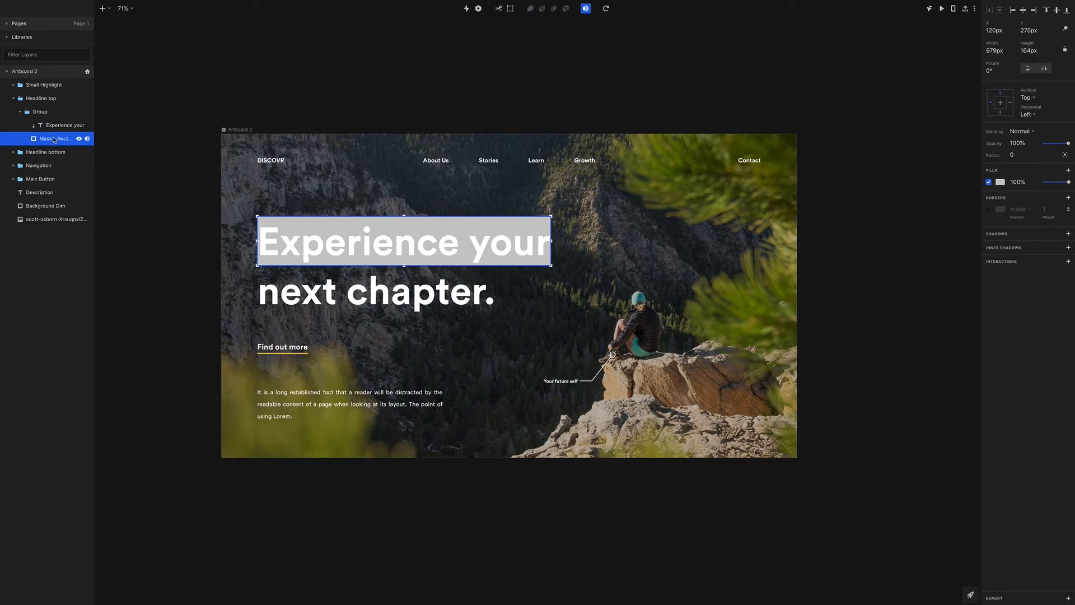
{"action": "left_click", "coordinate": [989, 182]}
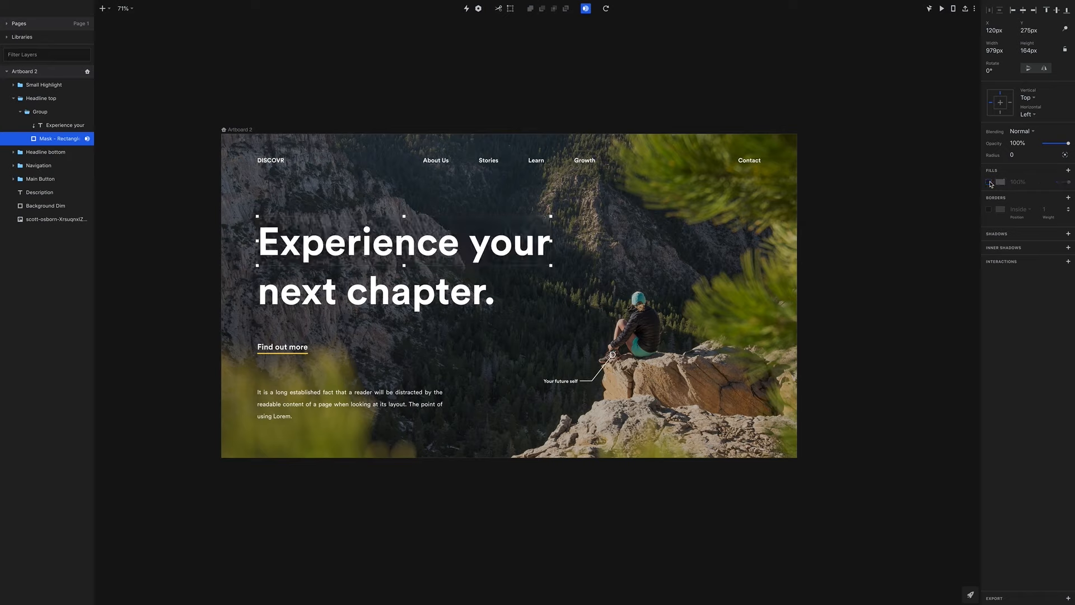
{"action": "left_click_drag", "start_coordinate": [550, 240], "coordinate": [259, 242]}
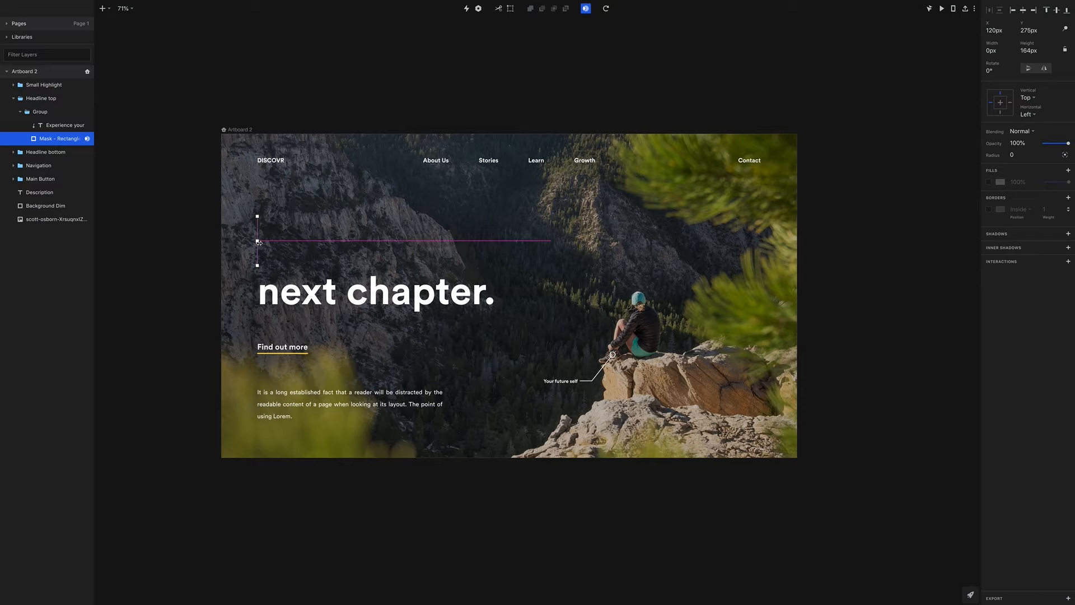
{"action": "left_click_drag", "start_coordinate": [259, 242], "coordinate": [551, 247]}
Step: Draw a 796 × 164 px rectangle exactly covering the "next chapter." headline
{"action": "left_click", "coordinate": [353, 280]}
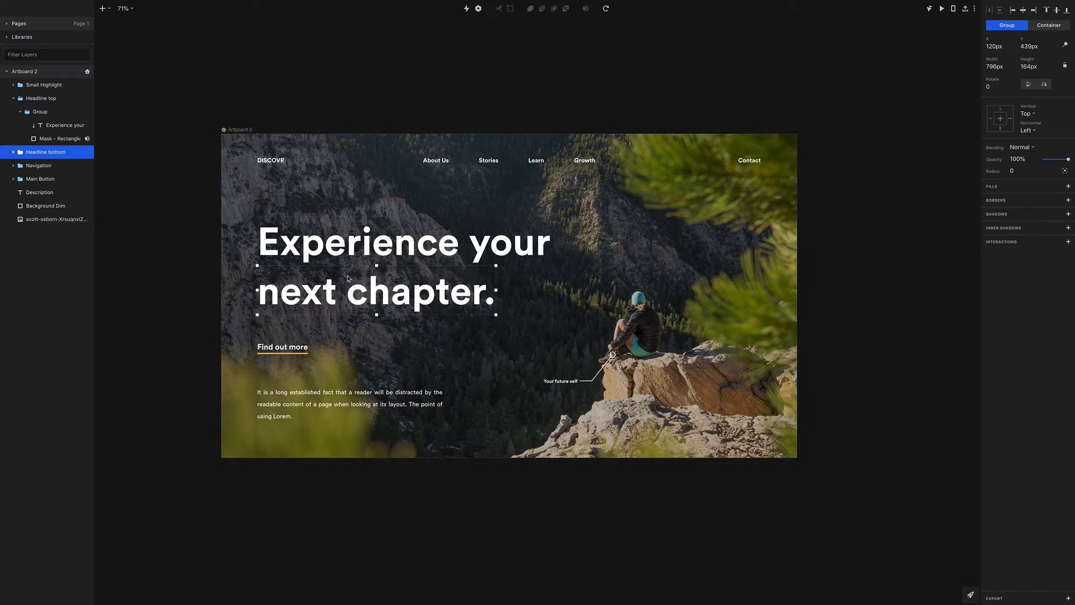
{"action": "left_click", "coordinate": [108, 9]}
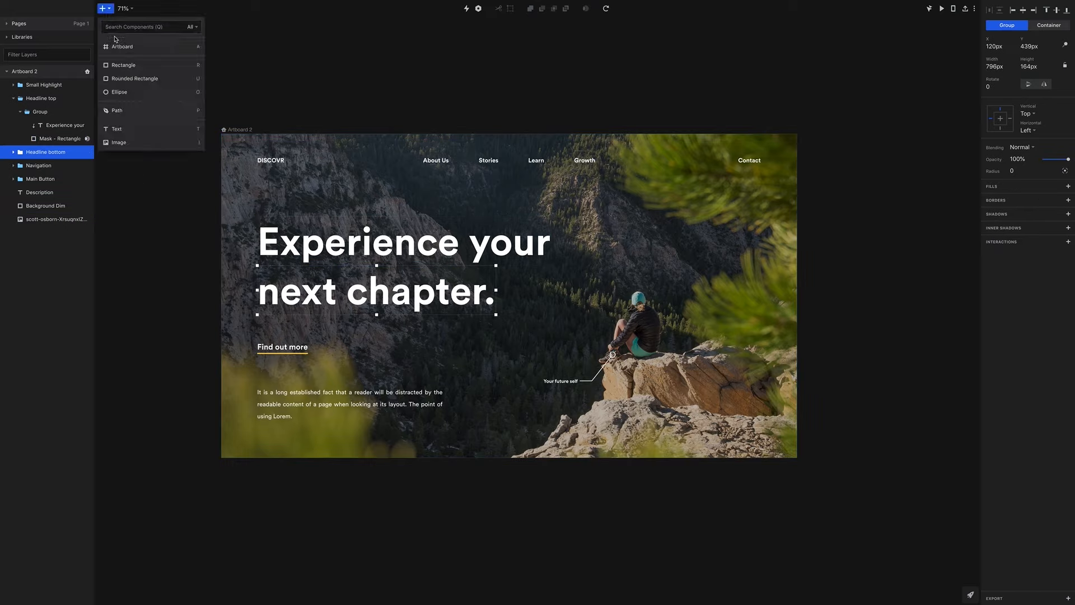
{"action": "left_click", "coordinate": [134, 66]}
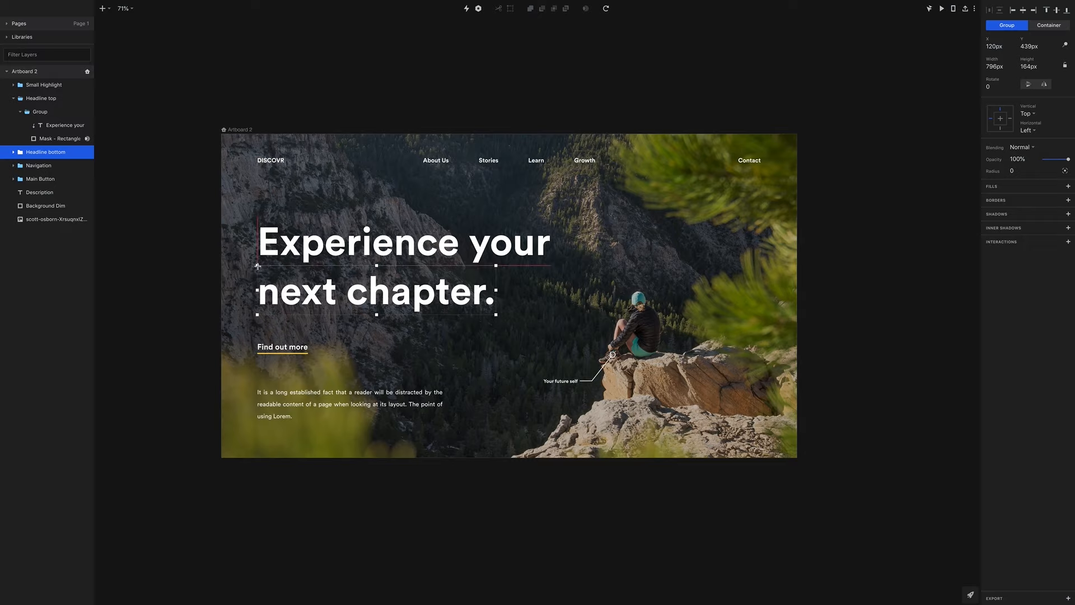
{"action": "left_click_drag", "start_coordinate": [257, 265], "coordinate": [496, 314]}
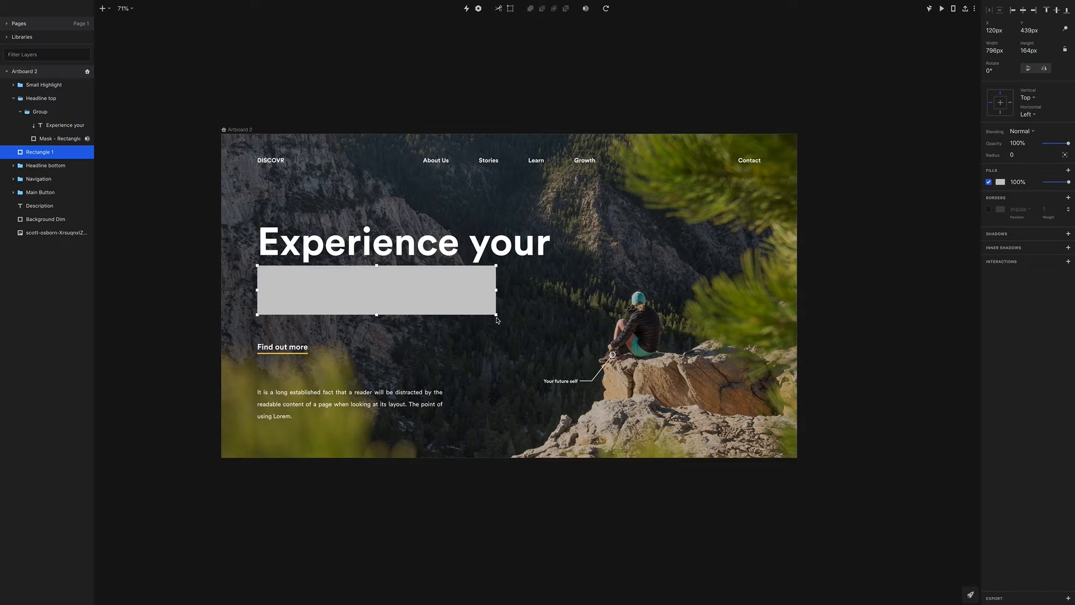
Step: Move the second rectangle into the Headline bottom group and mask the "next chapter." text with it
{"action": "left_click", "coordinate": [13, 166]}
{"action": "left_click", "coordinate": [56, 157]}
{"action": "left_click_drag", "start_coordinate": [56, 159], "coordinate": [60, 179]}
{"action": "left_click", "coordinate": [60, 179], "text": "shift"}
{"action": "right_click", "coordinate": [60, 179]}
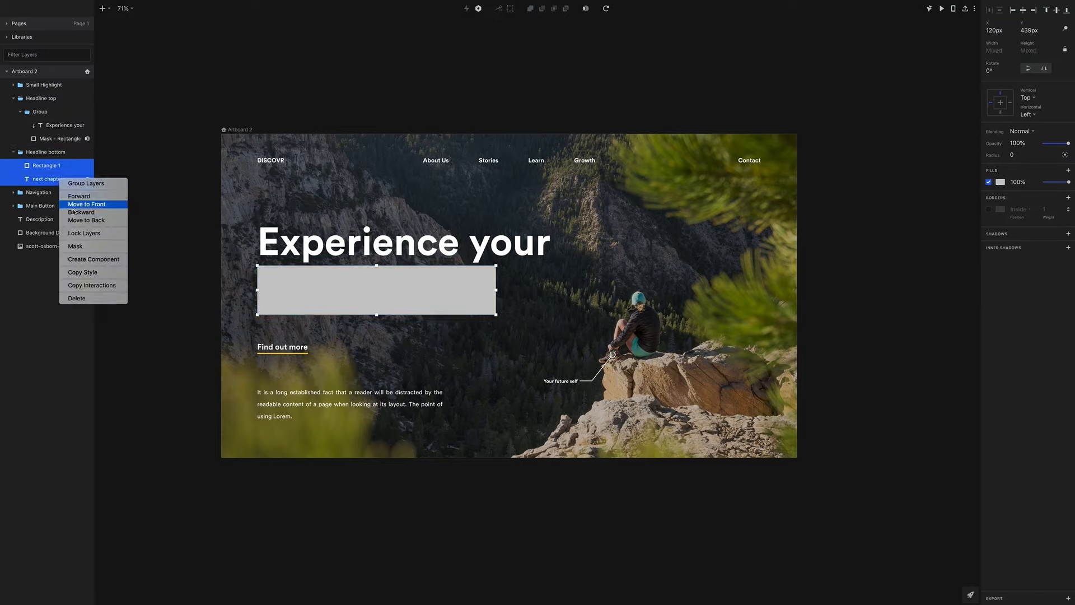
{"action": "left_click", "coordinate": [86, 241]}
{"action": "key", "text": "ctrl+g"}
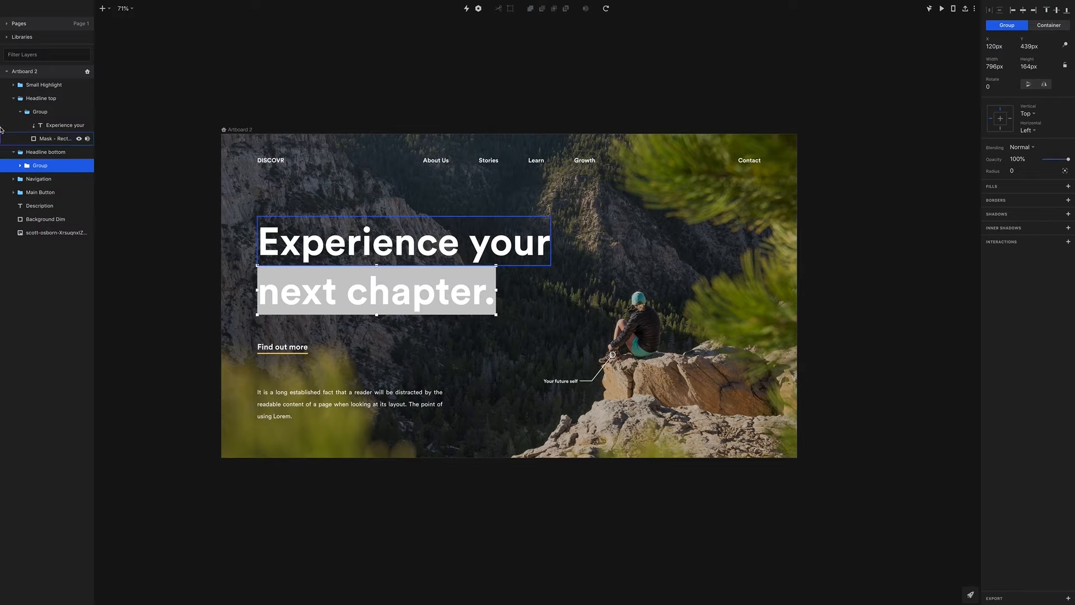
Step: Turn off the fill of the "next chapter." mask rectangle and collapse both headline groups in the layer list
{"action": "left_click", "coordinate": [21, 165]}
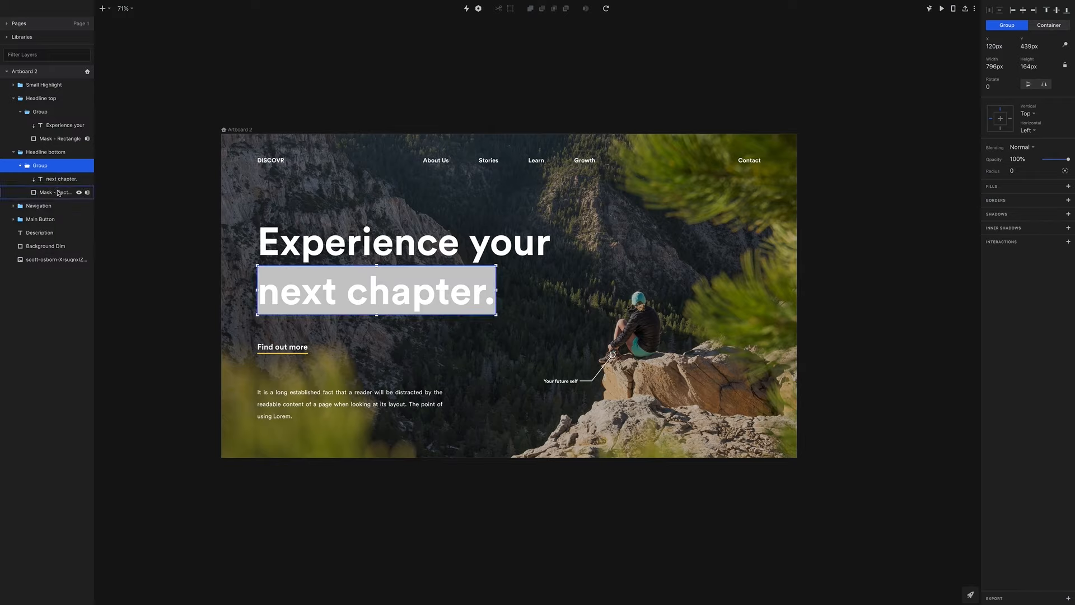
{"action": "left_click", "coordinate": [59, 192]}
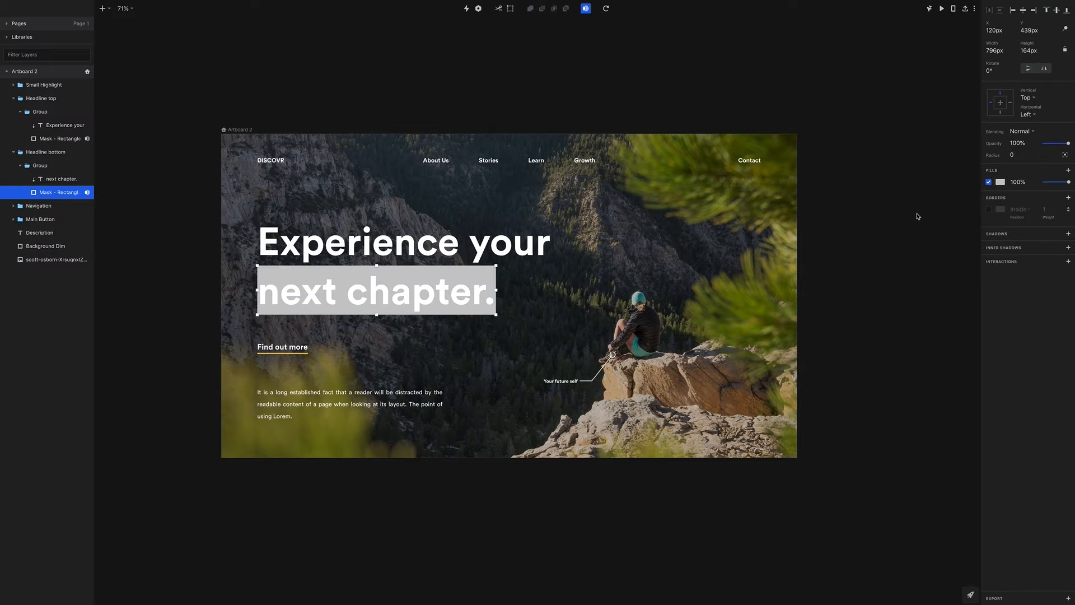
{"action": "left_click", "coordinate": [989, 182]}
{"action": "mouse_move", "coordinate": [497, 289]}
{"action": "left_mouse_down"}
{"action": "mouse_move", "coordinate": [257, 290]}
{"action": "mouse_move", "coordinate": [496, 290]}
{"action": "left_mouse_up"}
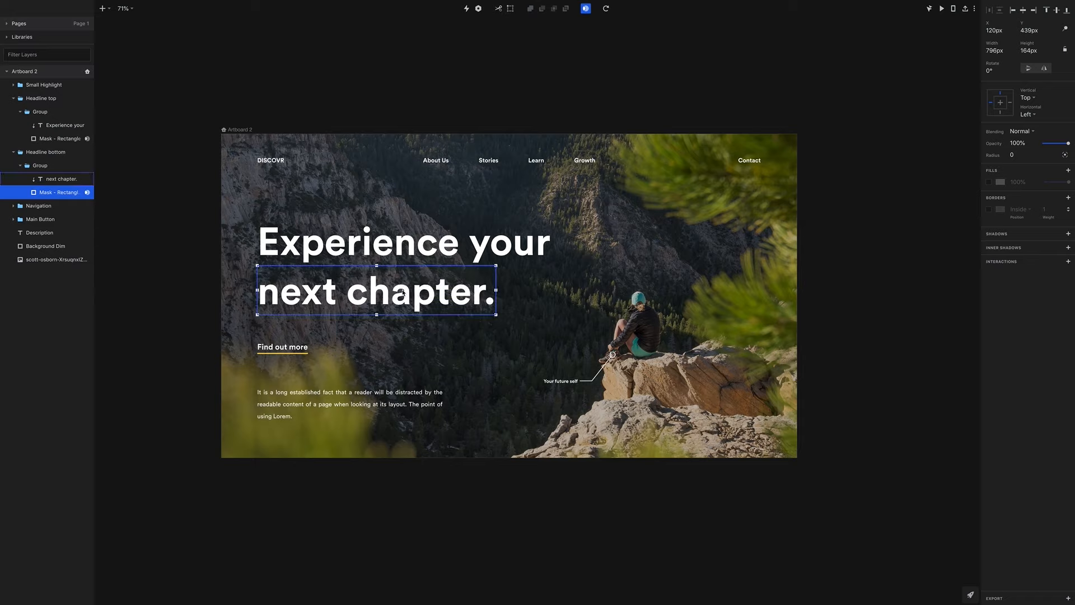
{"action": "left_click", "coordinate": [13, 98]}
{"action": "left_click", "coordinate": [18, 112]}
{"action": "left_click", "coordinate": [13, 111]}
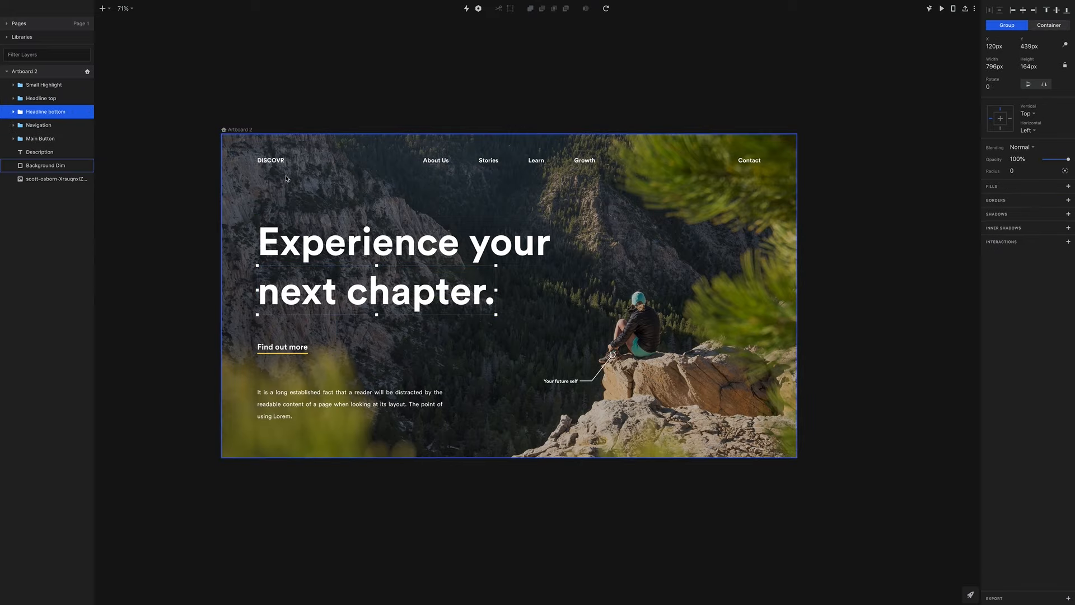
Step: Duplicate Artboard 2 with all its layers
{"action": "left_click", "coordinate": [250, 132]}
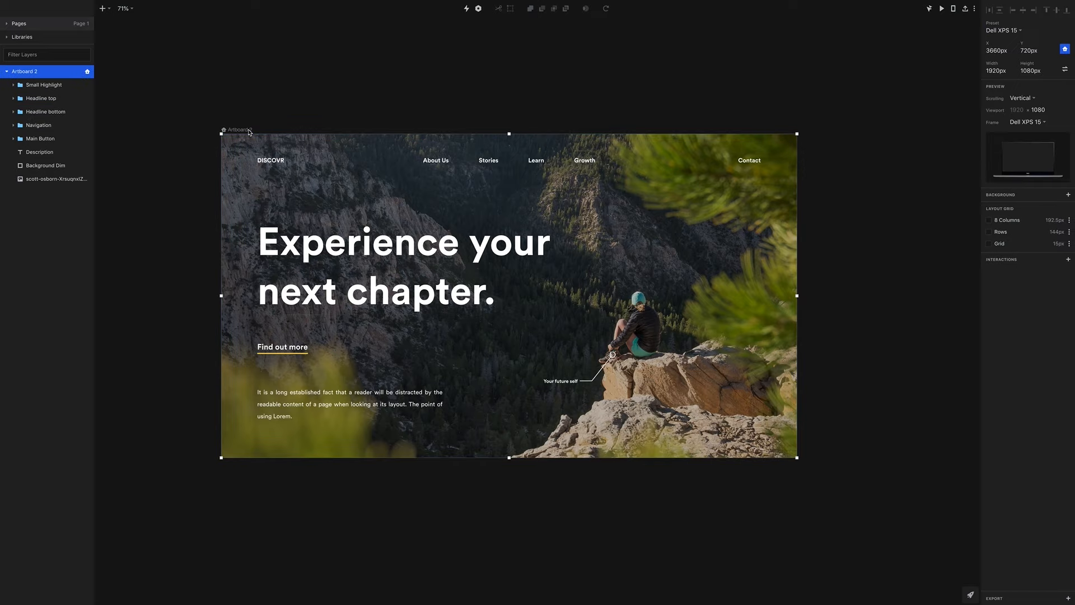
{"action": "key", "text": "ctrl+d"}
{"action": "scroll", "coordinate": [338, 171], "scroll_direction": "down", "scroll_amount": 3}
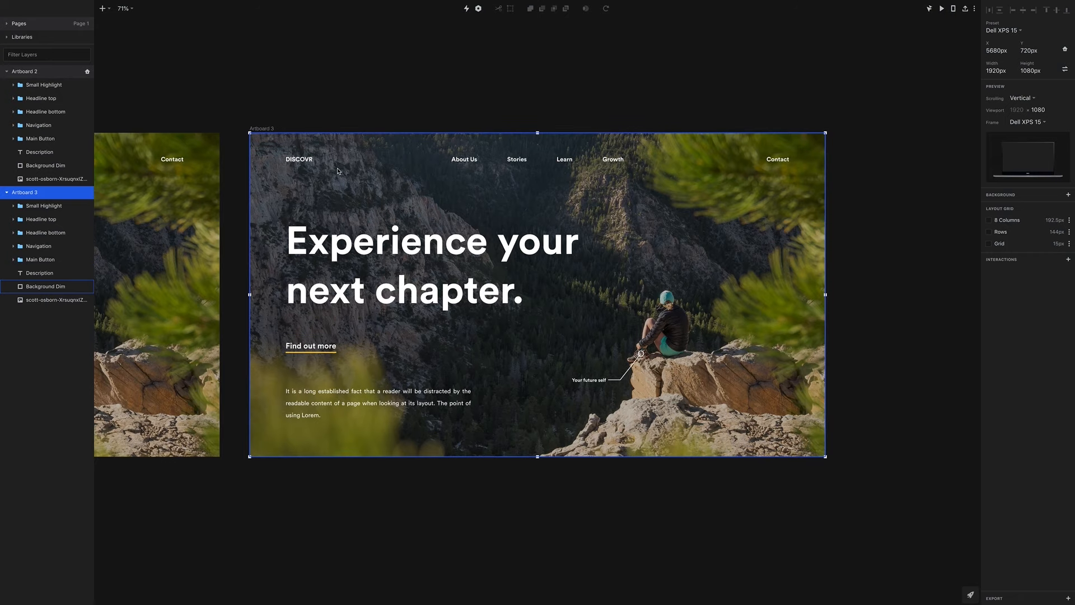
{"action": "scroll", "coordinate": [337, 171], "scroll_direction": "down", "scroll_amount": 4}
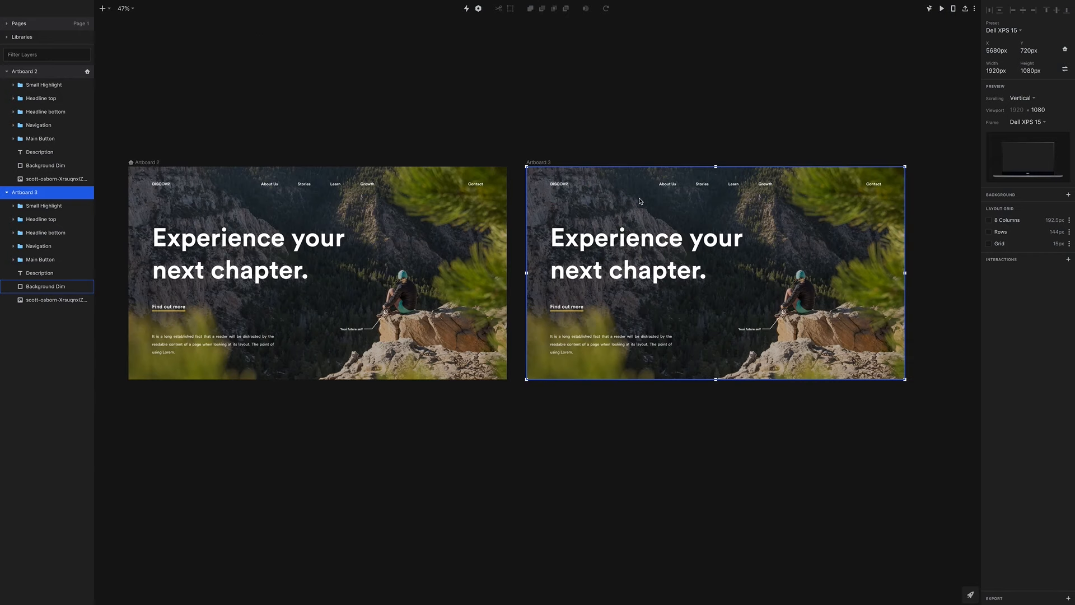
Step: Create an interaction linking Artboard 2 to Artboard 3
{"action": "scroll", "coordinate": [640, 200], "scroll_direction": "right", "scroll_amount": 2}
{"action": "scroll", "coordinate": [639, 201], "scroll_direction": "left", "scroll_amount": 3}
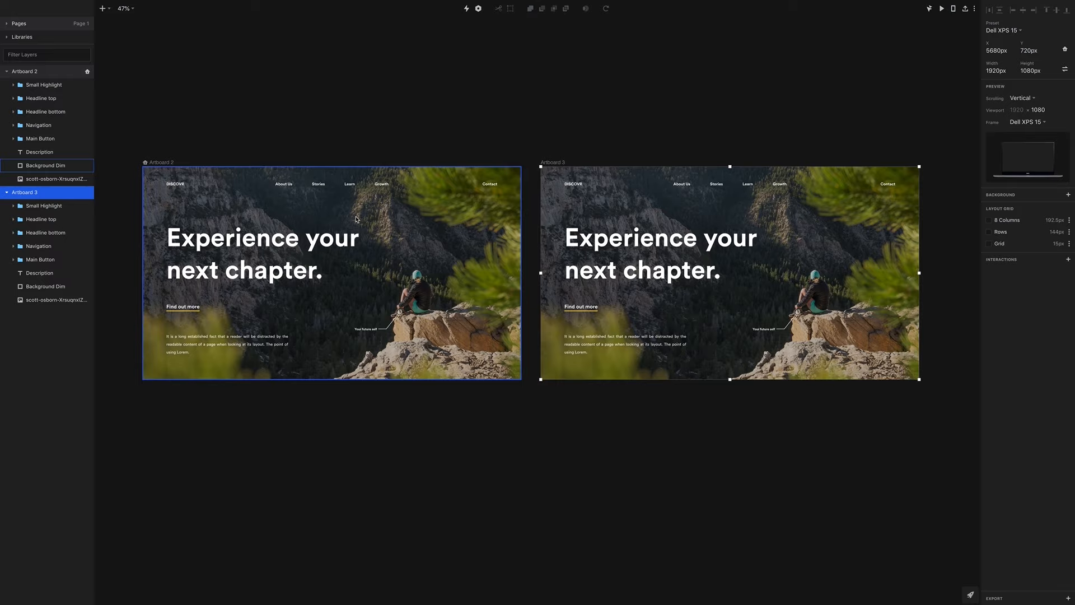
{"action": "scroll", "coordinate": [327, 195], "scroll_direction": "up", "scroll_amount": 2}
{"action": "scroll", "coordinate": [328, 195], "scroll_direction": "down", "scroll_amount": 1}
{"action": "left_click", "coordinate": [164, 178]}
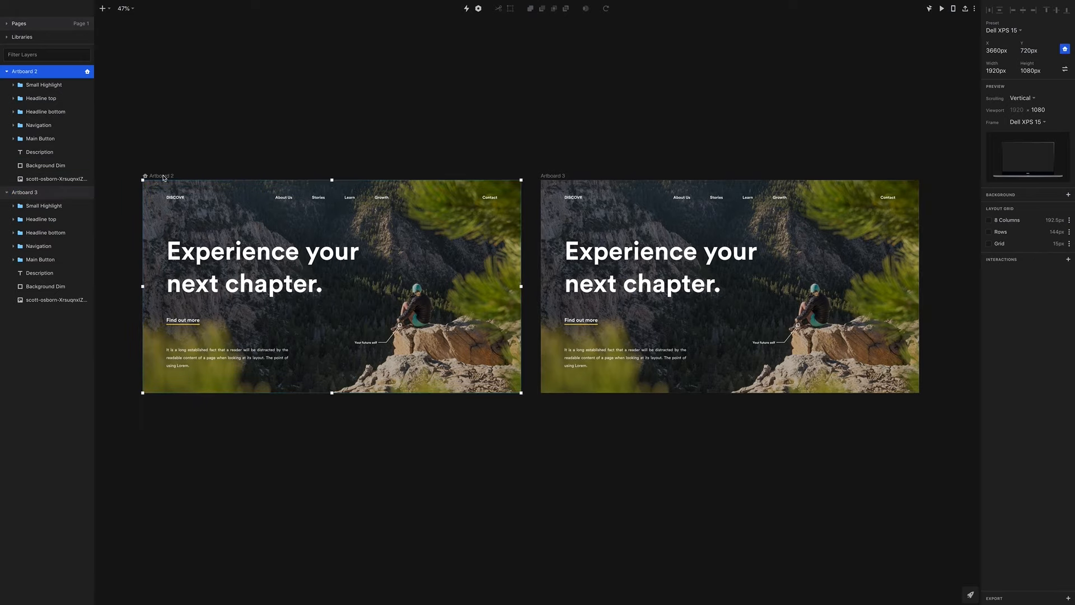
{"action": "left_click", "coordinate": [467, 9]}
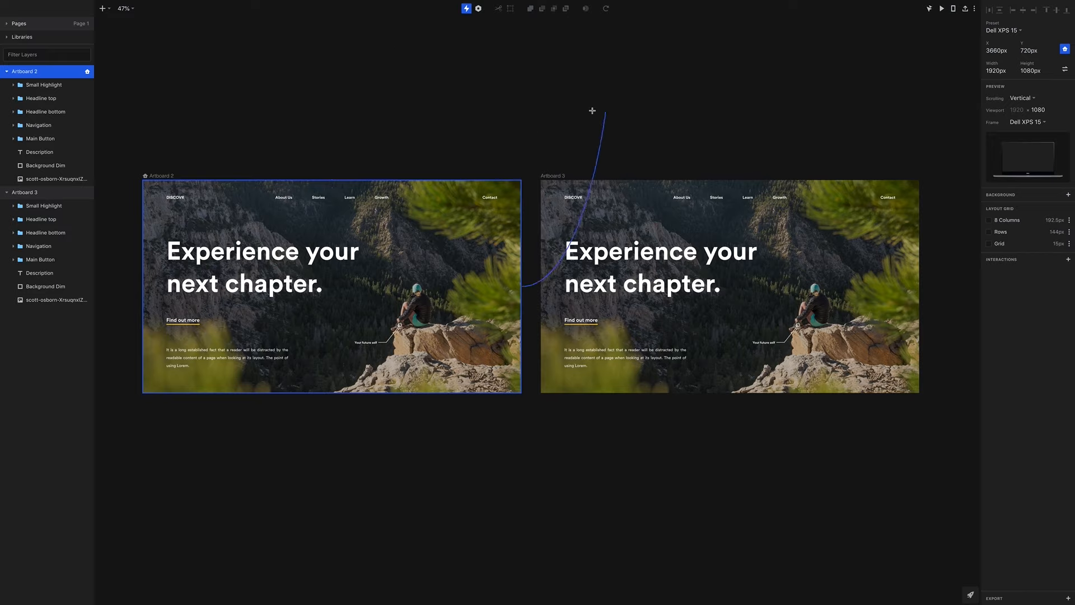
{"action": "left_click", "coordinate": [560, 260]}
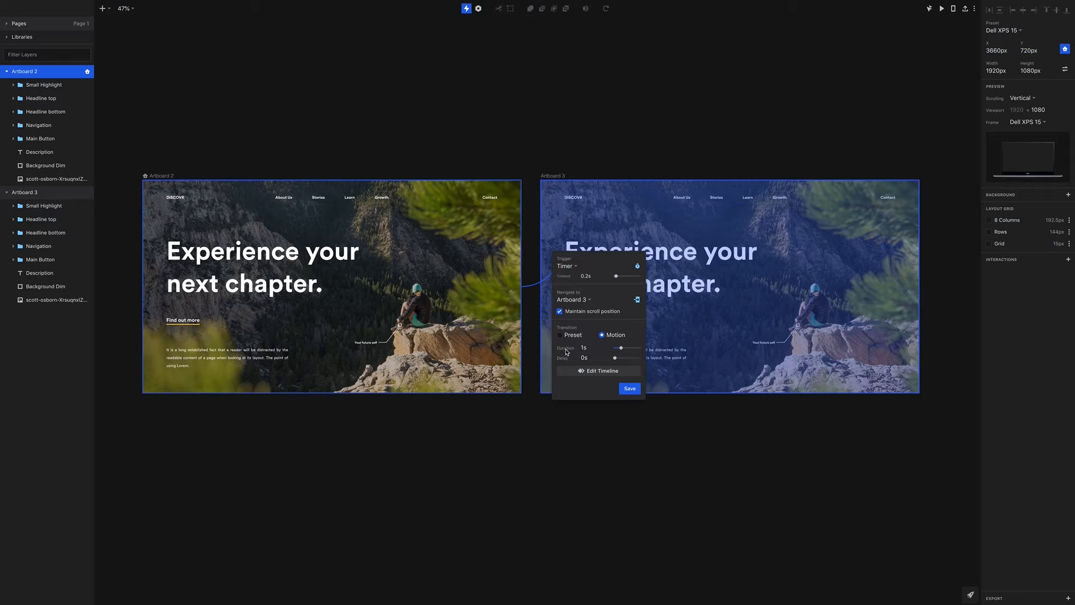
Step: Use the Timer trigger with a 0.2 s timeout for the interaction and save it with the Motion transition
{"action": "left_click", "coordinate": [638, 266]}
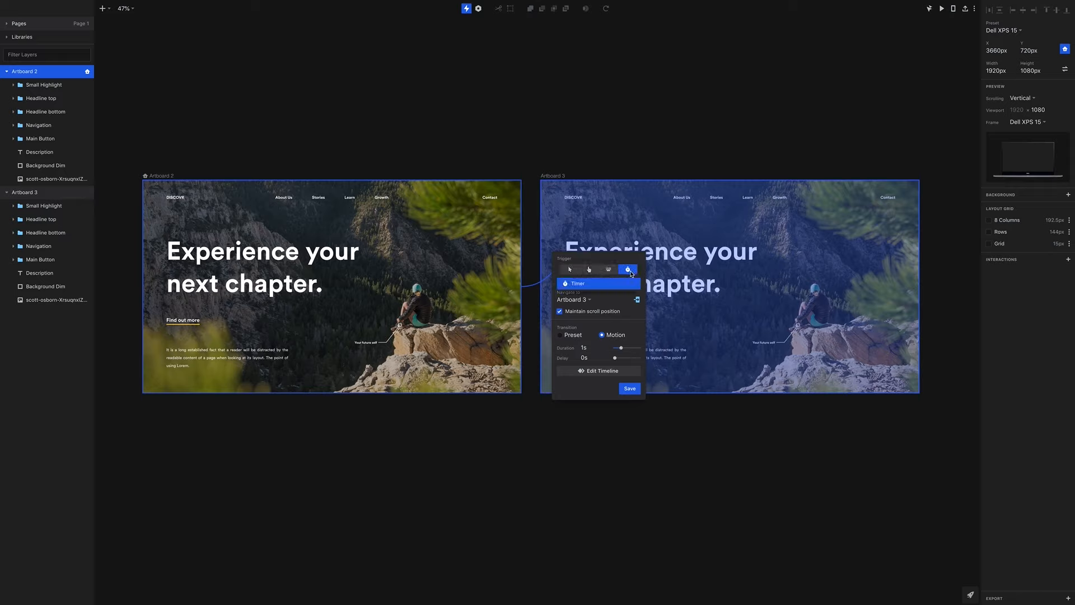
{"action": "left_click", "coordinate": [632, 272]}
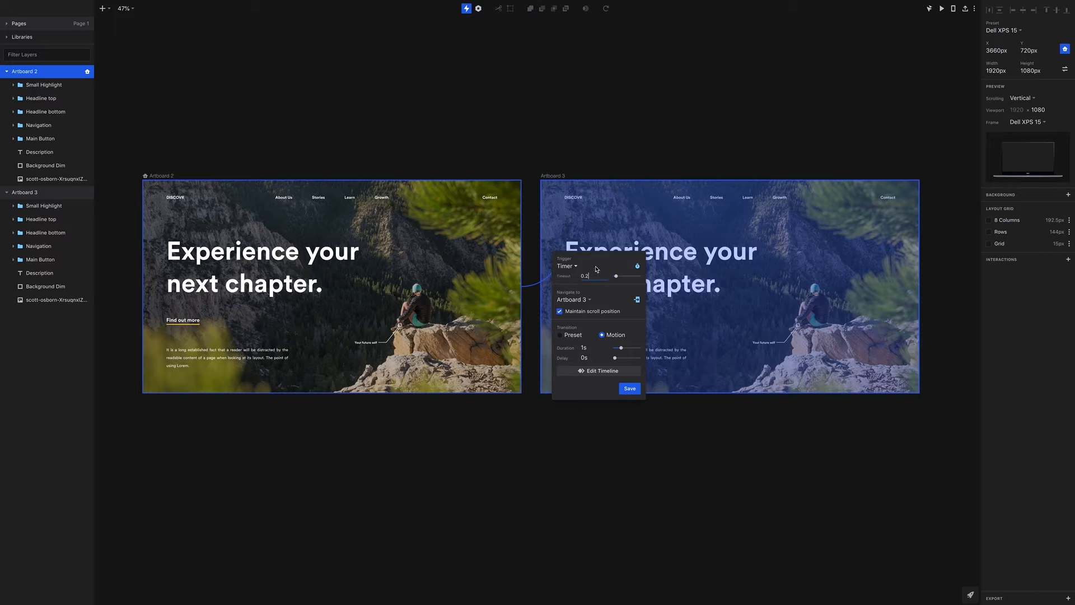
{"action": "left_click", "coordinate": [597, 270]}
{"action": "left_click", "coordinate": [613, 284]}
{"action": "left_click", "coordinate": [630, 389]}
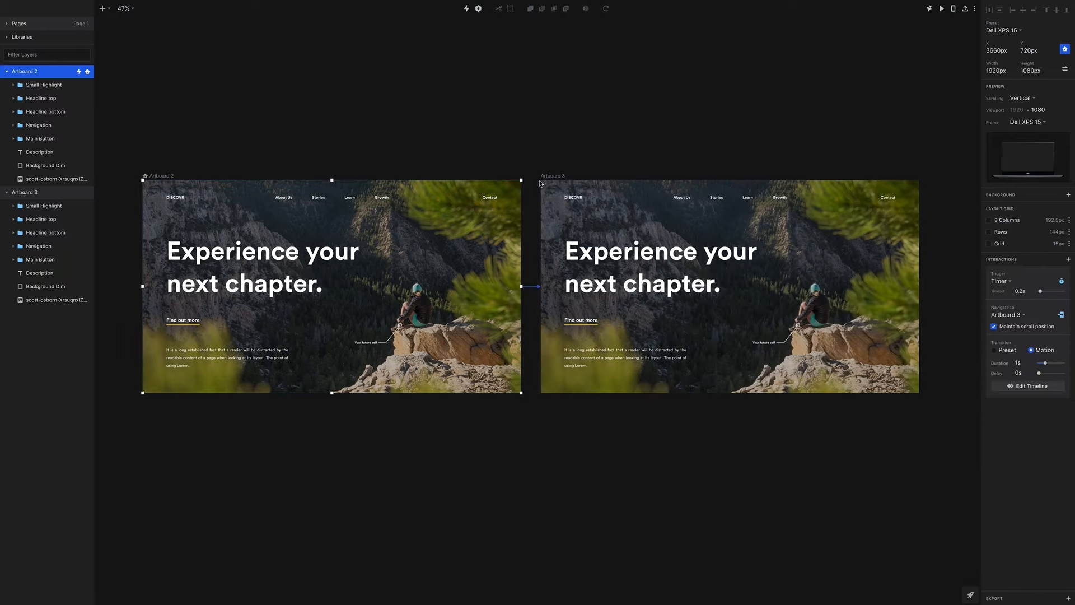
Step: Preview the prototype and replay the timed transition starting from Artboard 2
{"action": "left_click", "coordinate": [941, 9]}
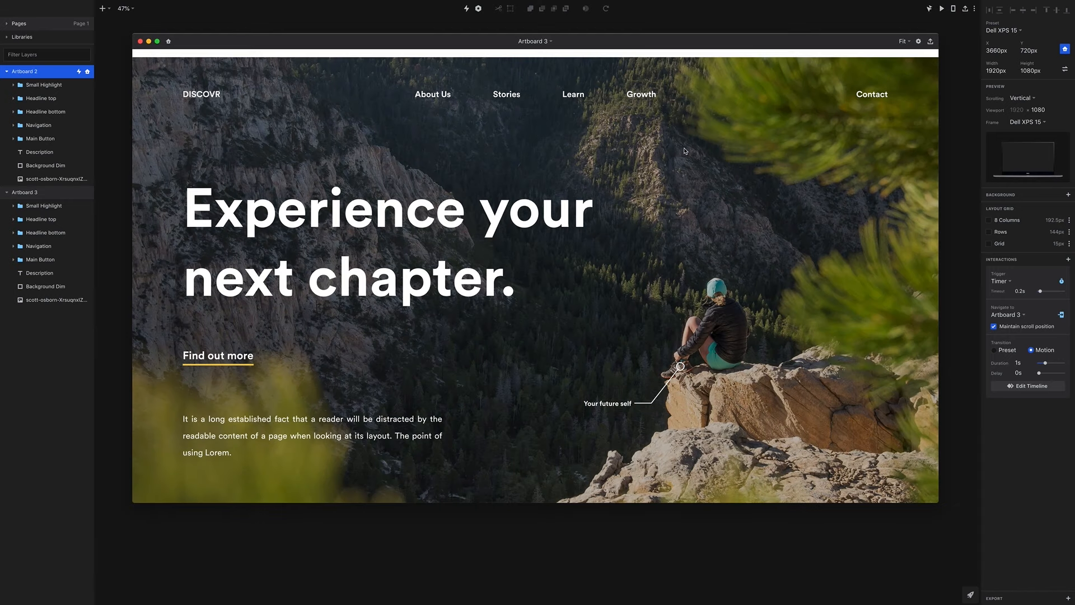
{"action": "left_click", "coordinate": [550, 43]}
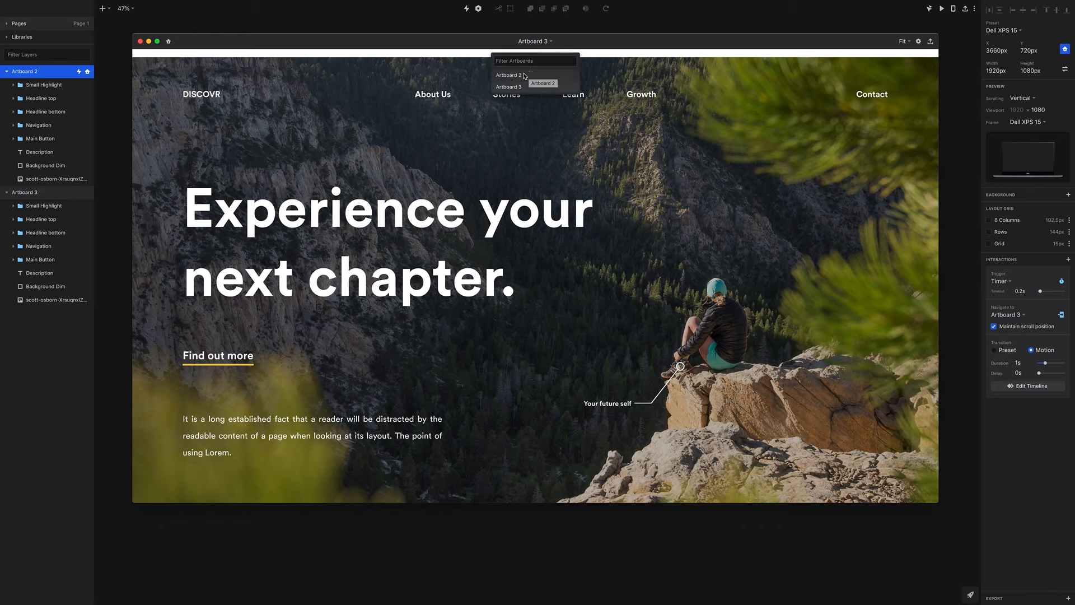
{"action": "left_click", "coordinate": [524, 77]}
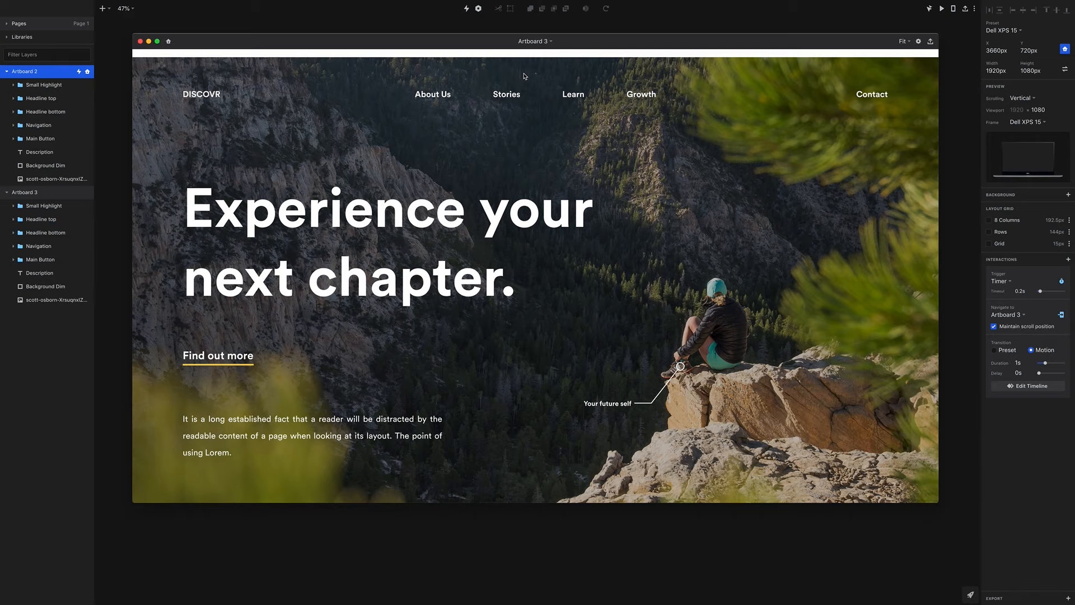
Step: Replay the transition preview from Artboard 2, close the preview and clear the selection
{"action": "left_click", "coordinate": [540, 43]}
{"action": "left_click", "coordinate": [527, 75]}
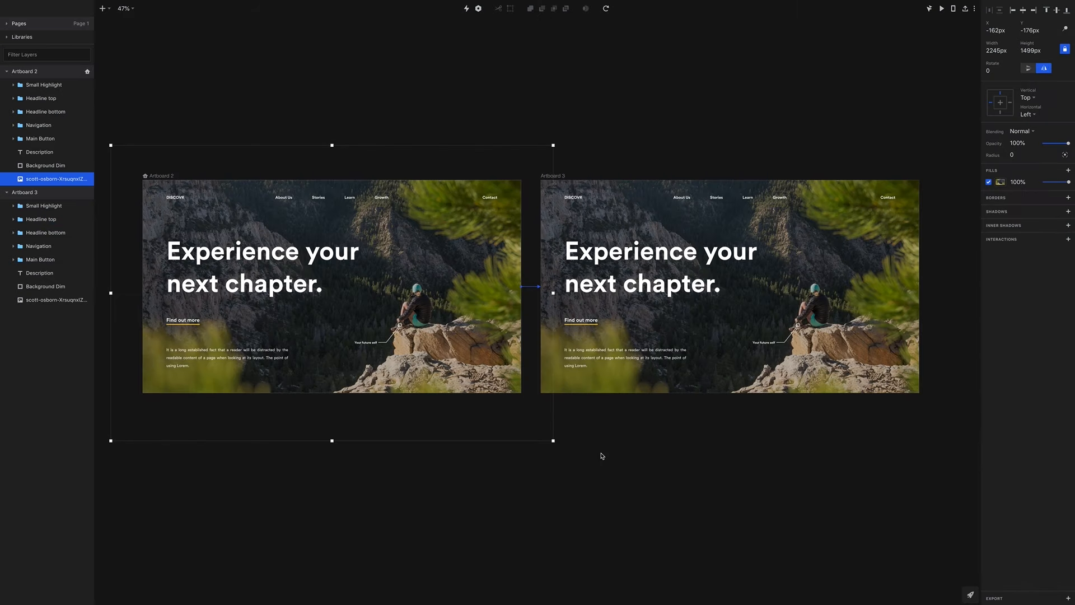
{"action": "left_click", "coordinate": [599, 449]}
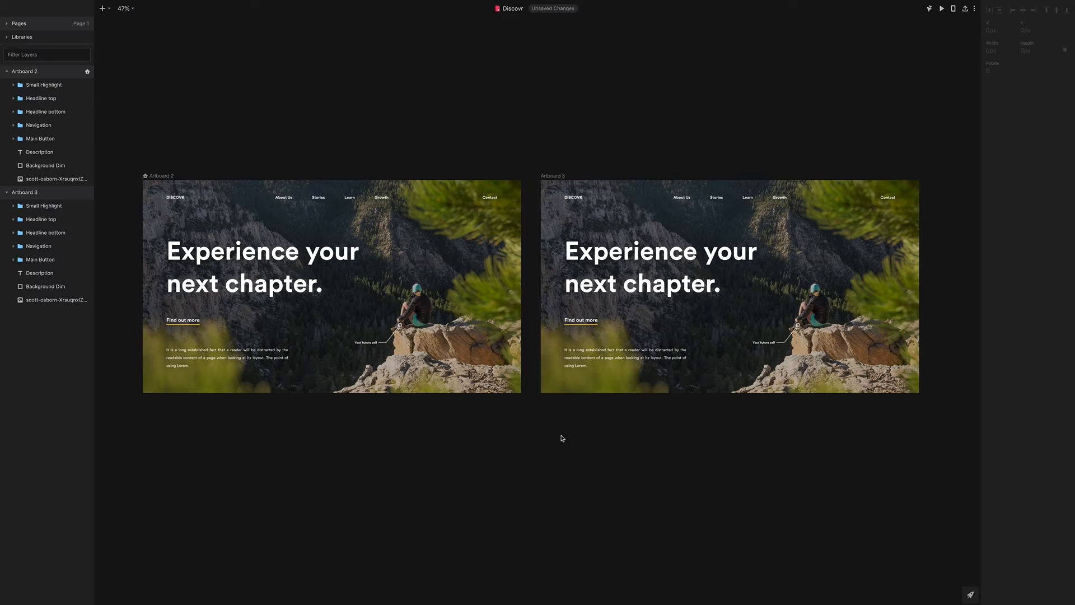
Step: Enlarge Artboard 2's background photo around its centre to about 2545 × 1699 px and preview the transition
{"action": "left_click", "coordinate": [56, 179]}
{"action": "left_click_drag", "start_coordinate": [553, 440], "coordinate": [583, 460]}
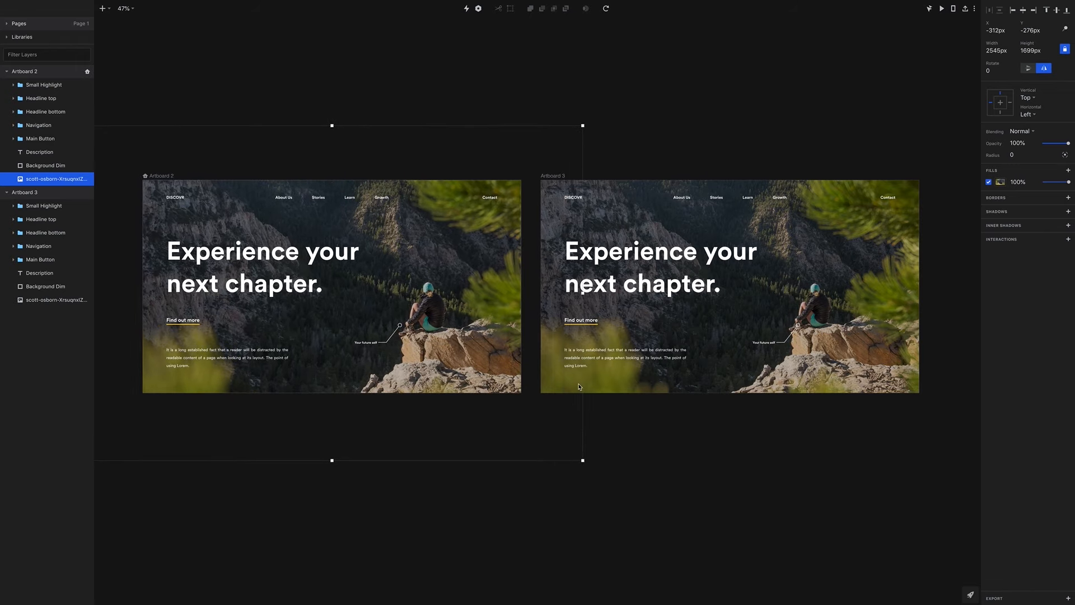
{"action": "left_click", "coordinate": [941, 9]}
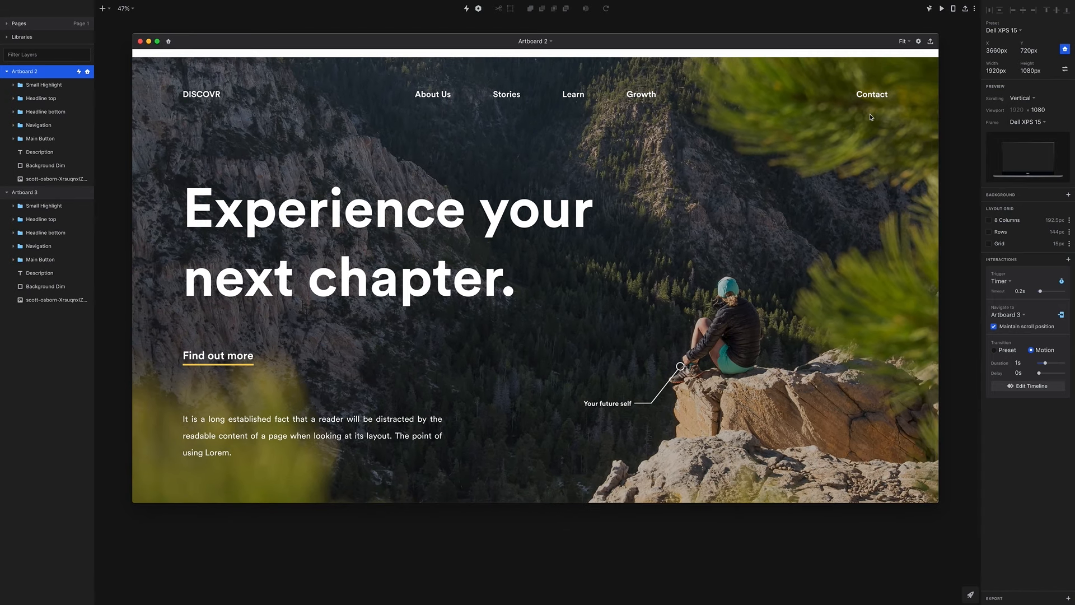
{"action": "left_click", "coordinate": [140, 42]}
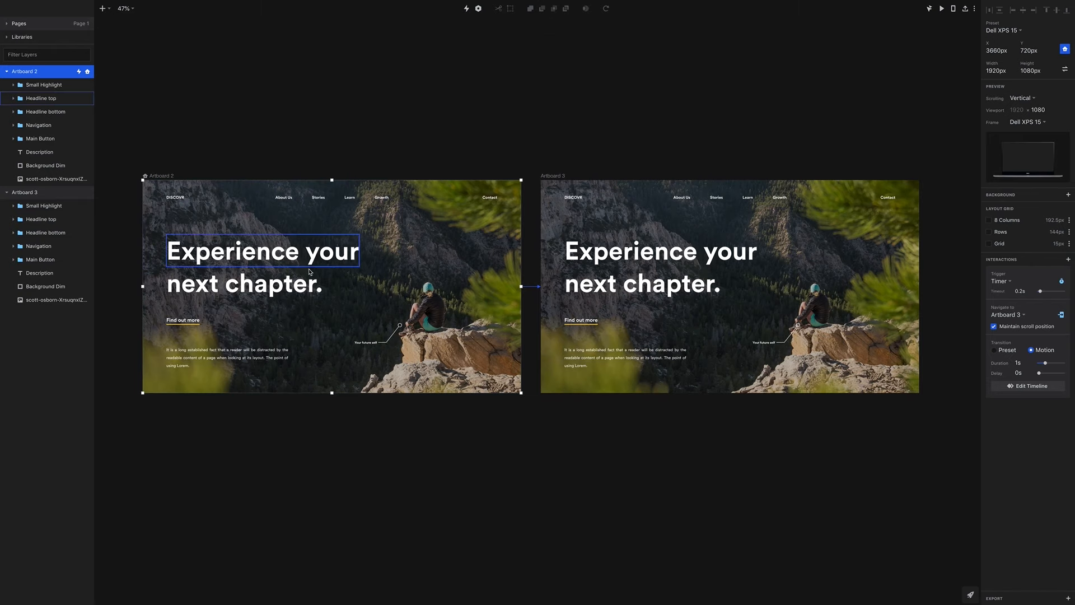
Step: Set the easing of the Artboard 2 to Artboard 3 timeline to the custom Bezier values 0.6, 0.02, 0.05, 0.9
{"action": "left_click", "coordinate": [435, 303]}
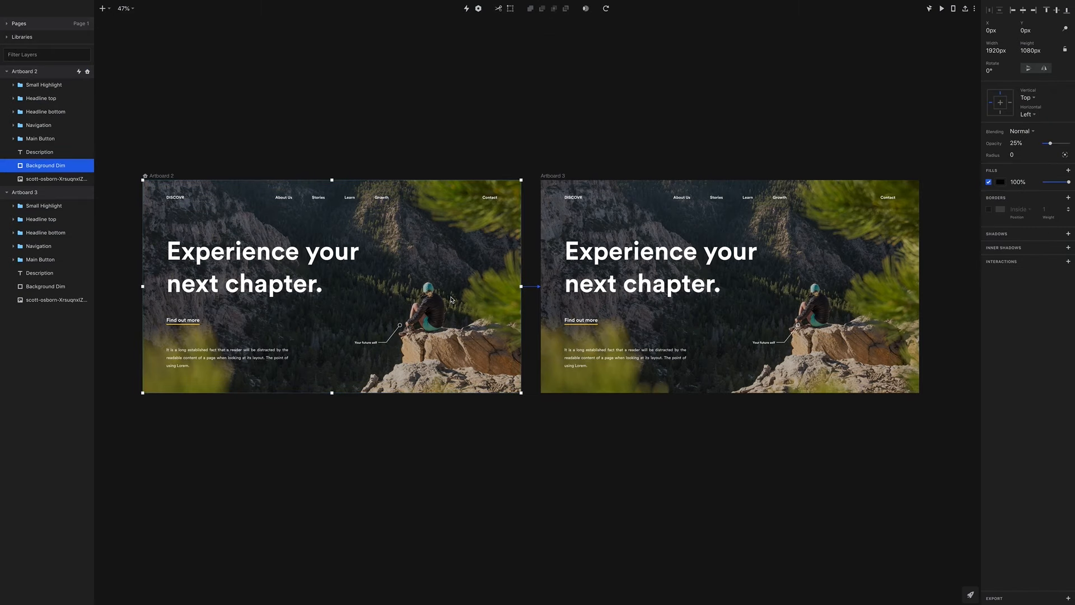
{"action": "left_click", "coordinate": [56, 179]}
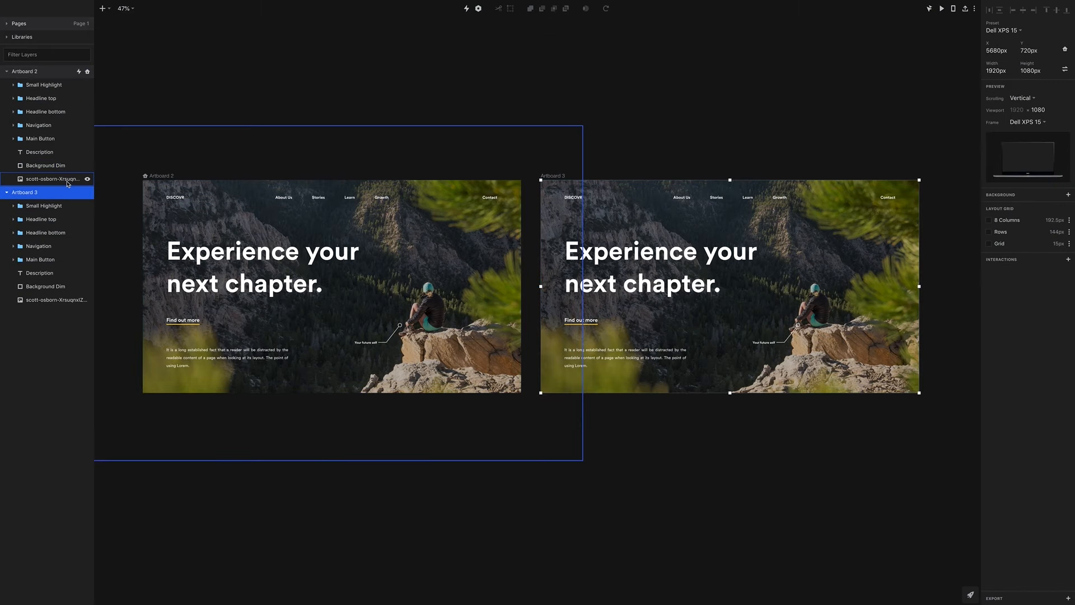
{"action": "left_click", "coordinate": [56, 75]}
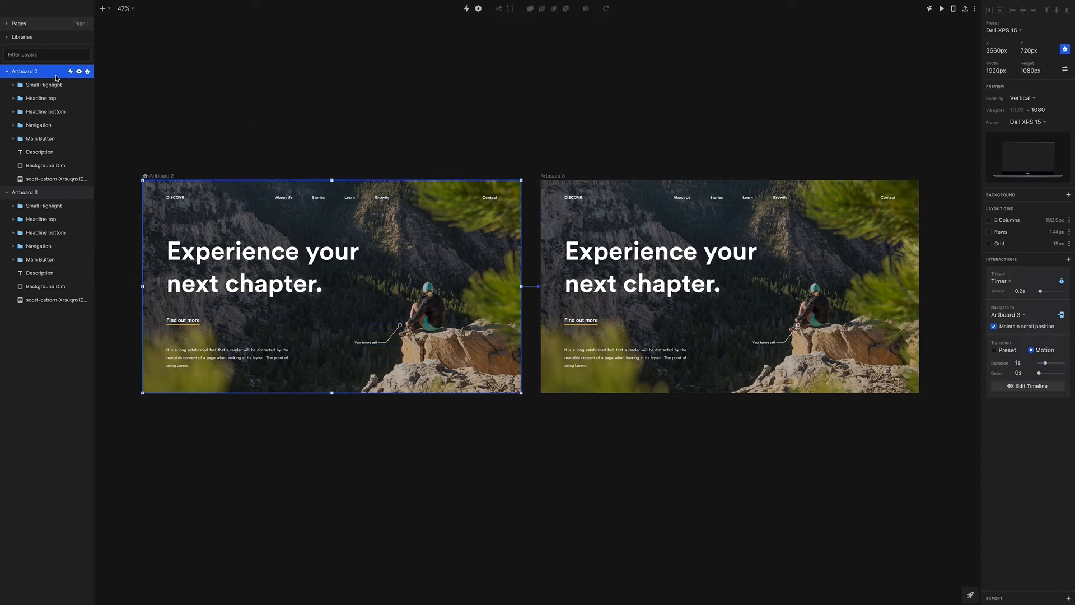
{"action": "left_click", "coordinate": [1015, 386]}
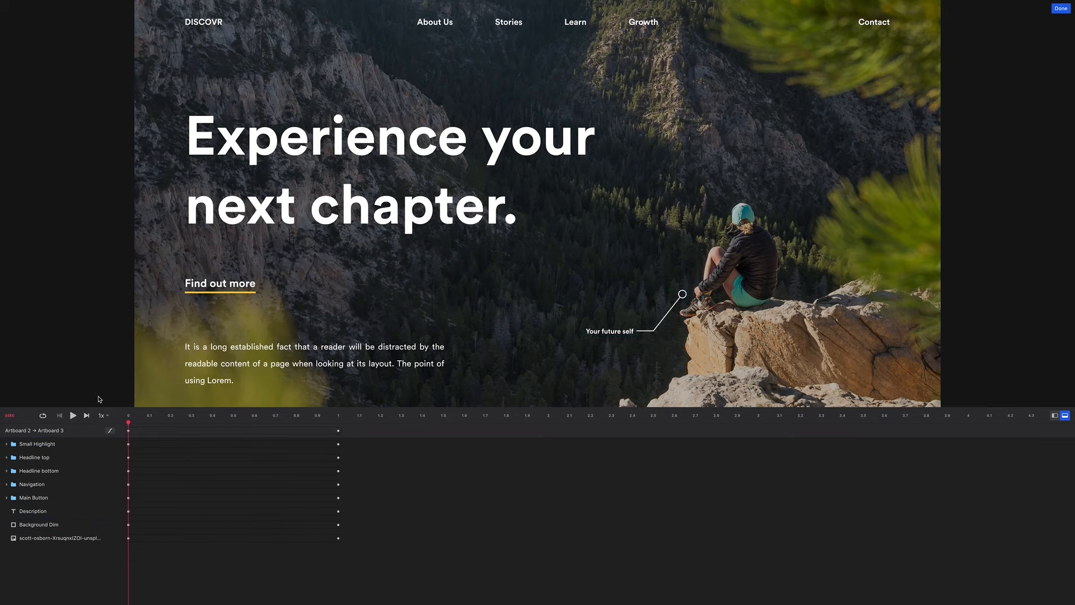
{"action": "left_click", "coordinate": [110, 432]}
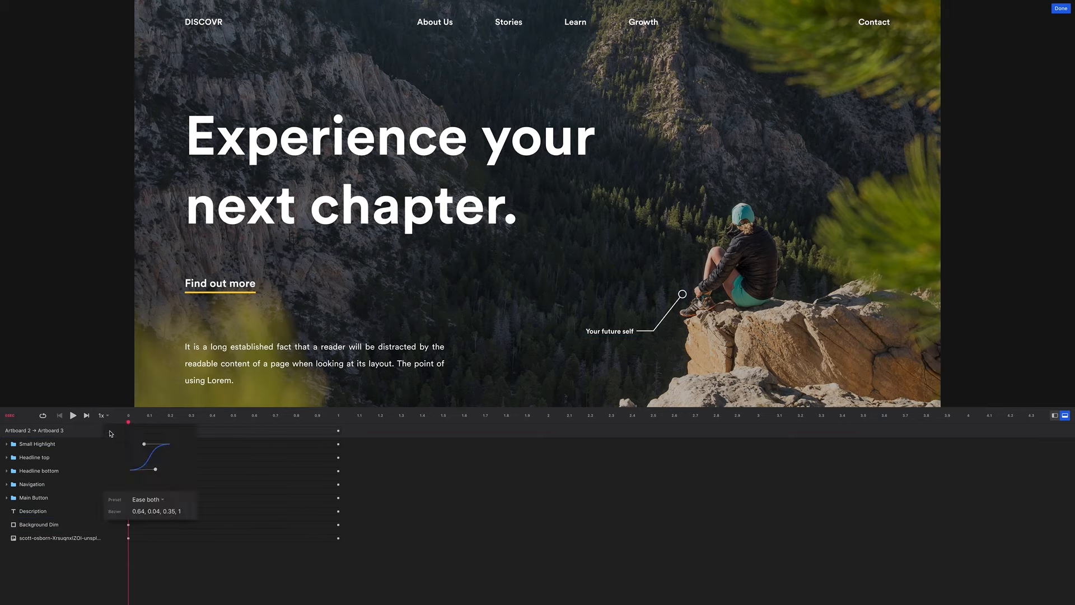
{"action": "left_click", "coordinate": [182, 511]}
{"action": "key", "text": "BackSpace"}
{"action": "type", "text": ".6,.02,.05,.09"}
{"action": "key", "text": "BackSpace"}
{"action": "key", "text": "BackSpace"}
{"action": "type", "text": "9"}
{"action": "key", "text": "Return"}
{"action": "left_click", "coordinate": [399, 515]}
Step: Play the eased transition in the timeline, leave the timeline editor and preview the prototype
{"action": "key", "text": "space"}
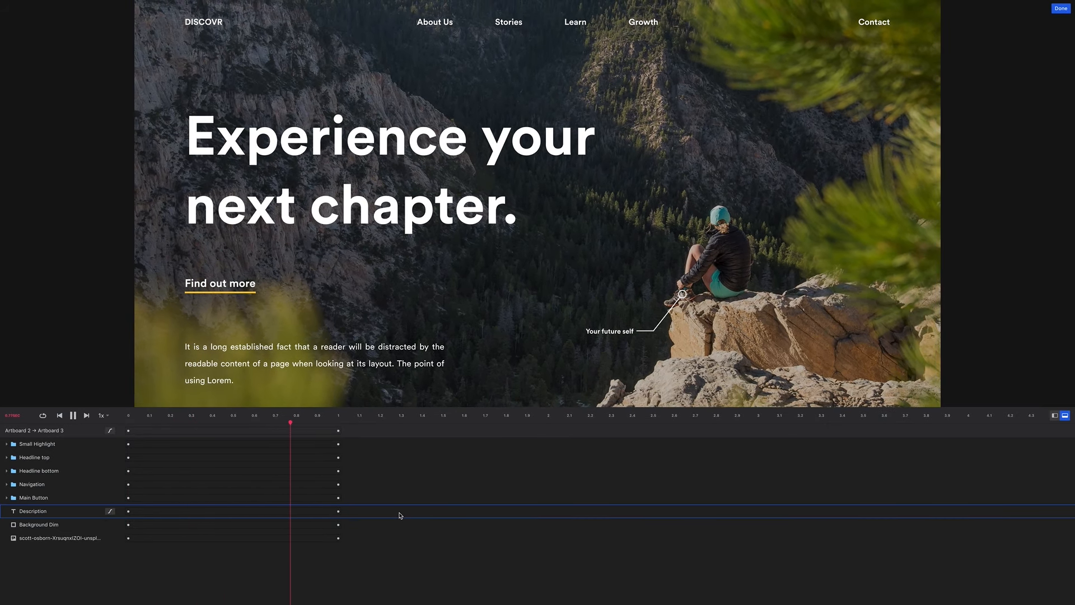
{"action": "key", "text": "space"}
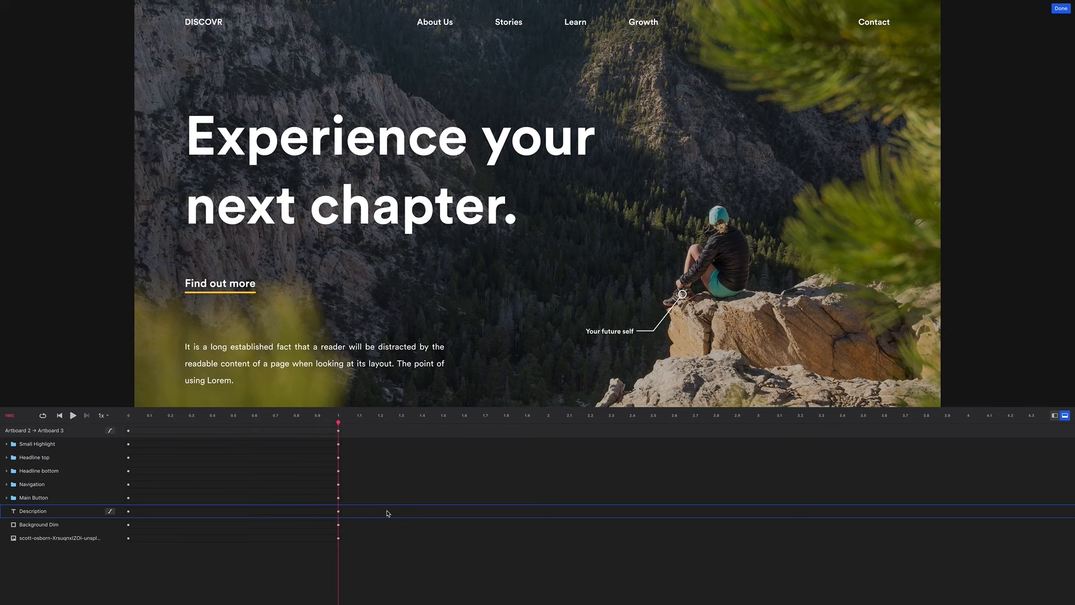
{"action": "left_click", "coordinate": [1061, 8]}
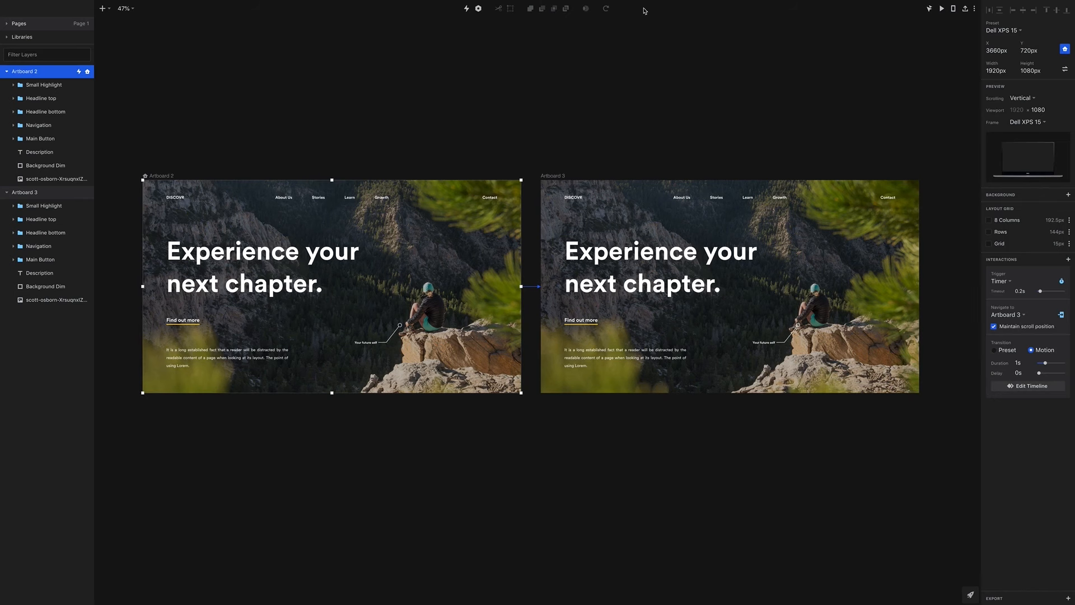
{"action": "left_click", "coordinate": [943, 9]}
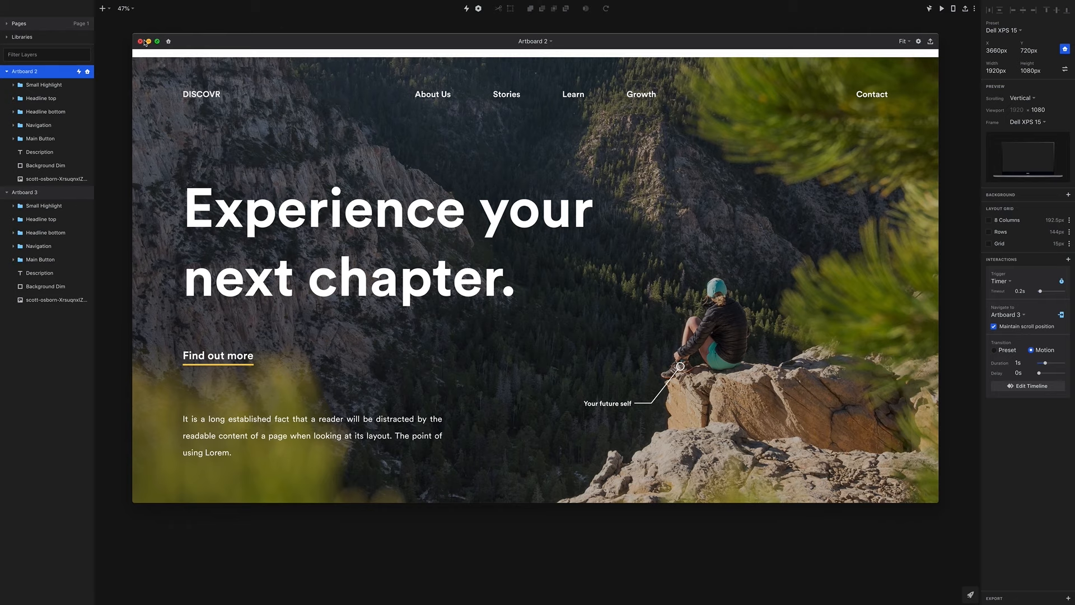
{"action": "left_click", "coordinate": [140, 41]}
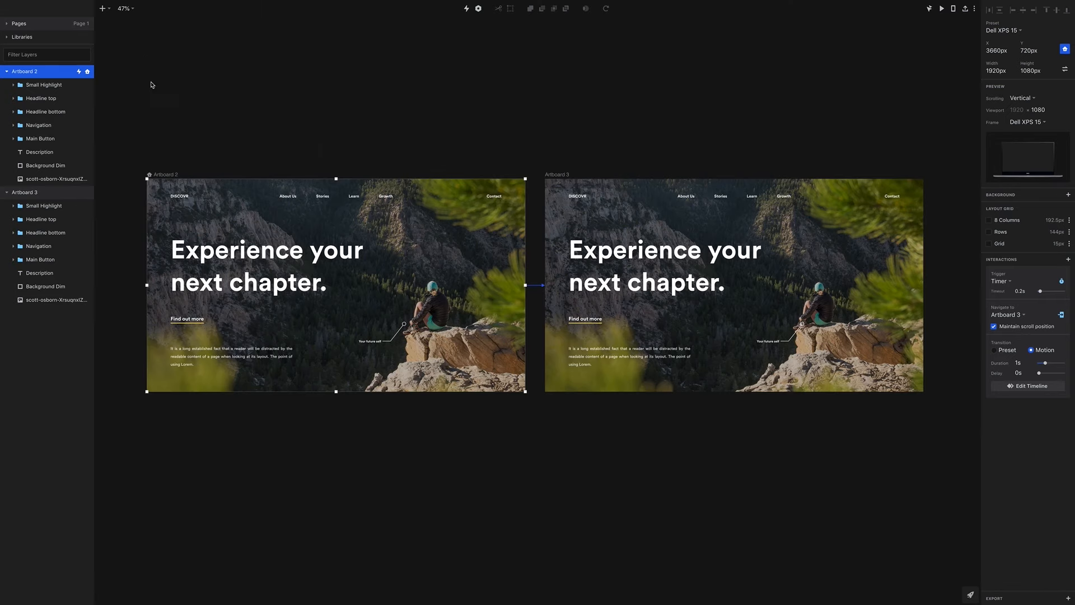
Step: Set the opacity of Artboard 2's Navigation group to 0% and preview its fade-in
{"action": "left_click", "coordinate": [184, 199]}
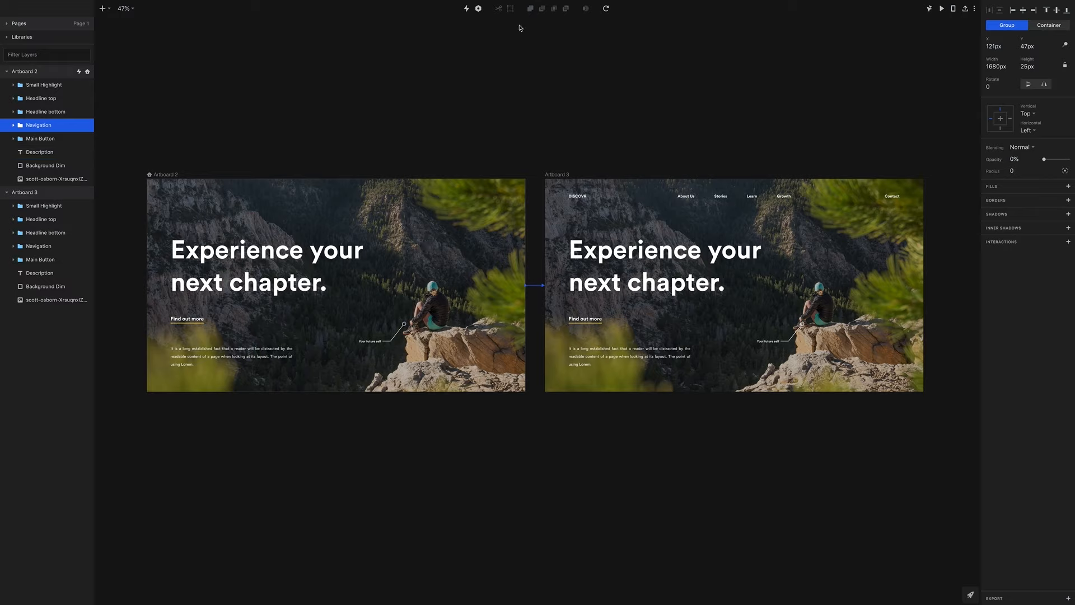
{"action": "left_click", "coordinate": [941, 9]}
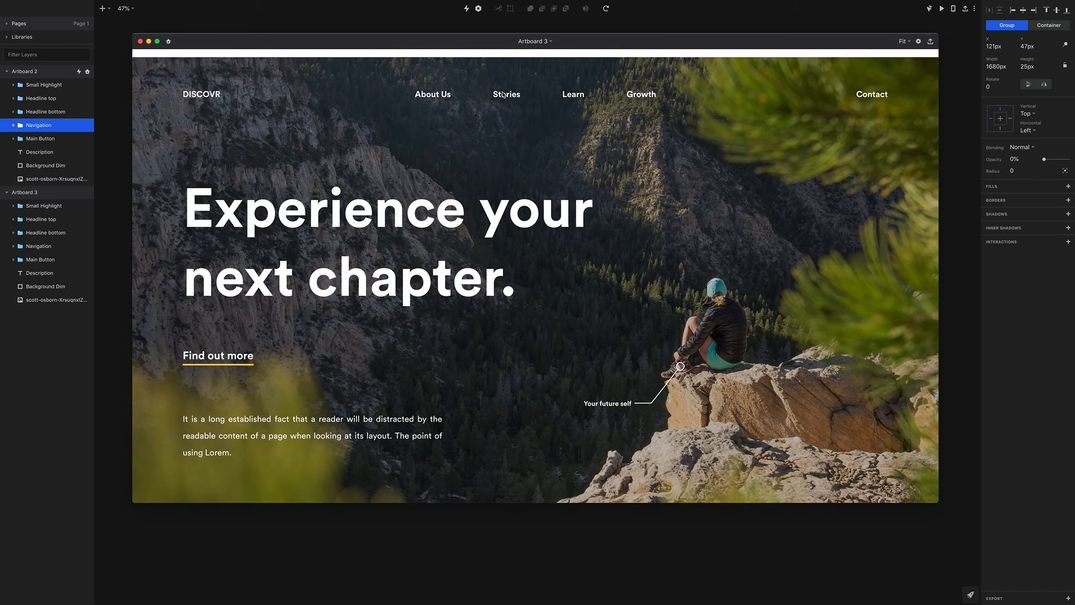
{"action": "left_click", "coordinate": [141, 41]}
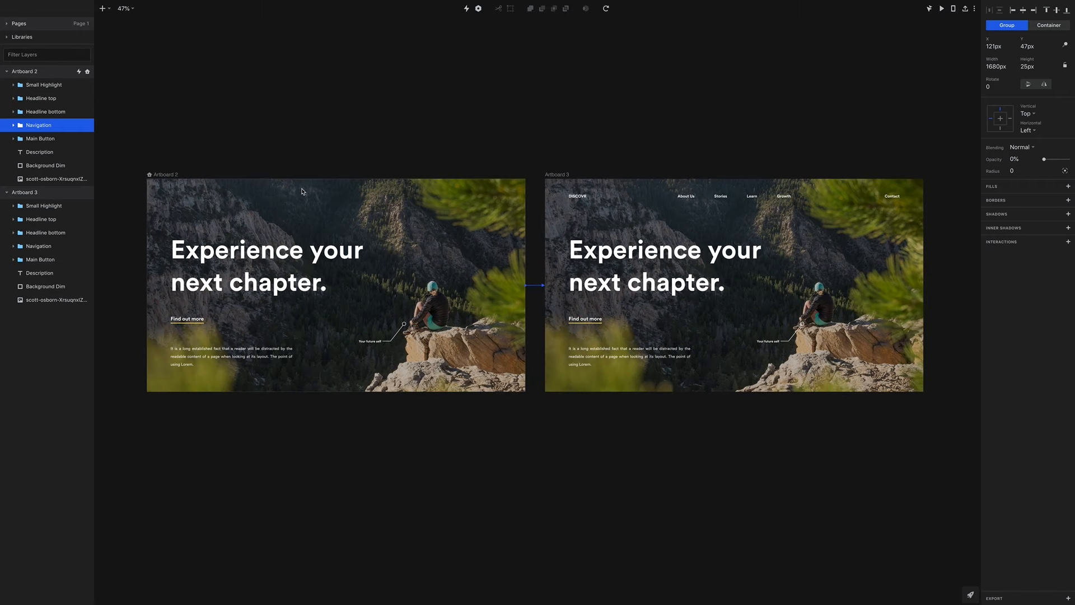
Step: Left-align the "Experience your" text inside Artboard 2's Headline top group
{"action": "left_click", "coordinate": [291, 252]}
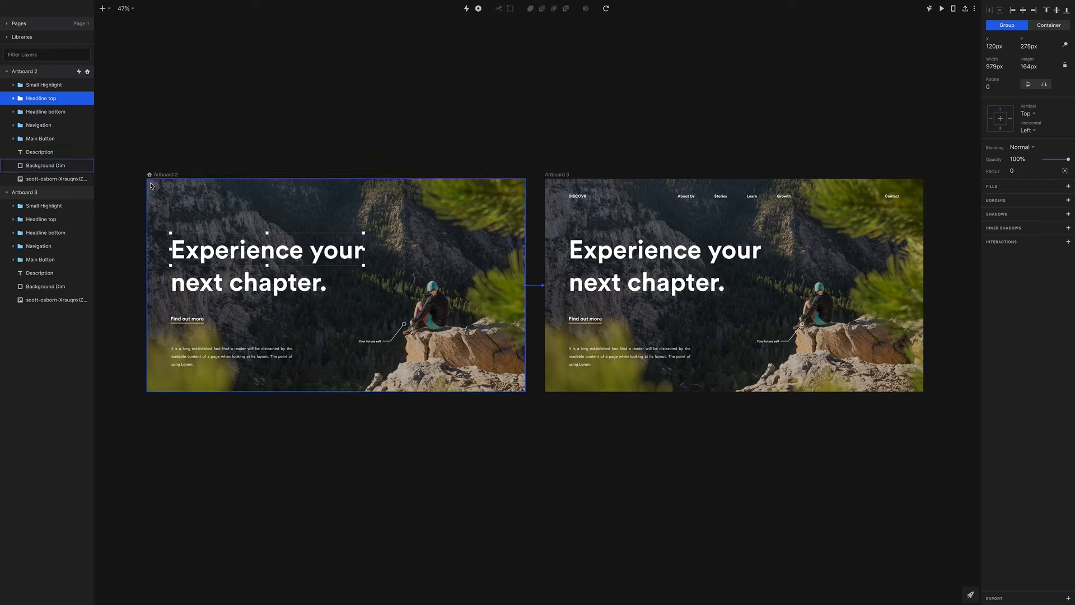
{"action": "left_click", "coordinate": [13, 98]}
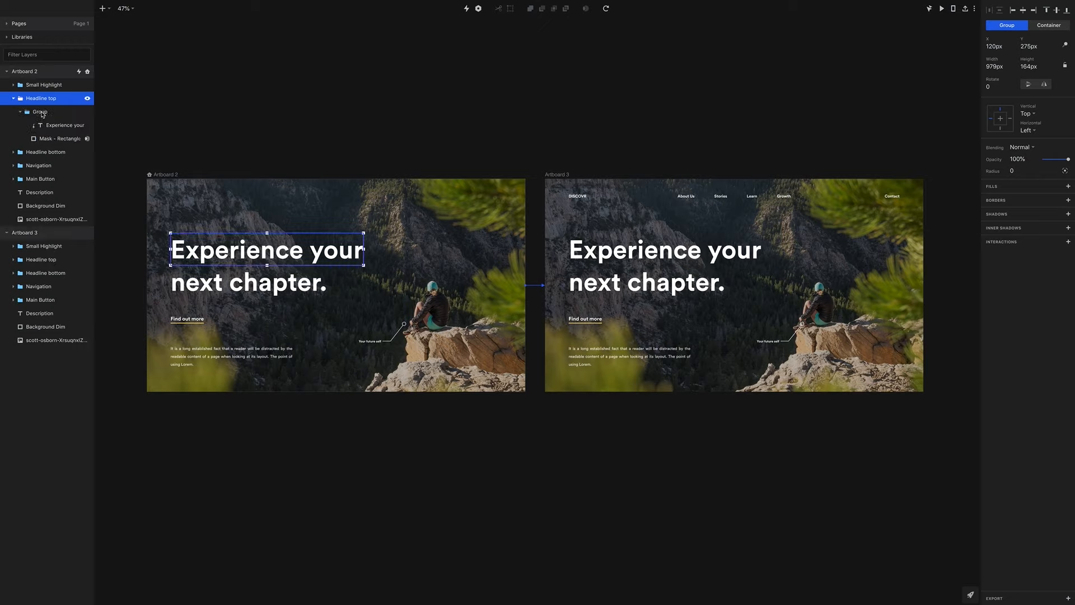
{"action": "left_click", "coordinate": [52, 140]}
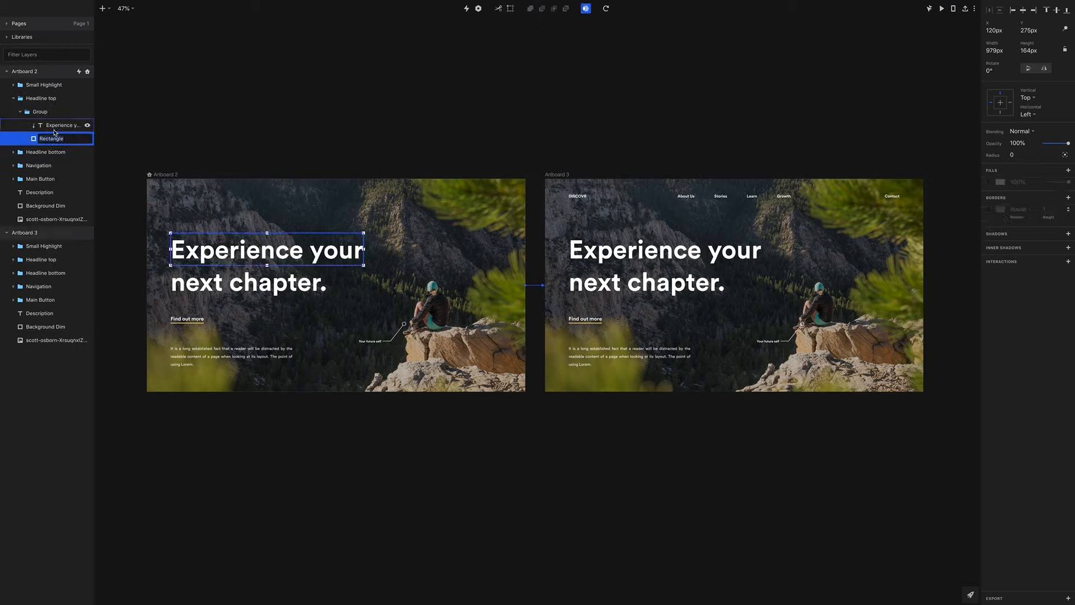
{"action": "left_click", "coordinate": [55, 129]}
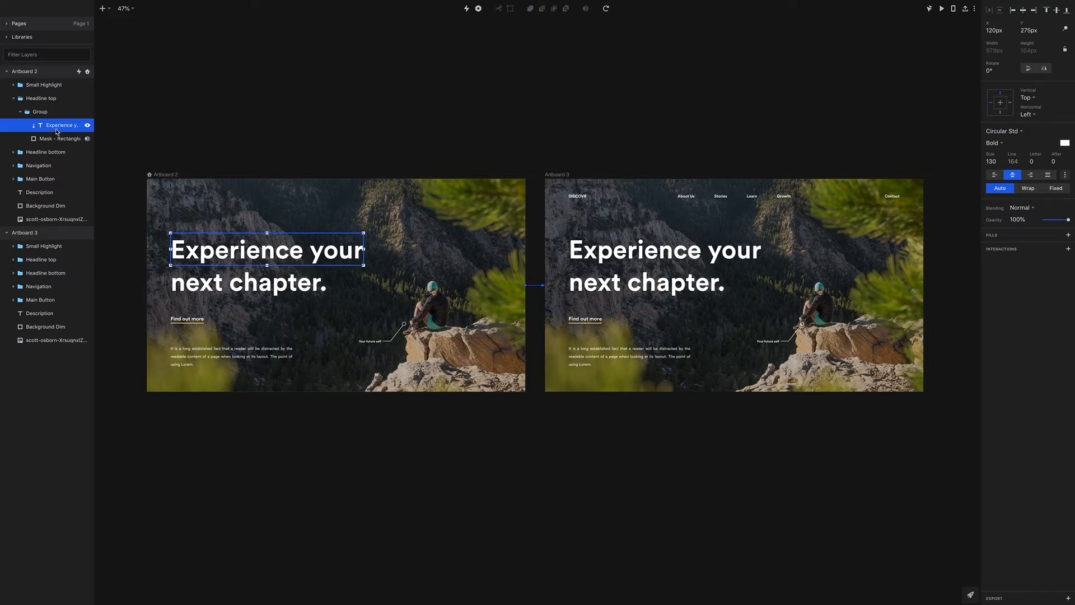
{"action": "left_click", "coordinate": [996, 176]}
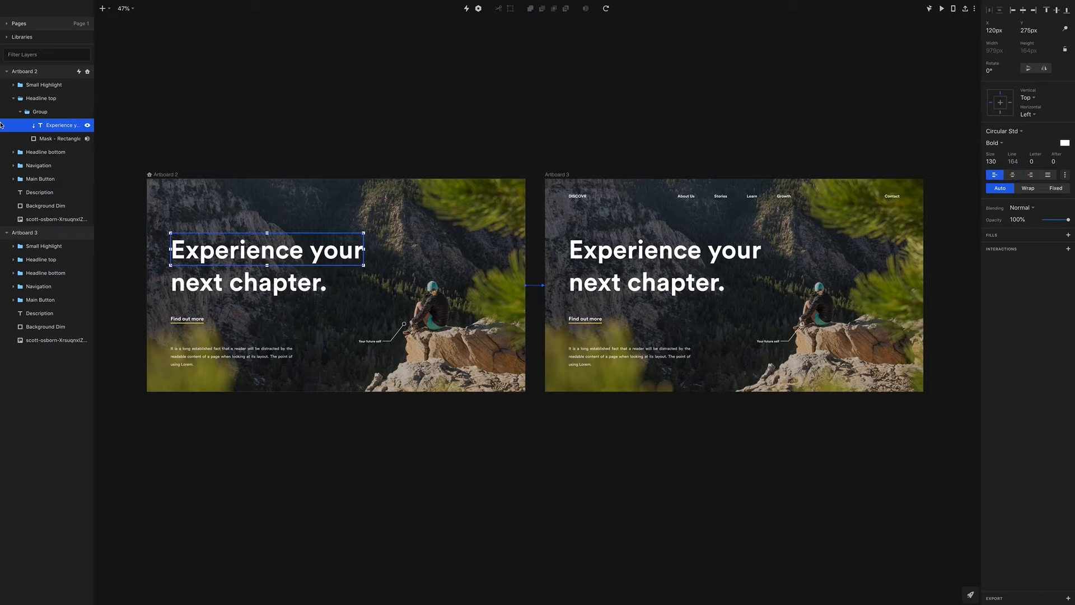
Step: Collapse the Headline top mask rectangle on Artboard 2 to 0 px wide, keeping its left edge fixed
{"action": "left_click", "coordinate": [54, 139]}
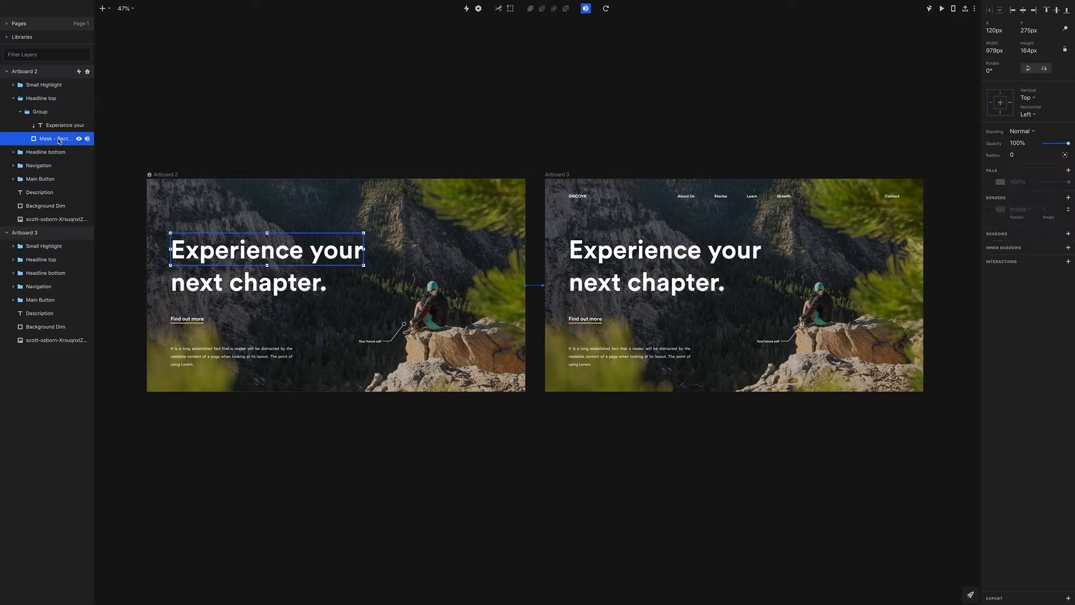
{"action": "left_click_drag", "start_coordinate": [364, 248], "coordinate": [357, 248]}
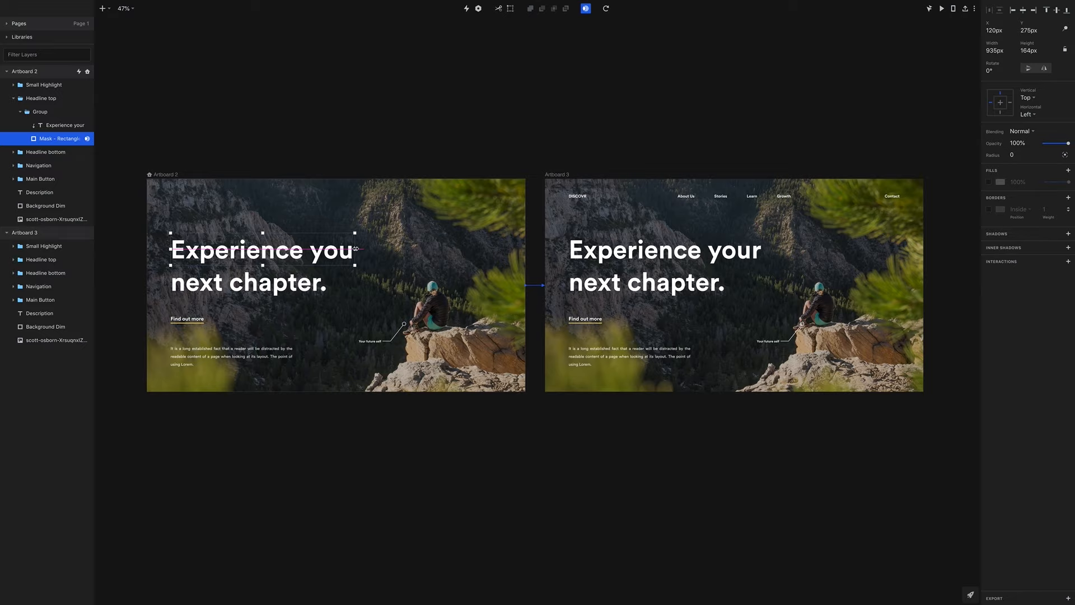
{"action": "left_click_drag", "start_coordinate": [355, 248], "coordinate": [171, 248]}
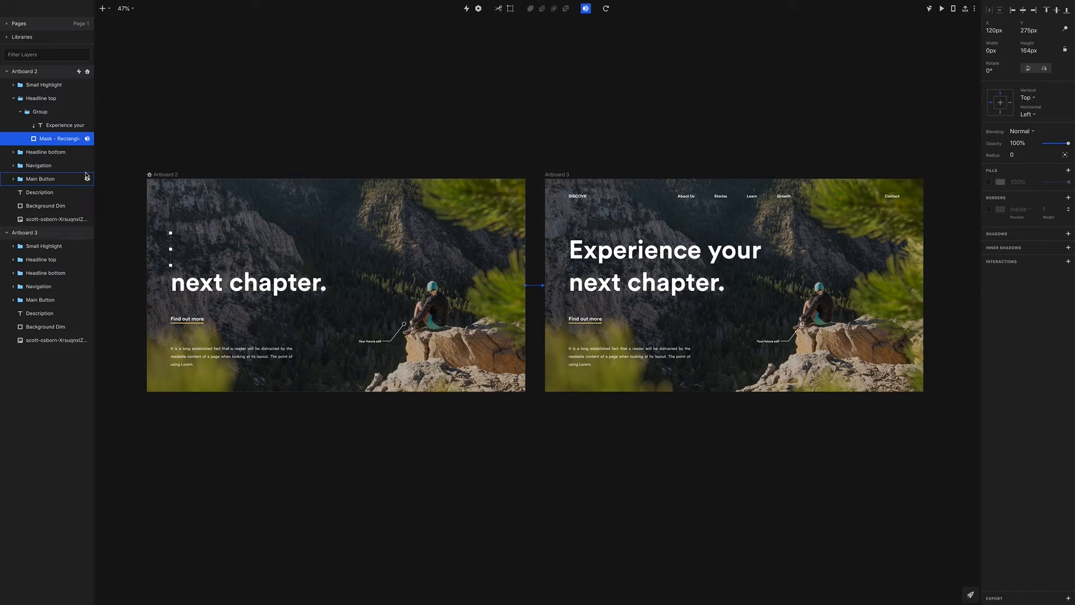
Step: Left-align the "next chapter." text on Artboard 2 and collapse its mask rectangle to 0 px wide from the right
{"action": "left_click", "coordinate": [15, 152]}
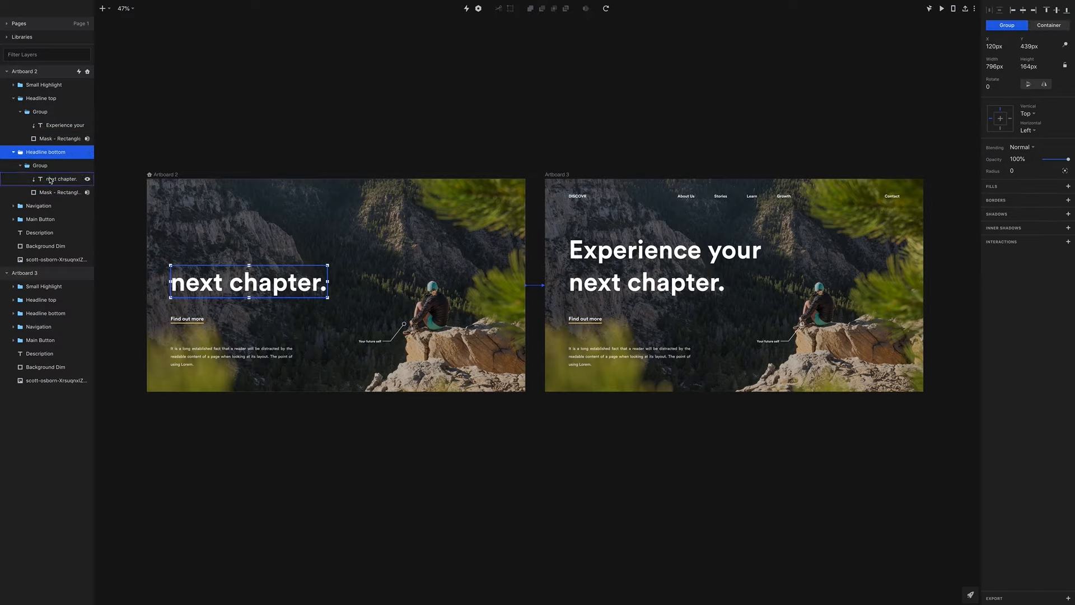
{"action": "left_click", "coordinate": [52, 179]}
{"action": "left_click", "coordinate": [996, 175]}
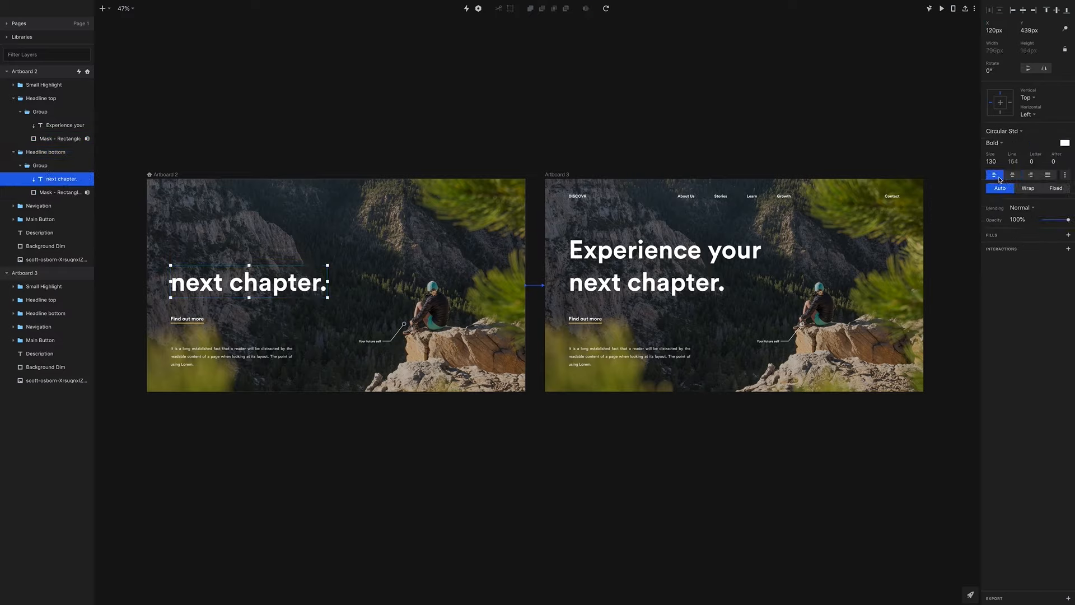
{"action": "left_click", "coordinate": [54, 197]}
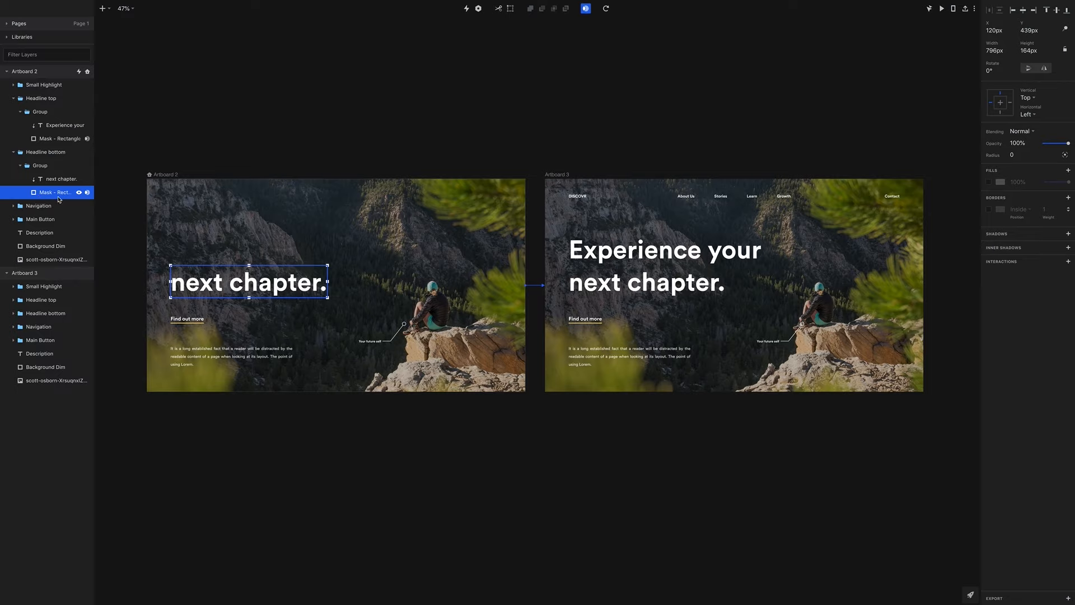
{"action": "left_click_drag", "start_coordinate": [327, 282], "coordinate": [172, 282]}
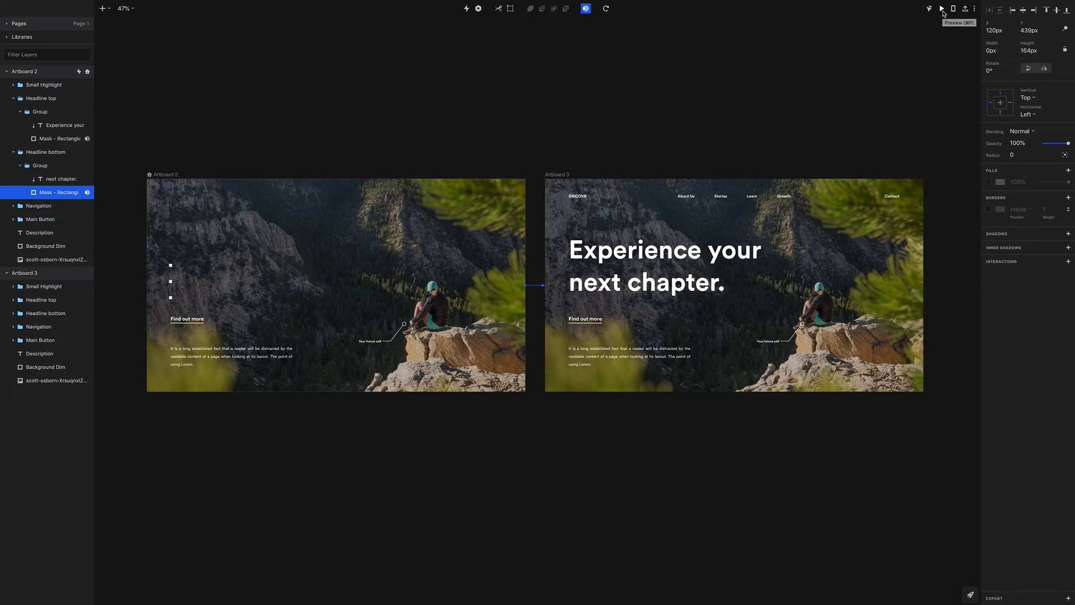
Step: Preview the prototype, replay the headline reveal and close the preview
{"action": "left_click", "coordinate": [943, 10]}
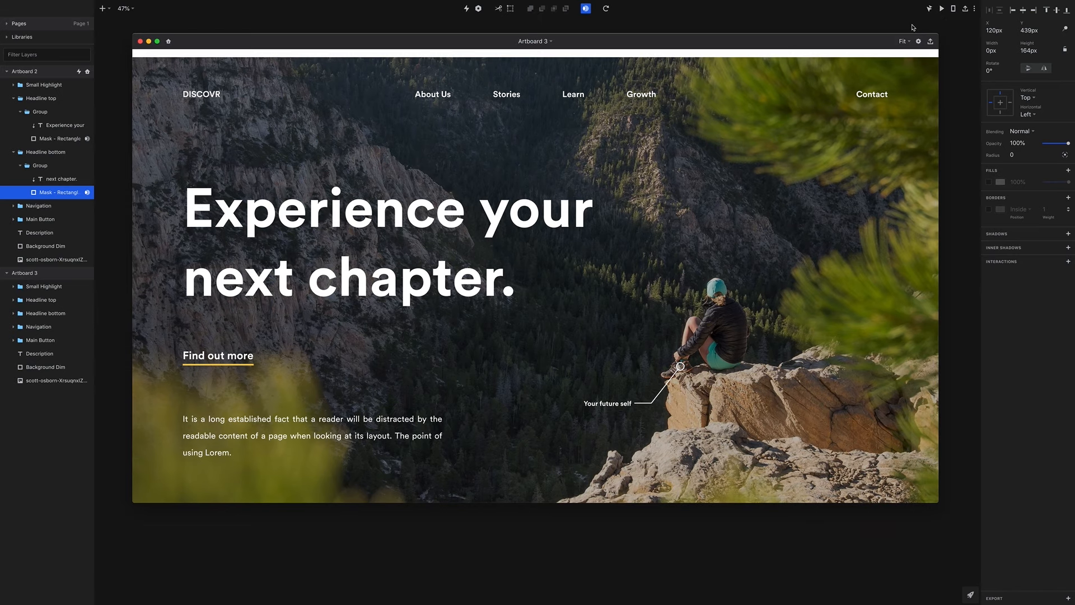
{"action": "key", "text": "r"}
{"action": "left_click", "coordinate": [143, 42]}
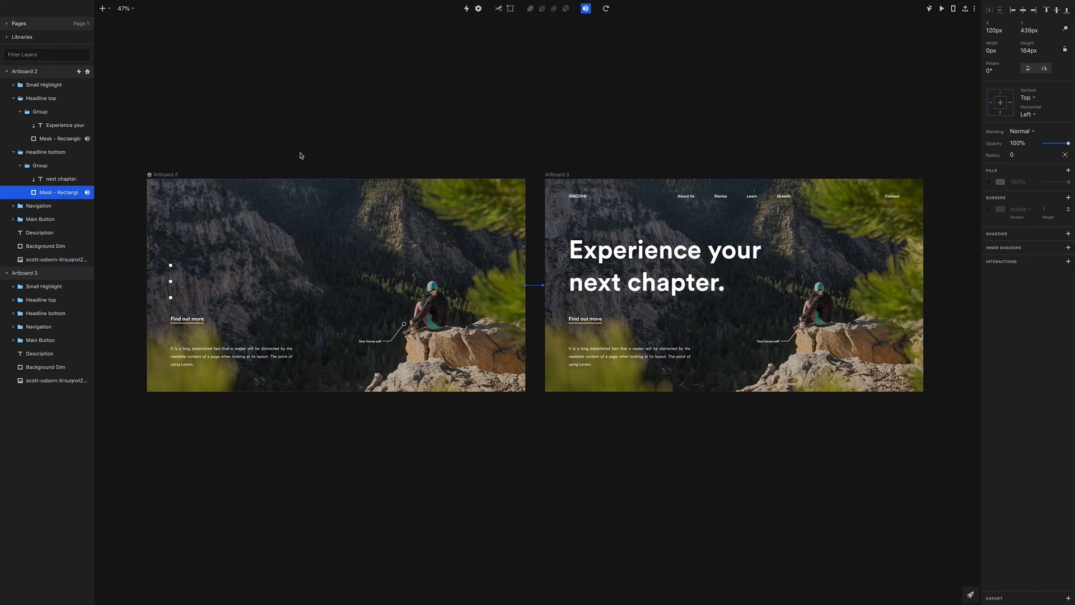
{"action": "left_click", "coordinate": [200, 320]}
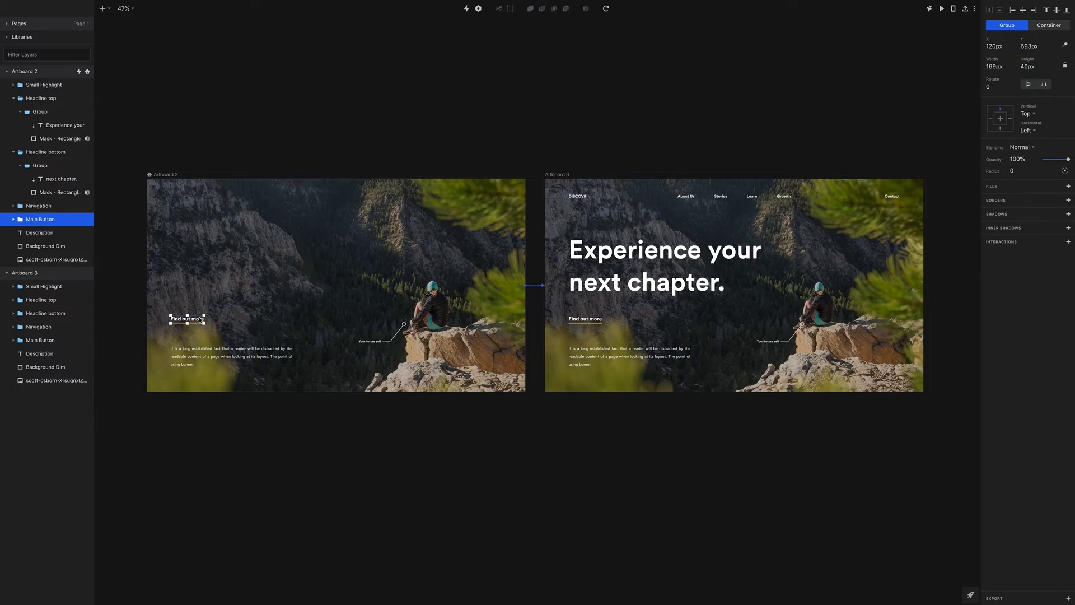
{"action": "scroll", "coordinate": [187, 332], "scroll_direction": "up", "scroll_amount": 1}
{"action": "scroll", "coordinate": [186, 331], "scroll_direction": "down", "scroll_amount": 2}
{"action": "scroll", "coordinate": [187, 332], "scroll_direction": "up", "scroll_amount": 3}
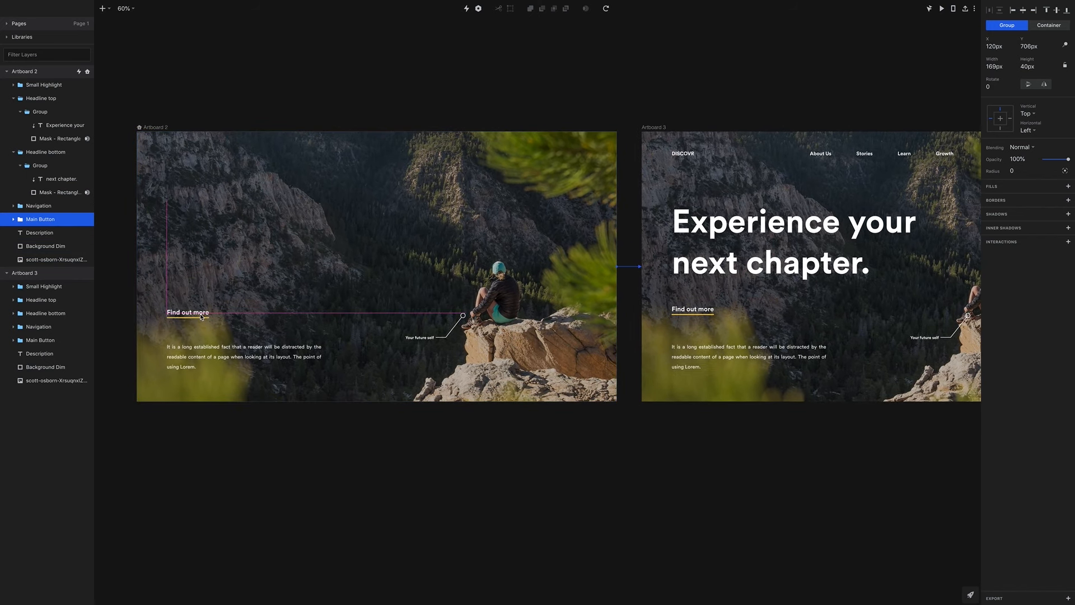
{"action": "left_click", "coordinate": [201, 317]}
{"action": "left_click_drag", "start_coordinate": [201, 317], "coordinate": [201, 312]}
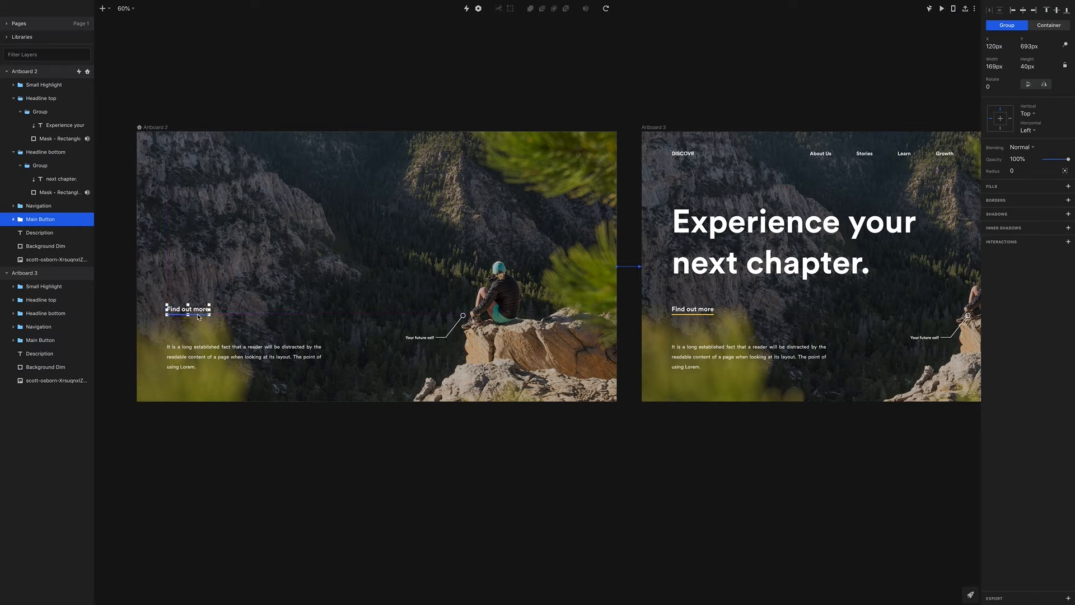
Step: Set the Button bottom border inside Artboard 2's Main Button group to 0% opacity and 0 px width
{"action": "left_click", "coordinate": [13, 219]}
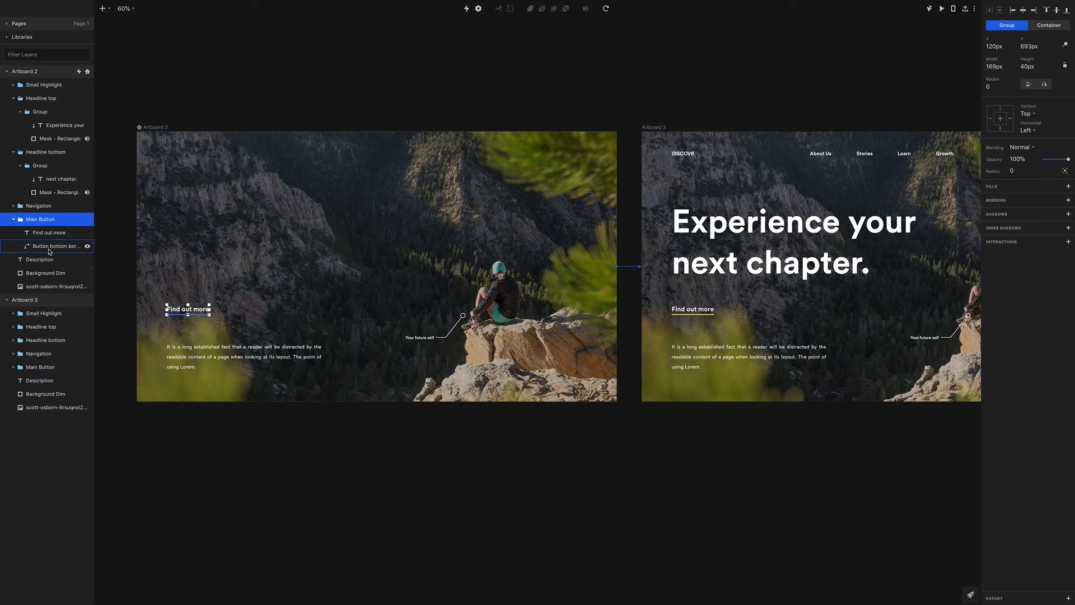
{"action": "left_click", "coordinate": [51, 247]}
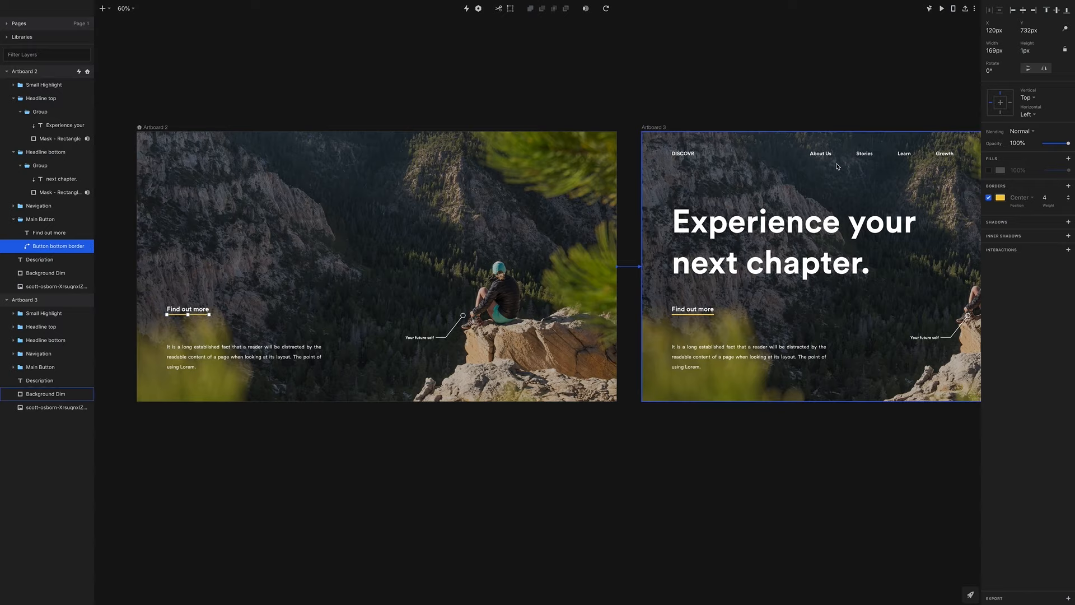
{"action": "left_click", "coordinate": [1045, 144]}
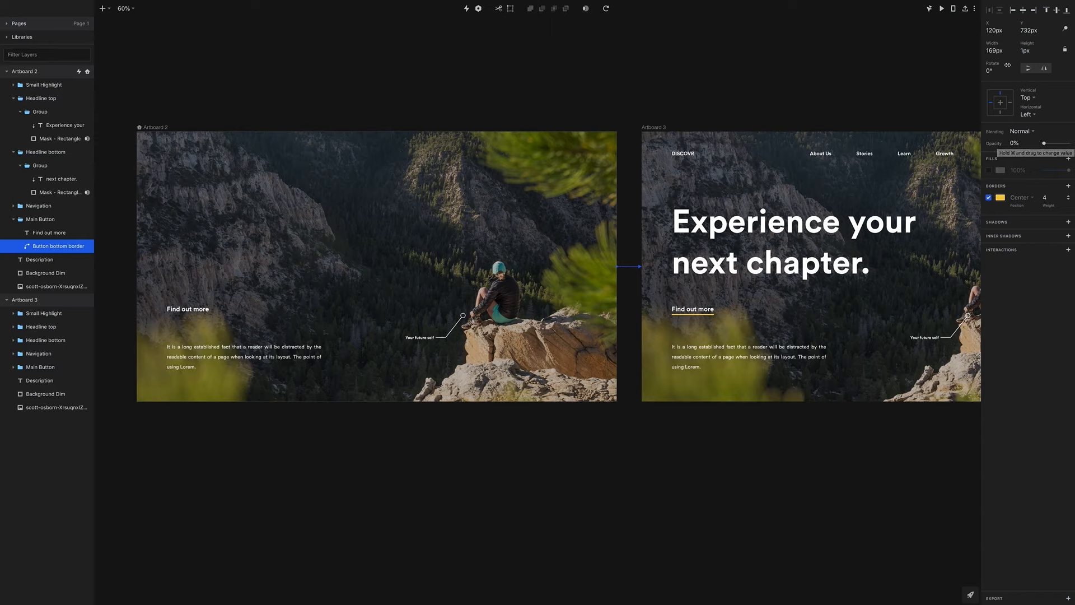
{"action": "left_click", "coordinate": [996, 52]}
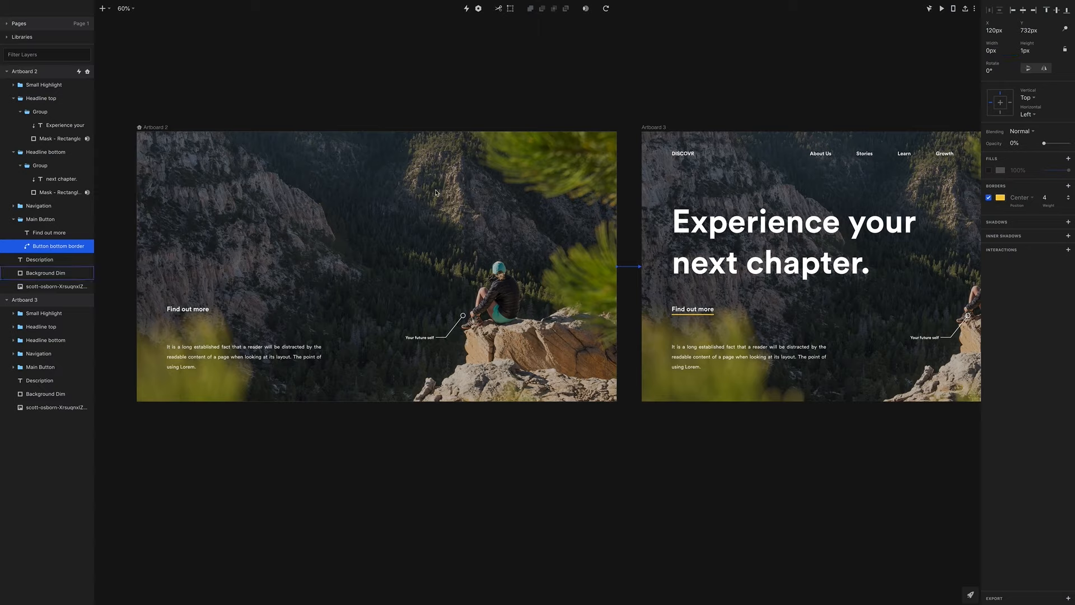
Step: Move Artboard 2's "Find out more" text down to Y 700 px and set its opacity to 0%
{"action": "left_click", "coordinate": [184, 312]}
{"action": "left_click_drag", "start_coordinate": [183, 312], "coordinate": [183, 314]}
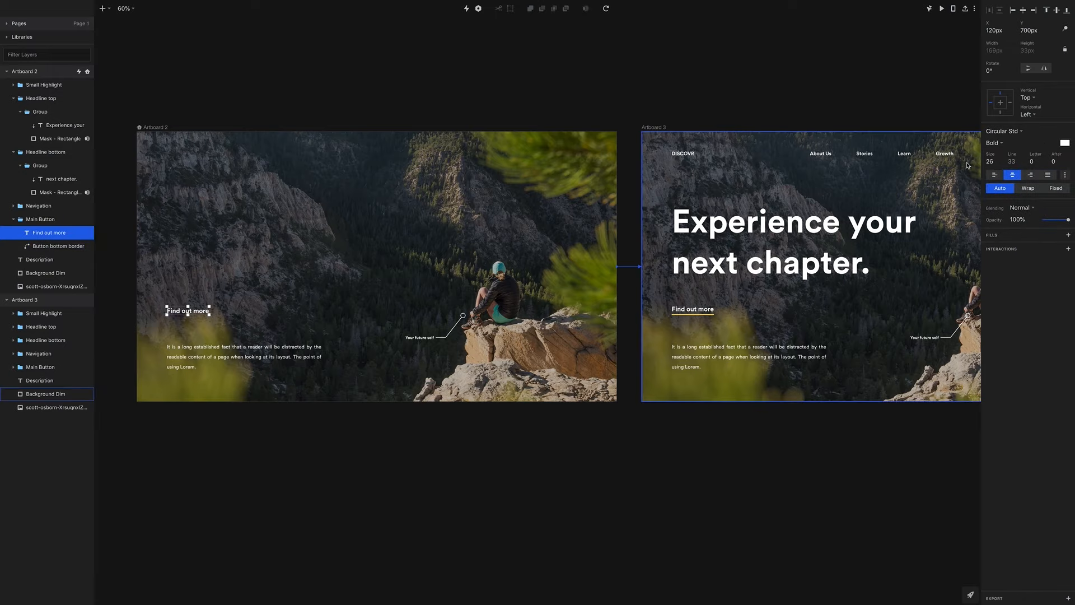
{"action": "left_click_drag", "start_coordinate": [1057, 219], "coordinate": [1044, 220]}
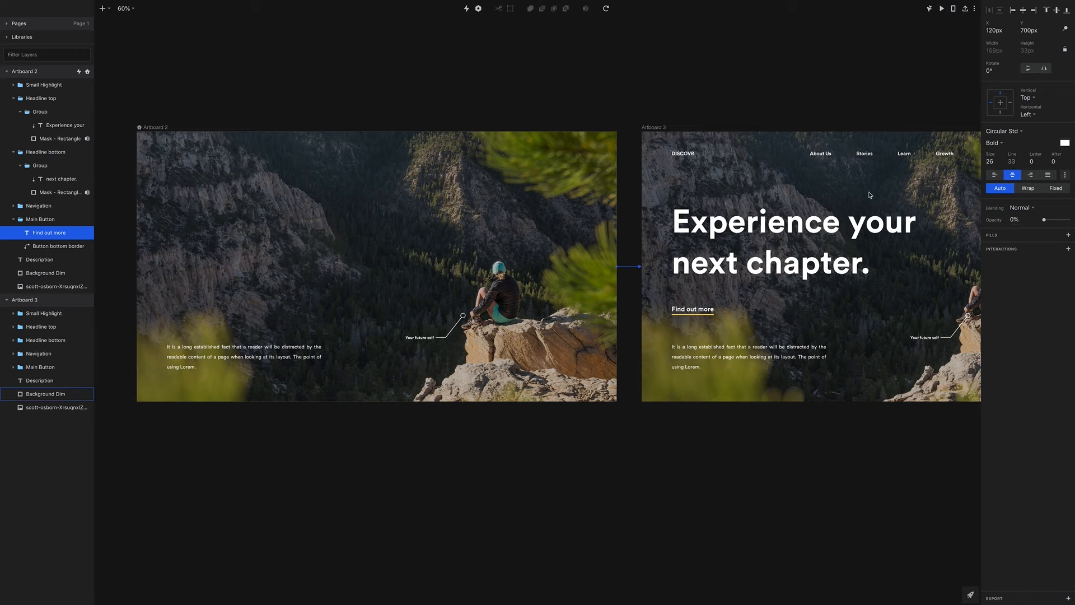
Step: Preview the prototype, replay the button's entrance animation and close the preview
{"action": "left_click", "coordinate": [942, 9]}
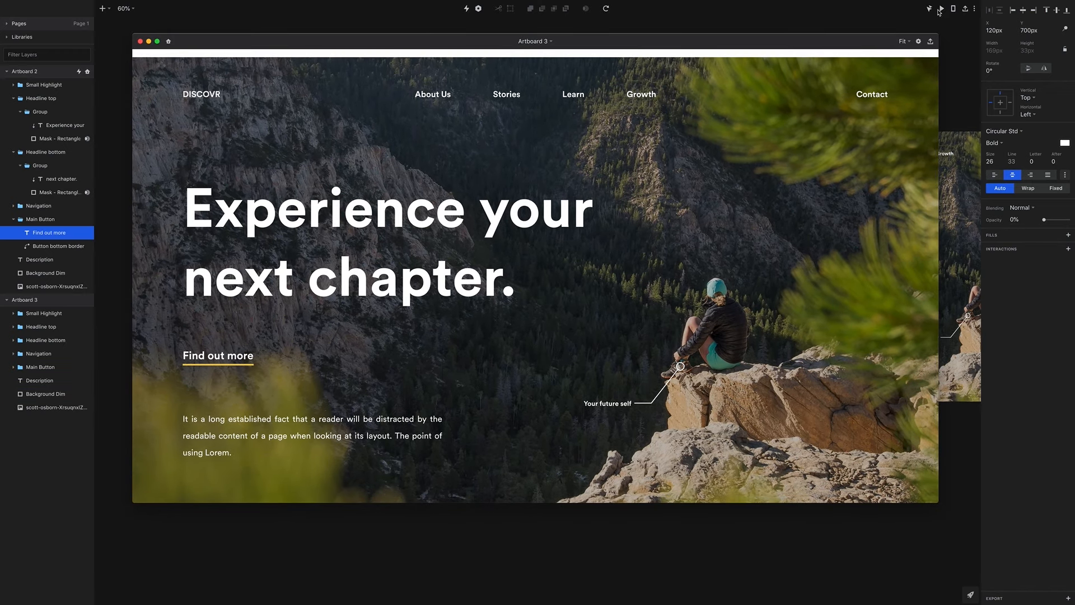
{"action": "key", "text": "r"}
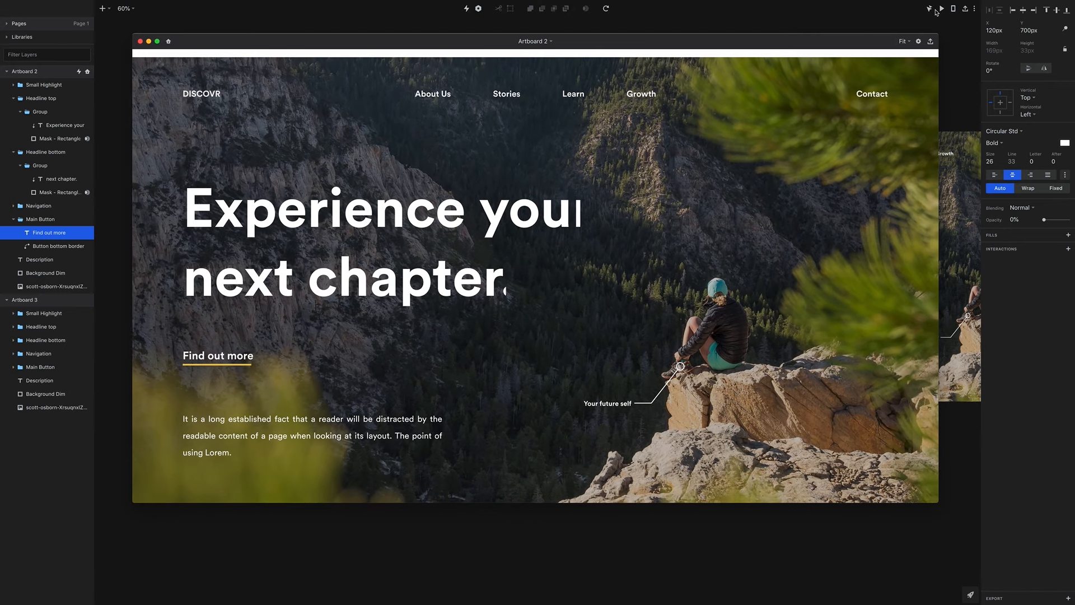
{"action": "left_click", "coordinate": [140, 40]}
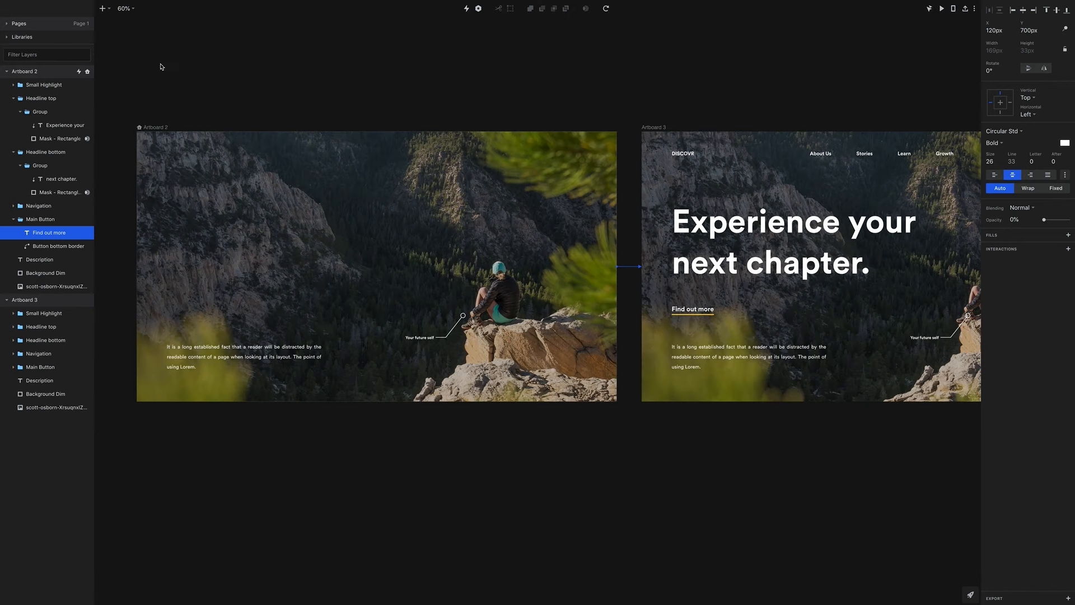
Step: Move Artboard 2's Description paragraph down to Y 854 px and set its opacity to 0%
{"action": "left_click", "coordinate": [223, 359]}
{"action": "left_click_drag", "start_coordinate": [217, 354], "coordinate": [219, 356]}
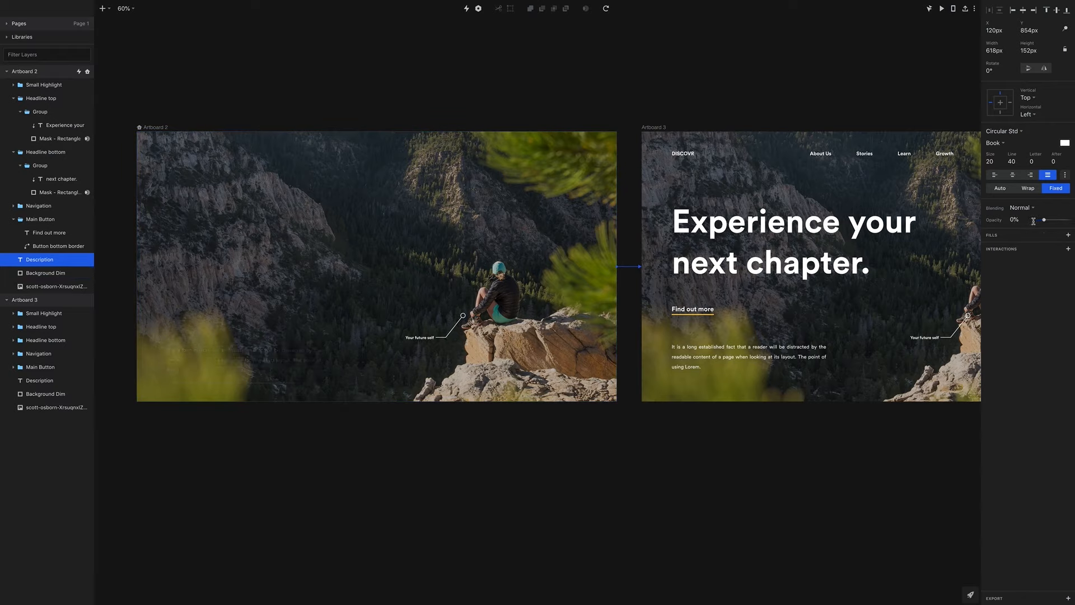
Step: Set the "Your future self" text, Path 1 and Ellipse in Artboard 2's Small Highlight group to 0% opacity
{"action": "left_click", "coordinate": [428, 340]}
{"action": "double_click", "coordinate": [428, 340]}
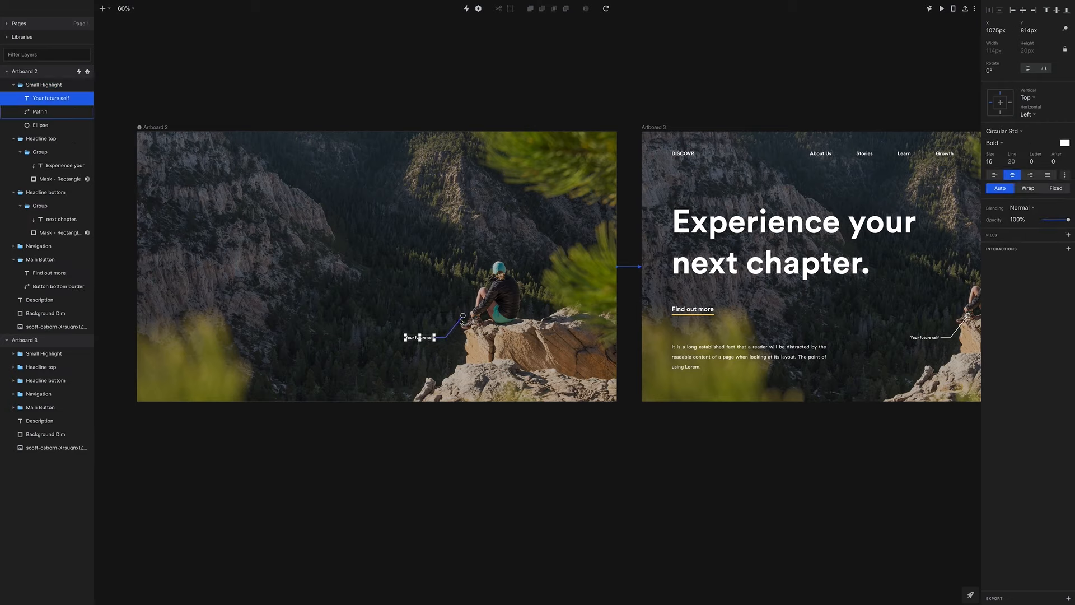
{"action": "left_click", "coordinate": [52, 87]}
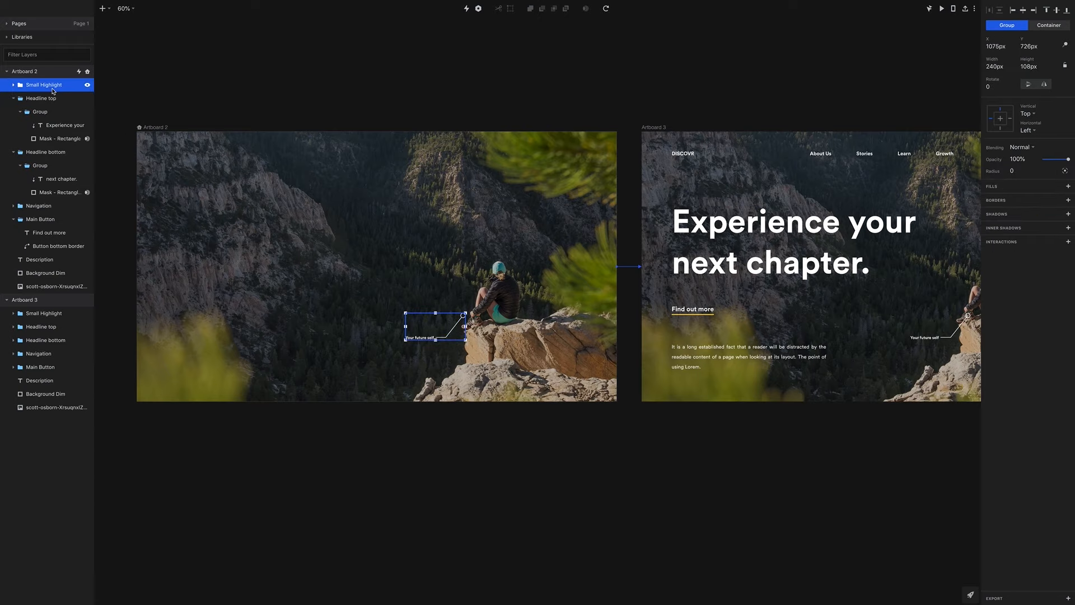
{"action": "left_click", "coordinate": [14, 86]}
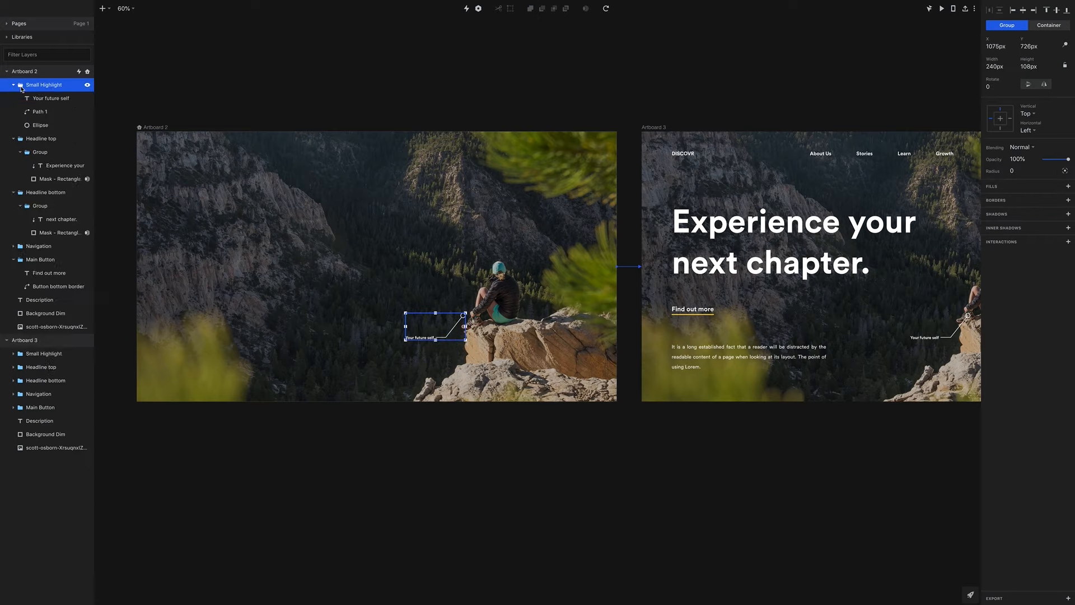
{"action": "left_click", "coordinate": [51, 99]}
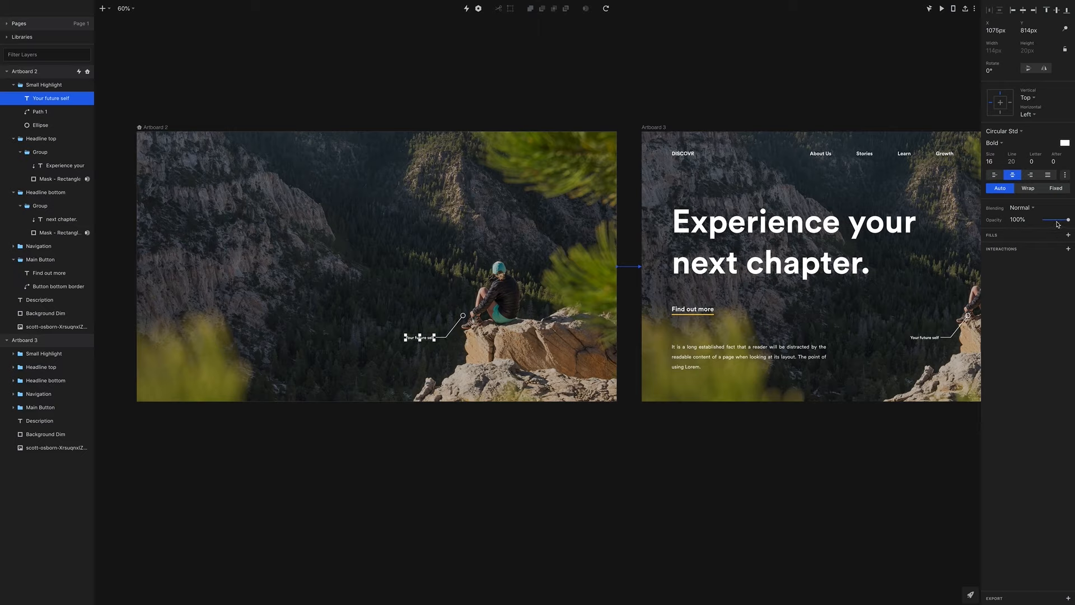
{"action": "left_click_drag", "start_coordinate": [1068, 219], "coordinate": [1045, 219]}
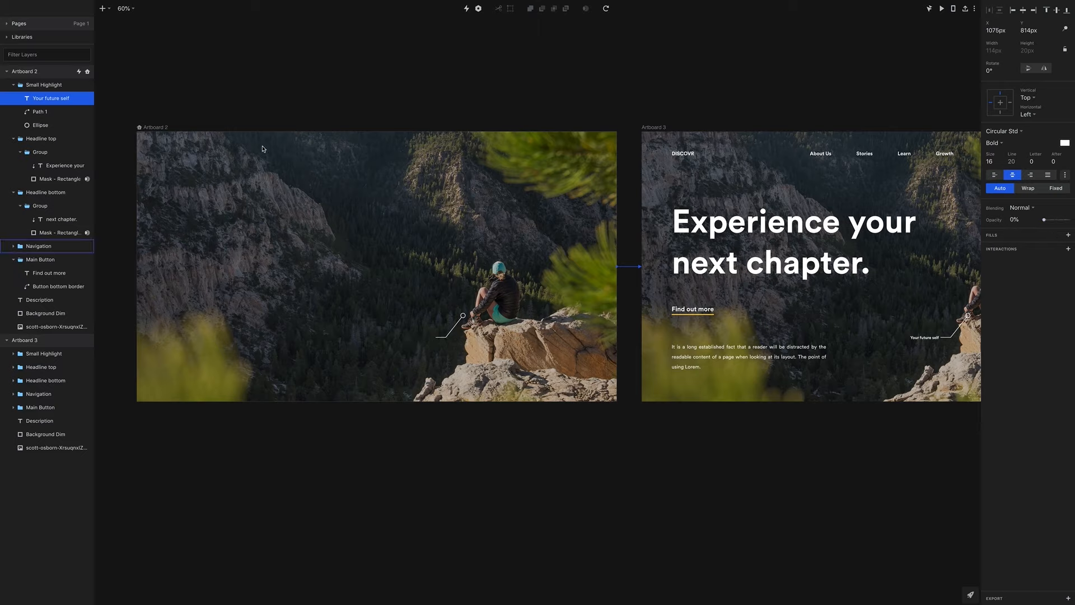
{"action": "left_click", "coordinate": [45, 113]}
{"action": "left_click", "coordinate": [47, 124], "text": "shift"}
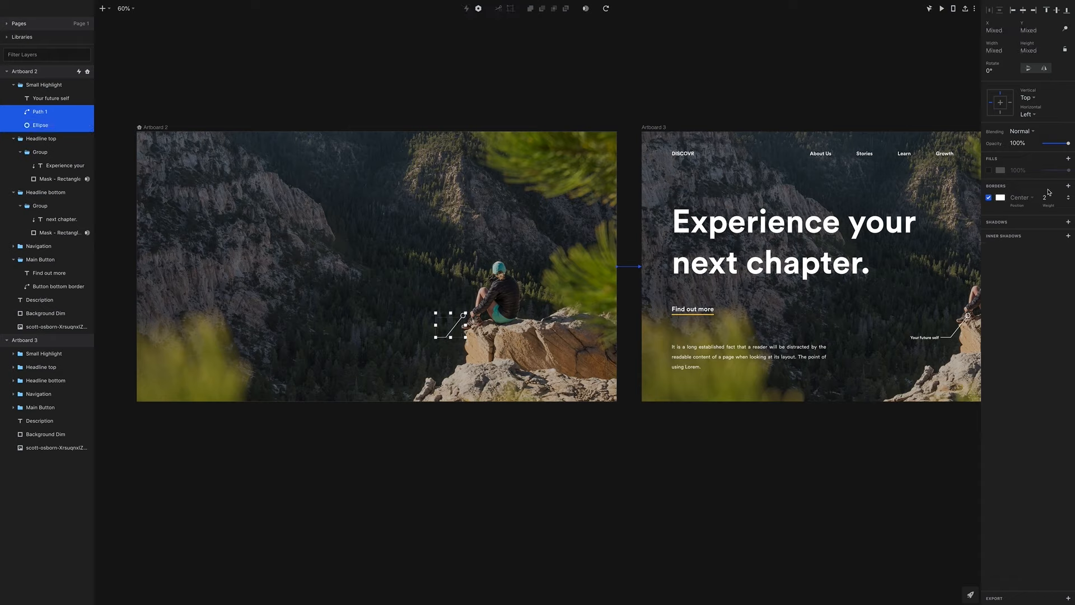
{"action": "left_click_drag", "start_coordinate": [1068, 144], "coordinate": [1031, 150]}
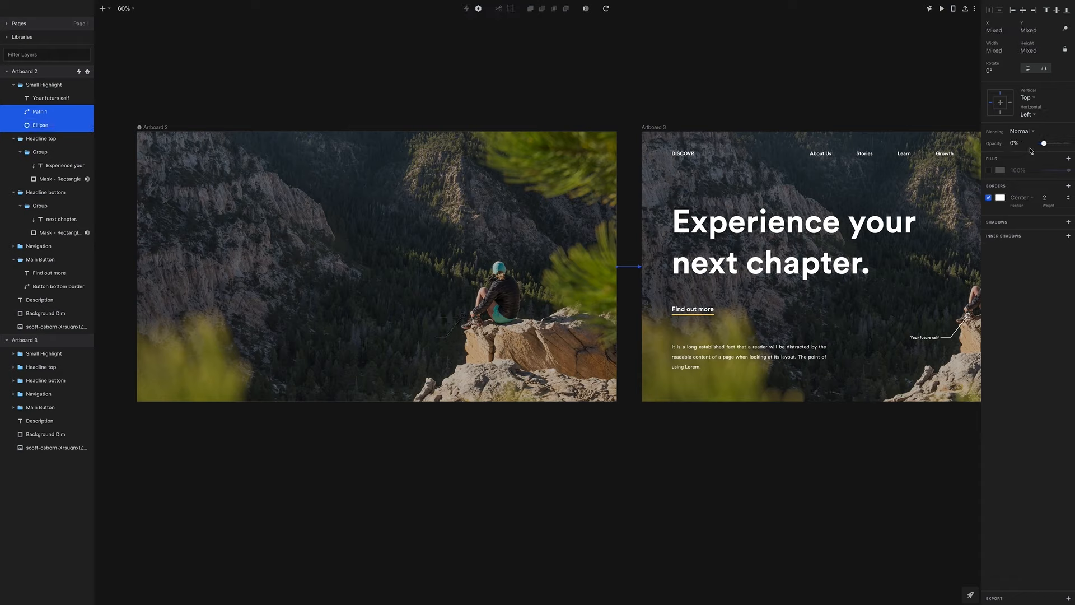
{"action": "left_click", "coordinate": [710, 84]}
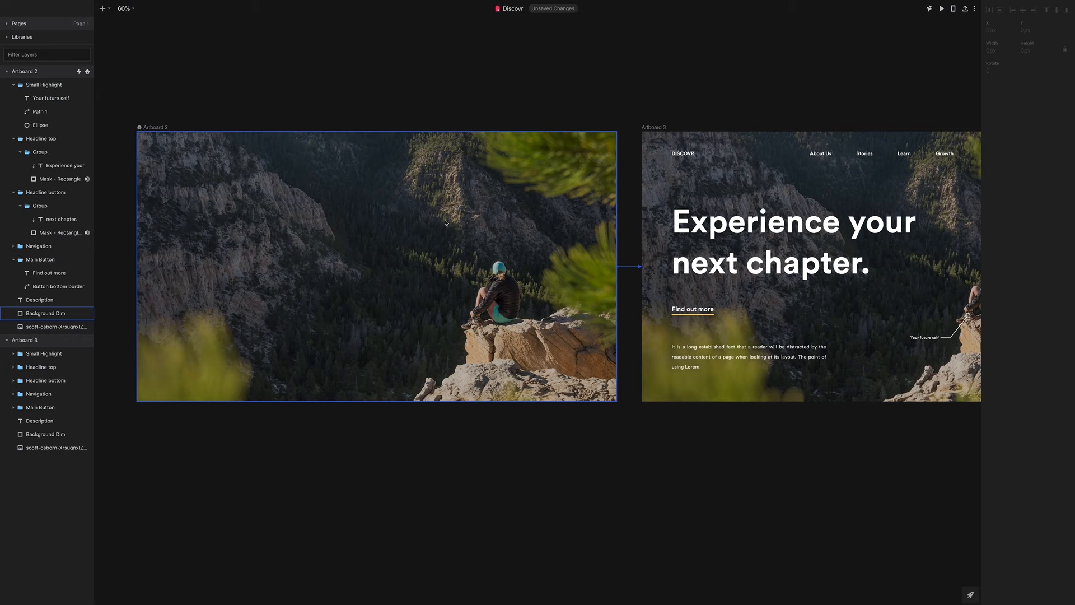
Step: Preview the full transition with the description and highlight animations, and close the preview
{"action": "left_click", "coordinate": [945, 12]}
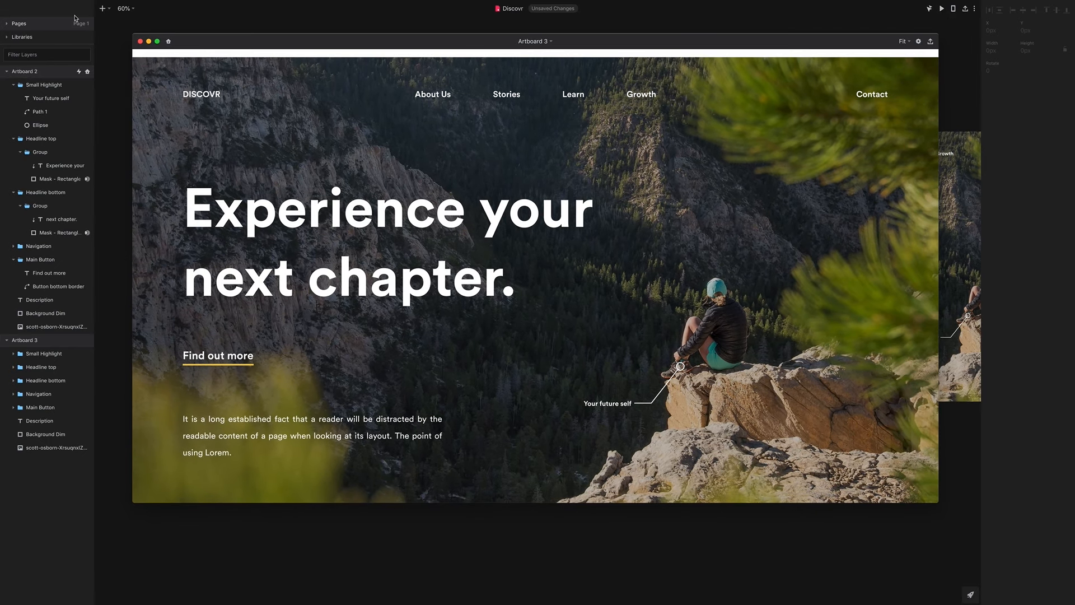
{"action": "left_click", "coordinate": [140, 41]}
Step: Open the motion timeline of Artboard 2's transition to Artboard 3, try the vertical dock layout and restore the horizontal one
{"action": "left_click", "coordinate": [167, 126]}
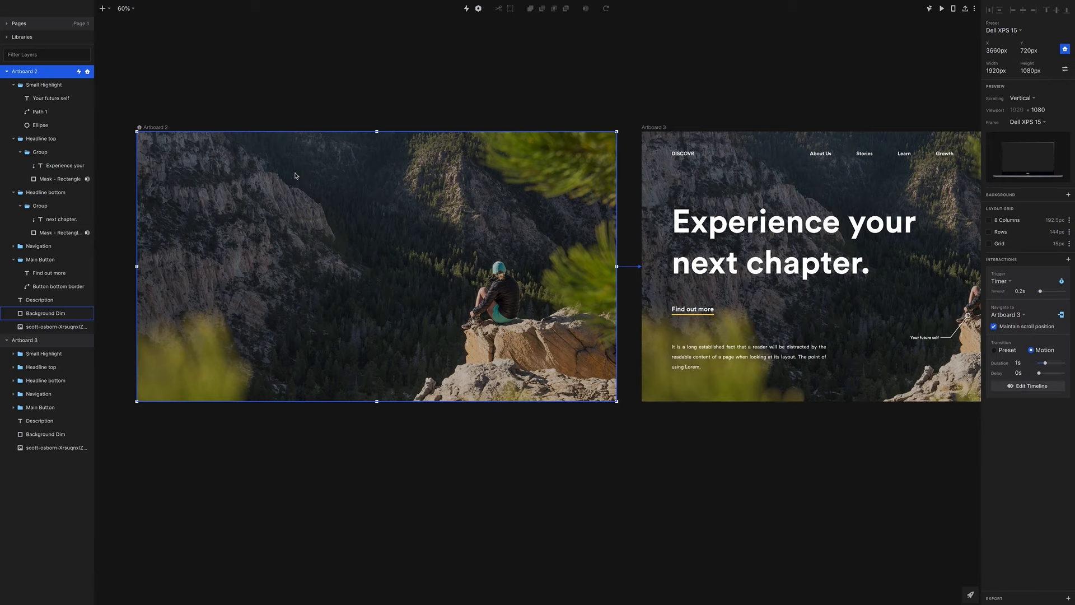
{"action": "left_click", "coordinate": [1020, 385]}
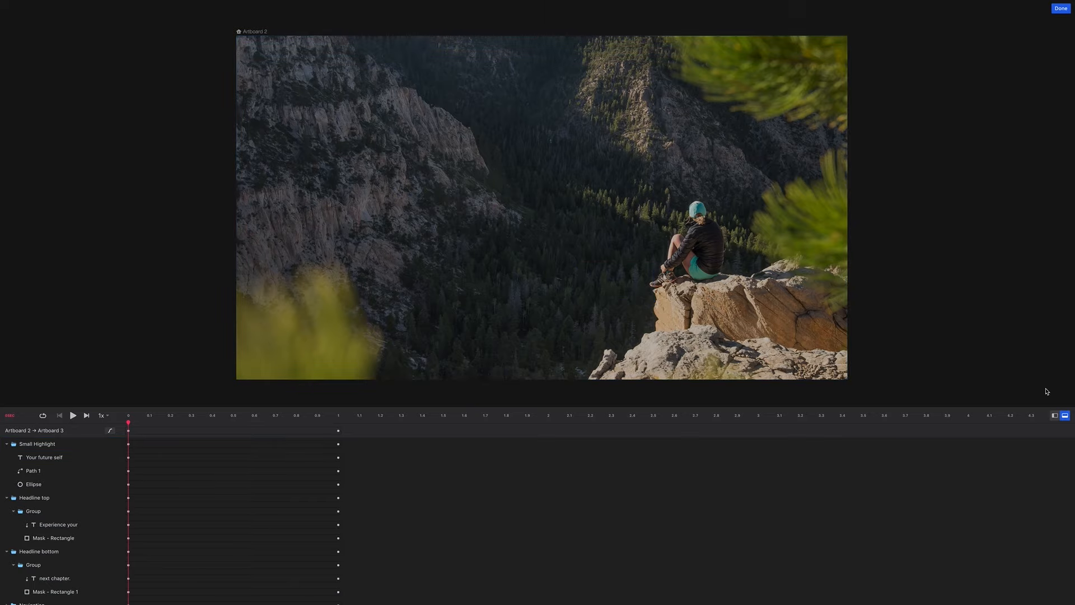
{"action": "left_click", "coordinate": [1055, 415]}
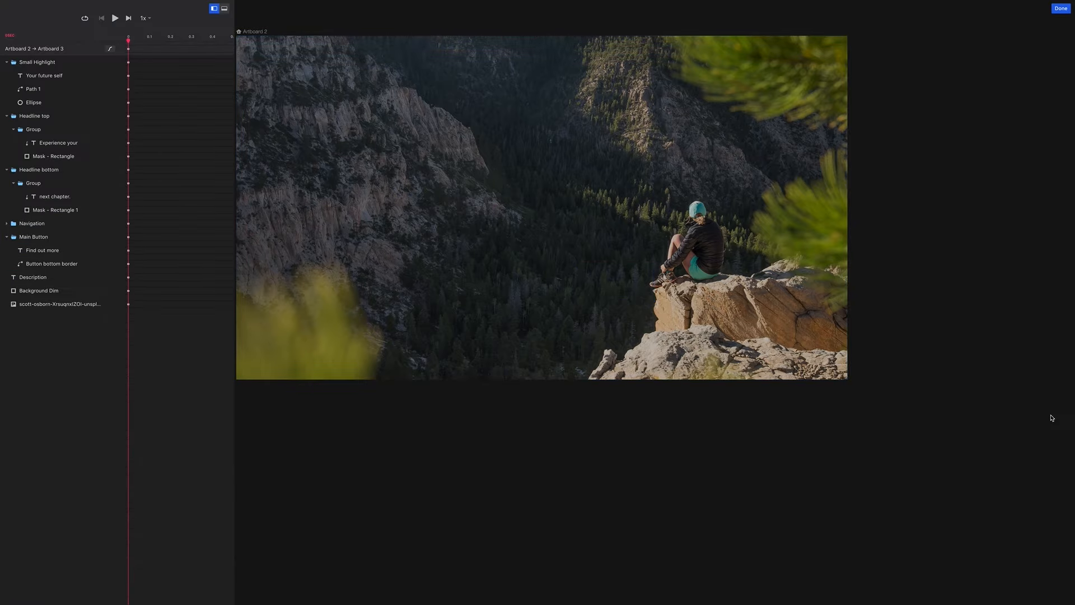
{"action": "left_click", "coordinate": [224, 9]}
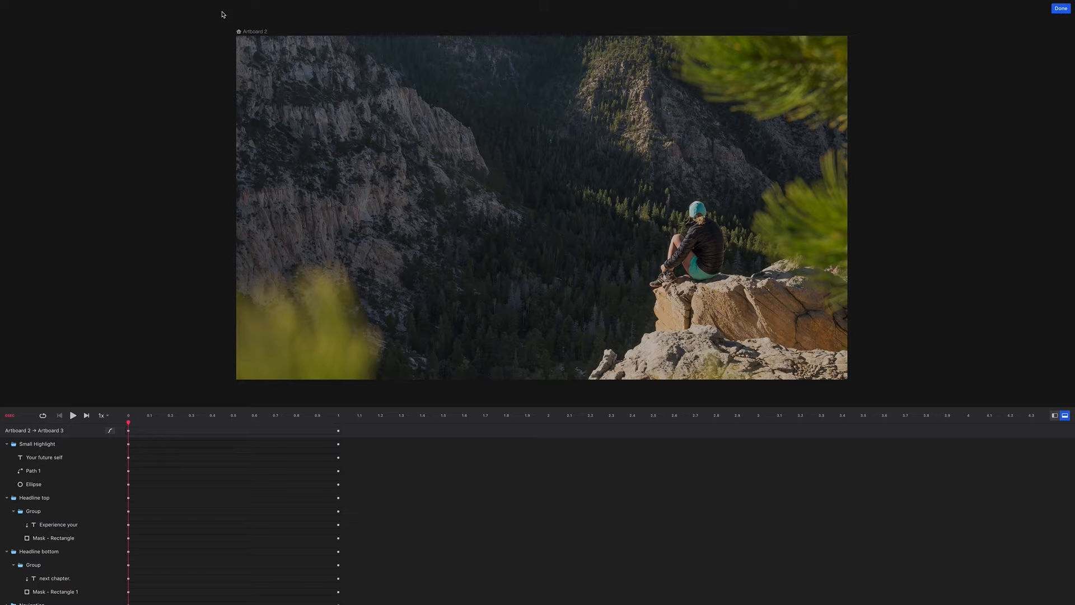
Step: Collapse the Small Highlight, Headline top, Headline bottom and Main Button groups in the timeline
{"action": "left_click", "coordinate": [7, 444]}
{"action": "left_click", "coordinate": [7, 457]}
{"action": "left_click", "coordinate": [7, 471]}
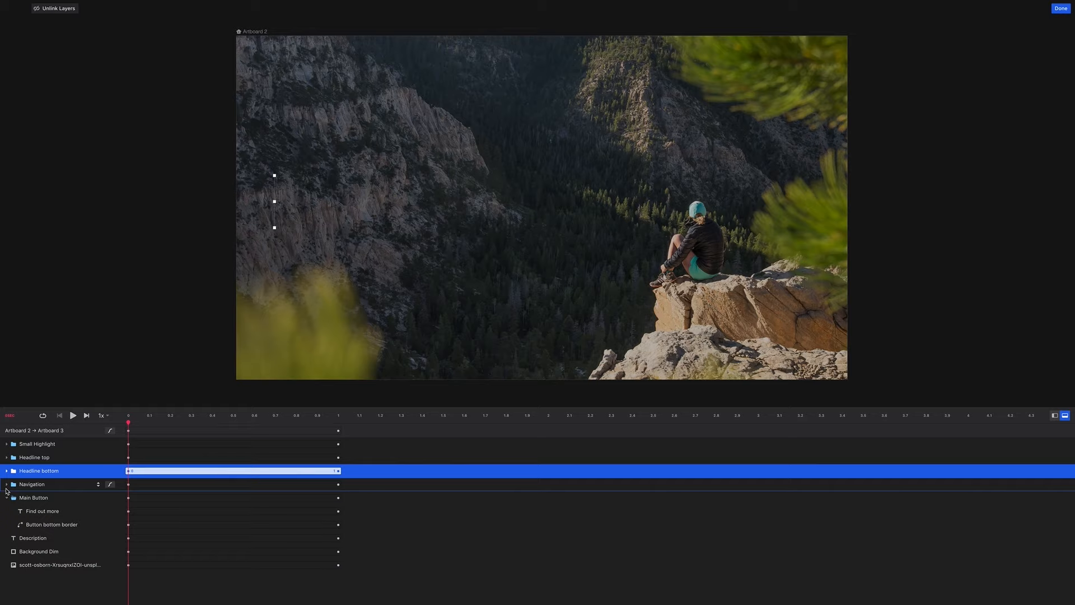
{"action": "left_click", "coordinate": [7, 497]}
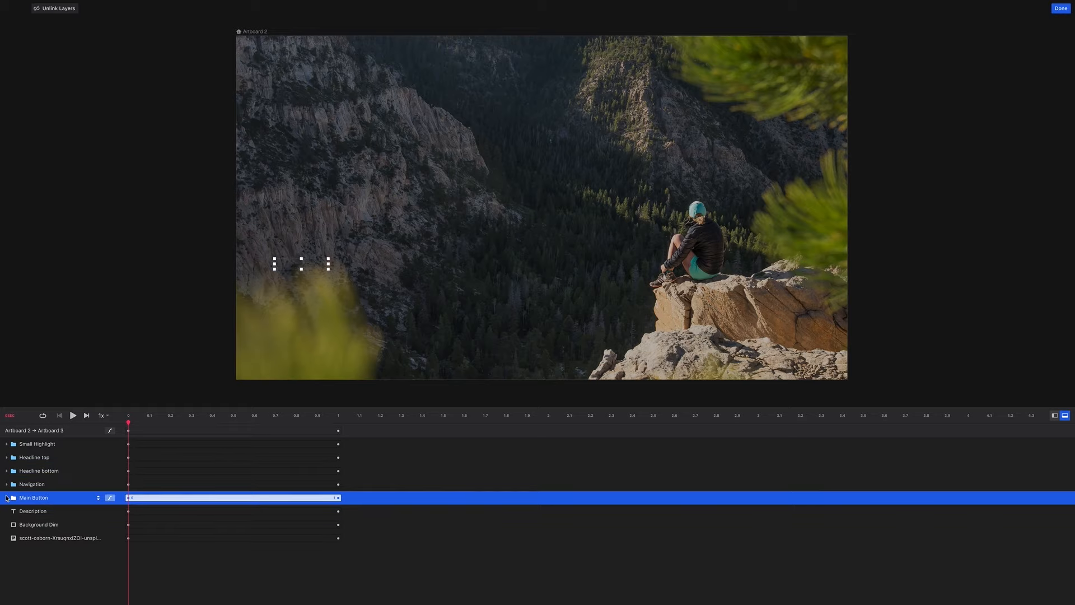
Step: Select all timeline layers from Small Highlight to Description and delay their animations to start at 1 s
{"action": "left_click", "coordinate": [59, 514]}
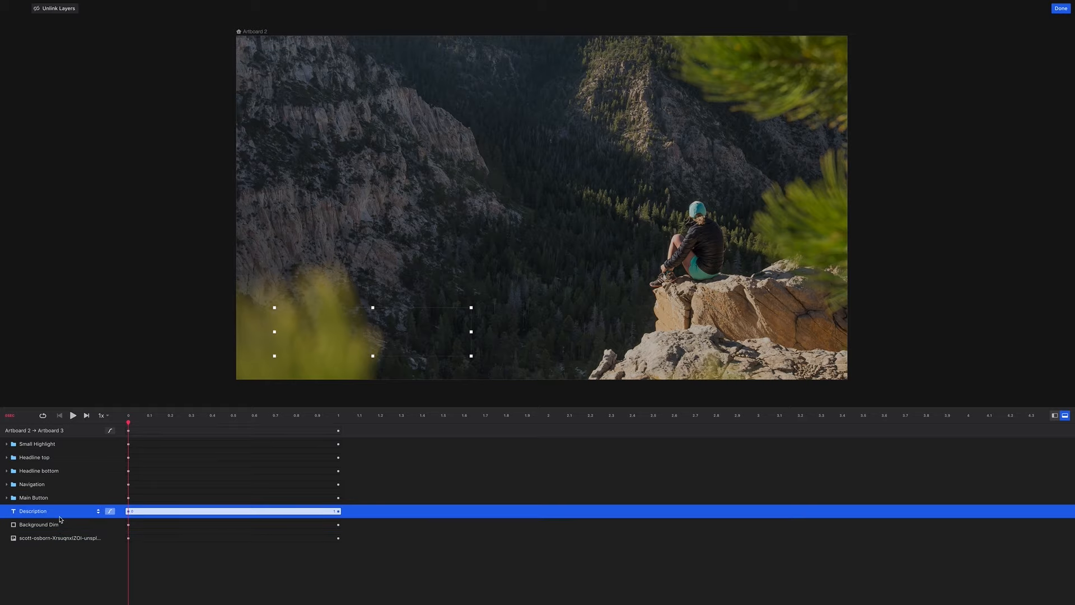
{"action": "left_click", "coordinate": [50, 446], "text": "shift"}
{"action": "left_click_drag", "start_coordinate": [148, 446], "coordinate": [357, 446]}
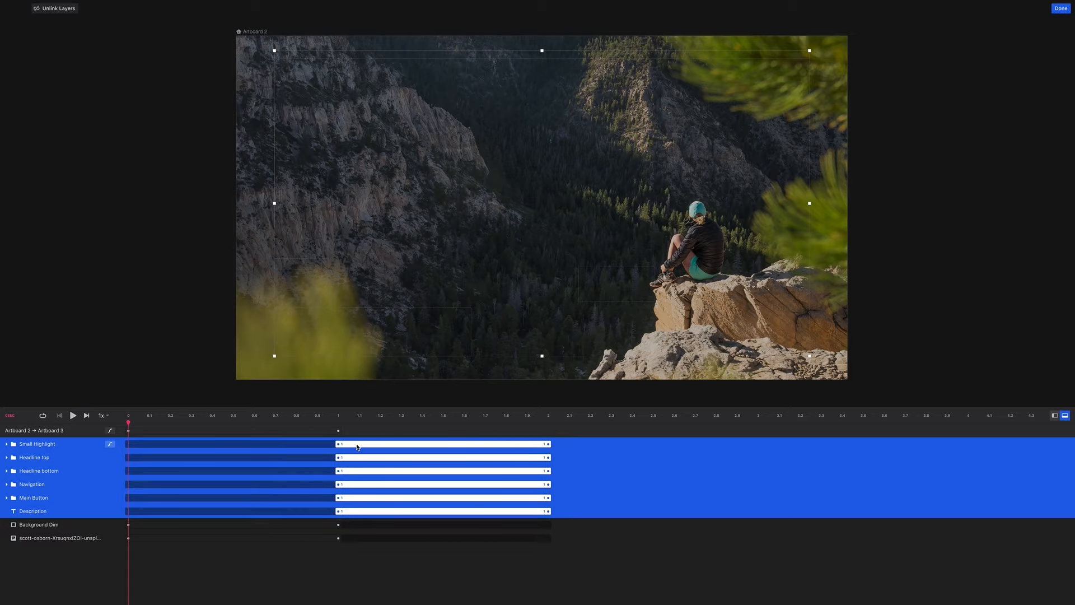
Step: Play and pause the timeline animation to check the timing of the delayed layers
{"action": "key", "text": "space"}
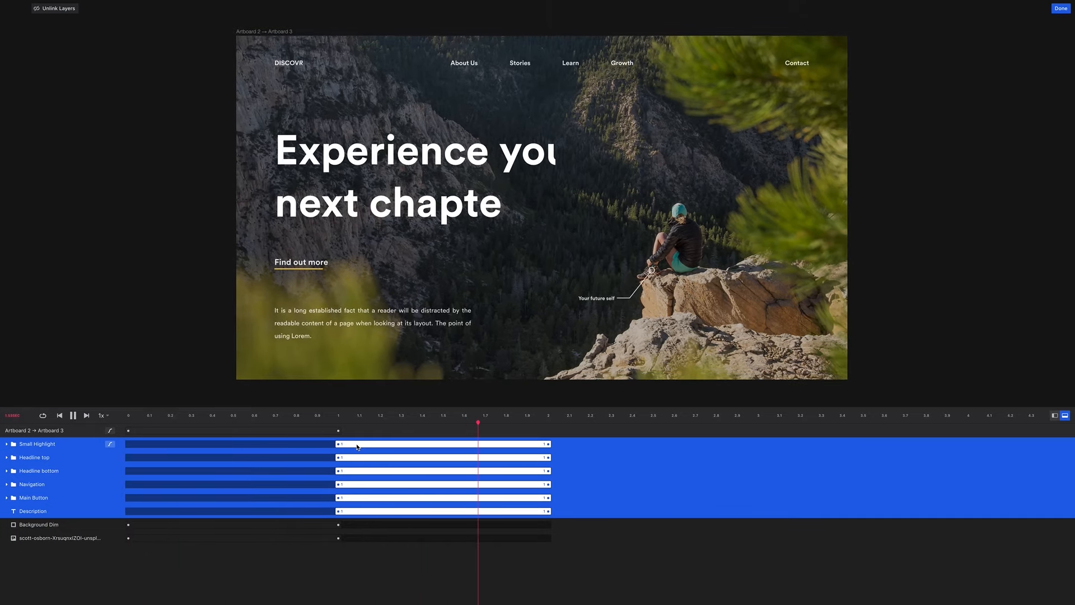
{"action": "key", "text": "space"}
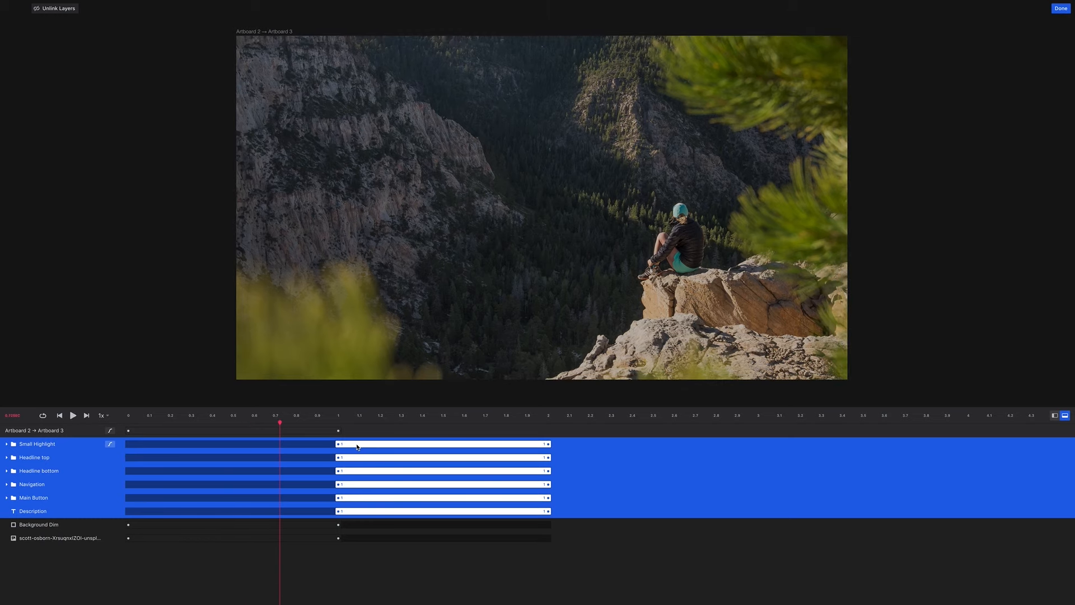
{"action": "key", "text": "space"}
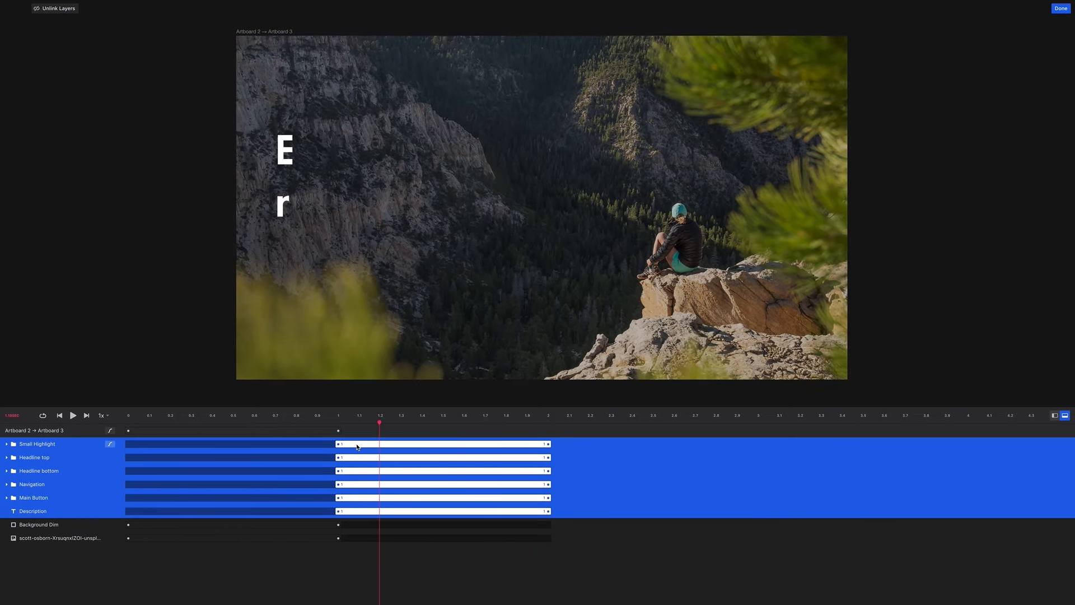
Step: Shift the selected layers' animations to start at 0.6 s and play the timeline
{"action": "left_click_drag", "start_coordinate": [357, 446], "coordinate": [274, 446]}
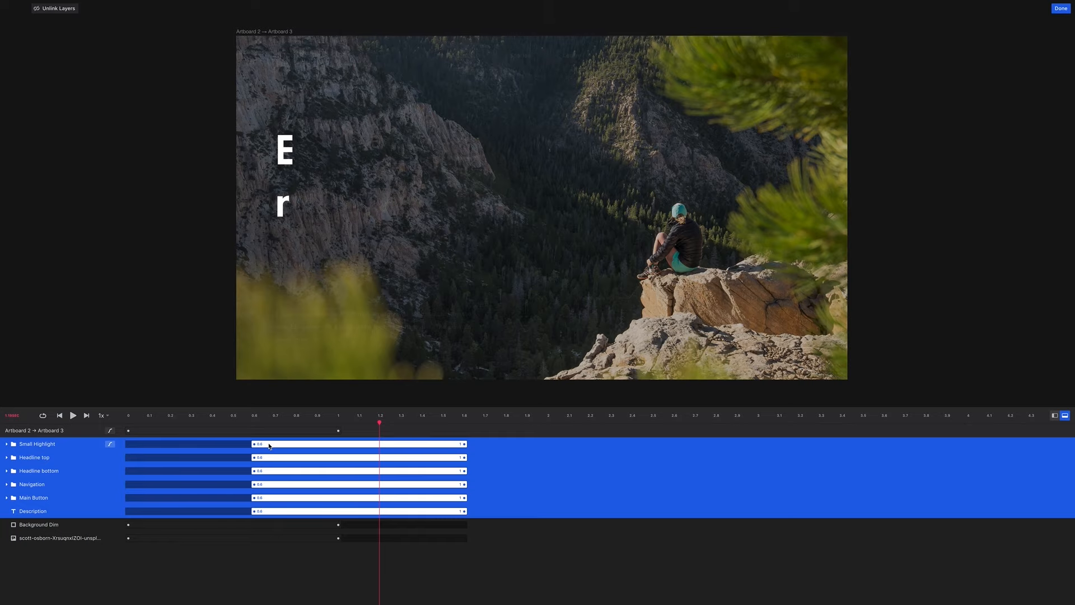
{"action": "key", "text": "space"}
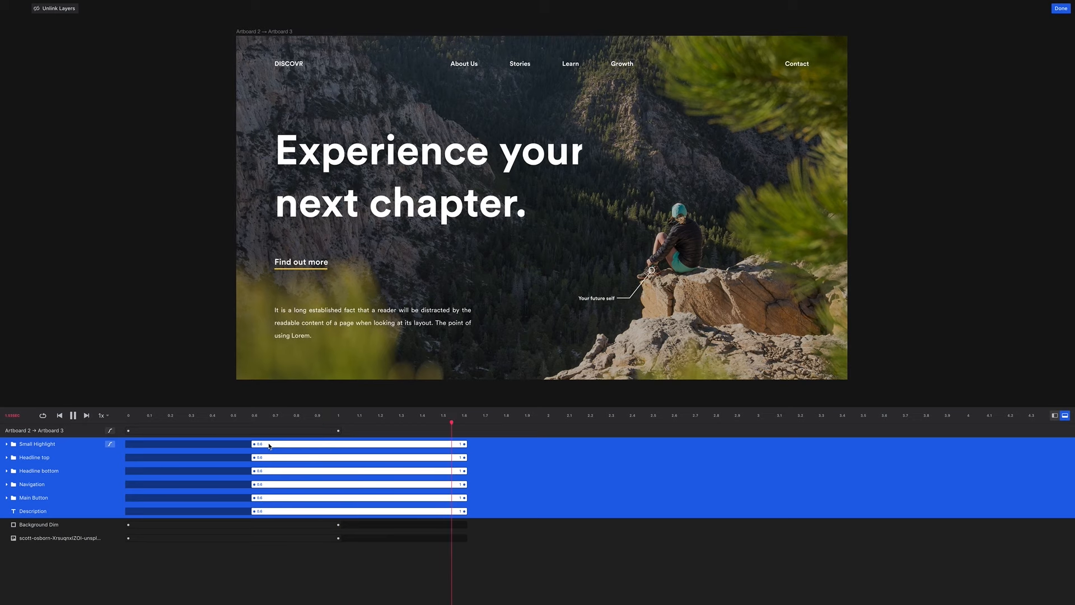
Step: Shift the selected layers' animations to start at 0.5 s and play the timeline
{"action": "left_click_drag", "start_coordinate": [269, 447], "coordinate": [249, 448]}
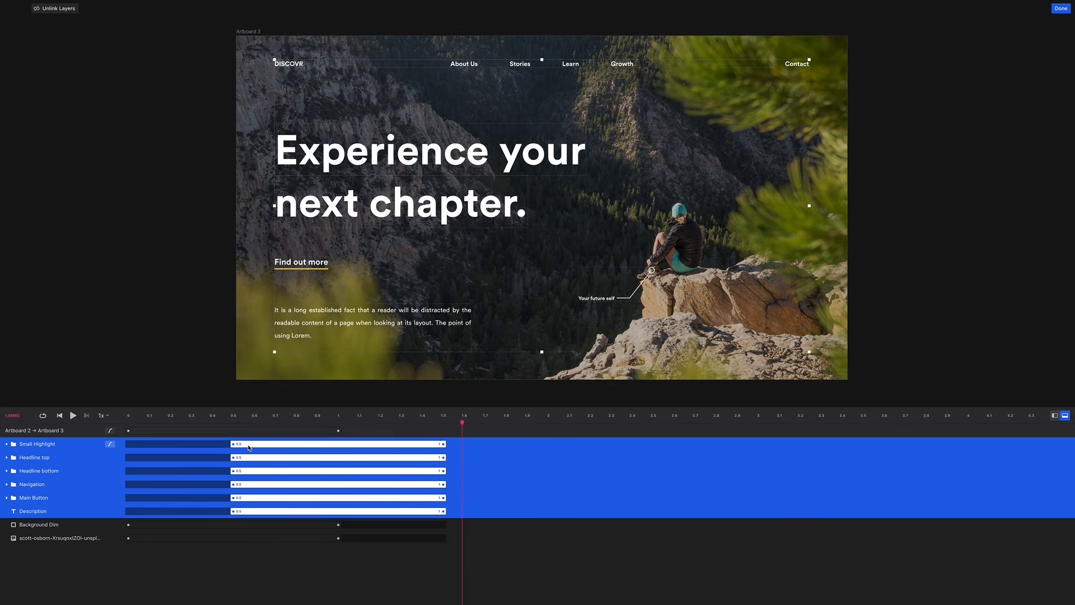
{"action": "key", "text": "space"}
{"action": "left_click", "coordinate": [107, 484]}
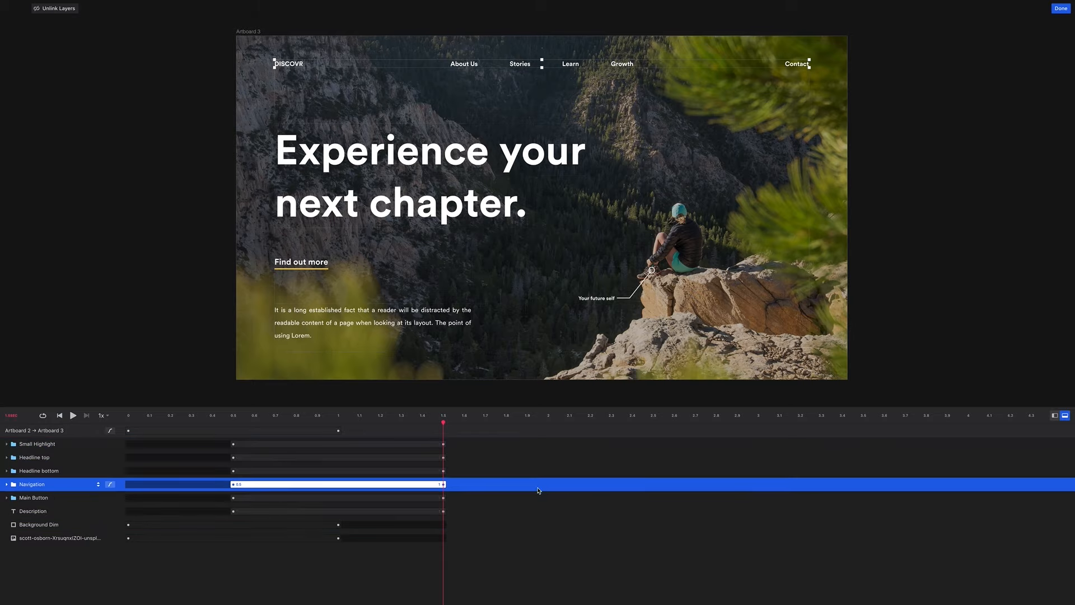
{"action": "left_click", "coordinate": [318, 162]}
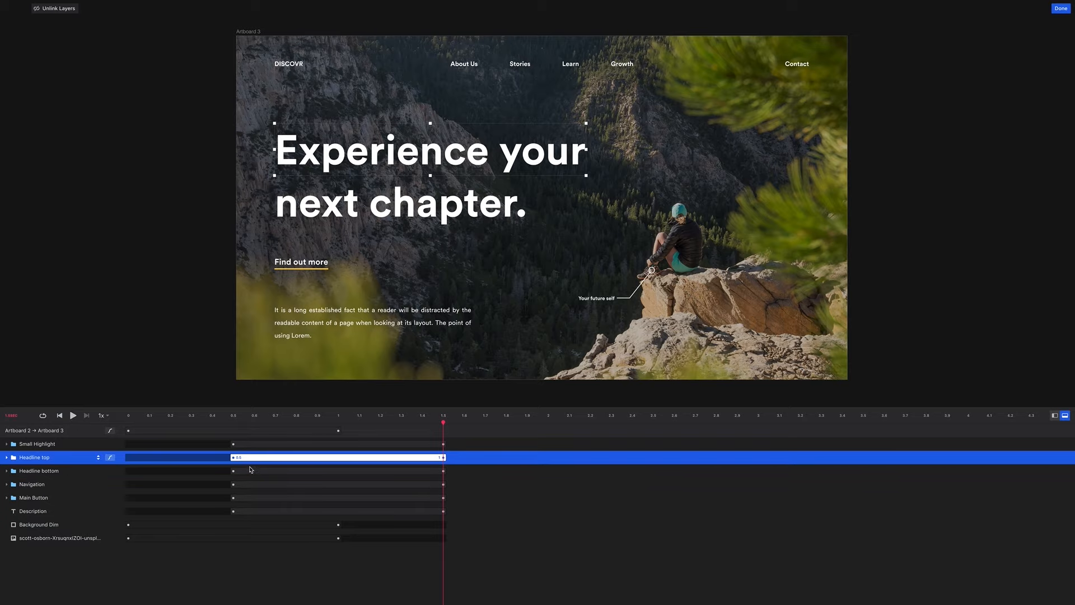
Step: Delay the Small Highlight, Headline bottom, Navigation, Main Button and Description animations to start at 1 s, then scrub through the timeline
{"action": "left_click", "coordinate": [64, 472]}
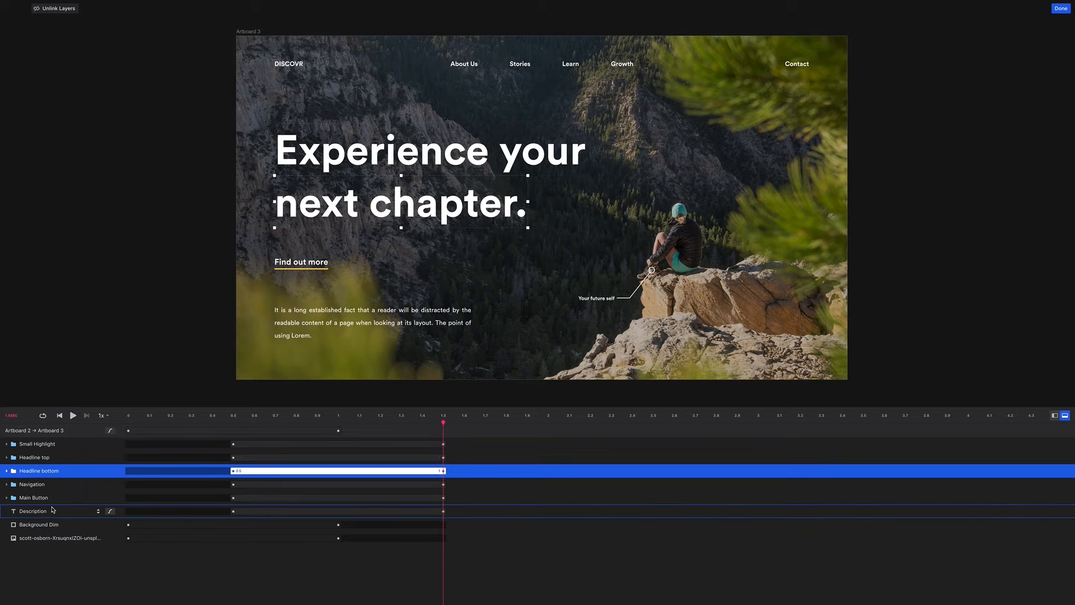
{"action": "left_click", "coordinate": [55, 514], "text": "shift"}
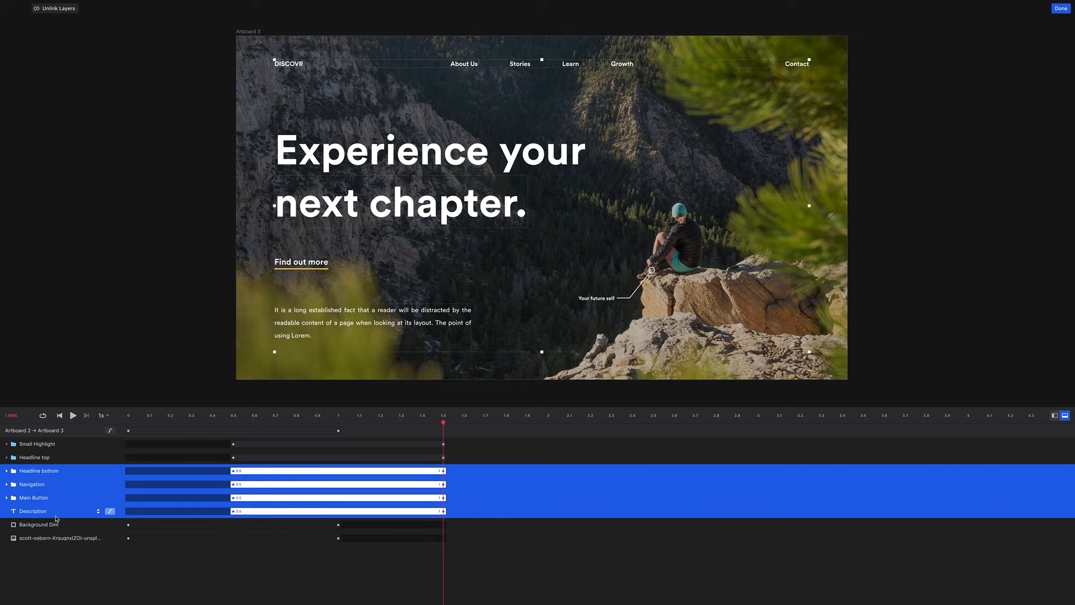
{"action": "left_click", "coordinate": [55, 448], "text": "super"}
{"action": "left_click_drag", "start_coordinate": [262, 449], "coordinate": [362, 449]}
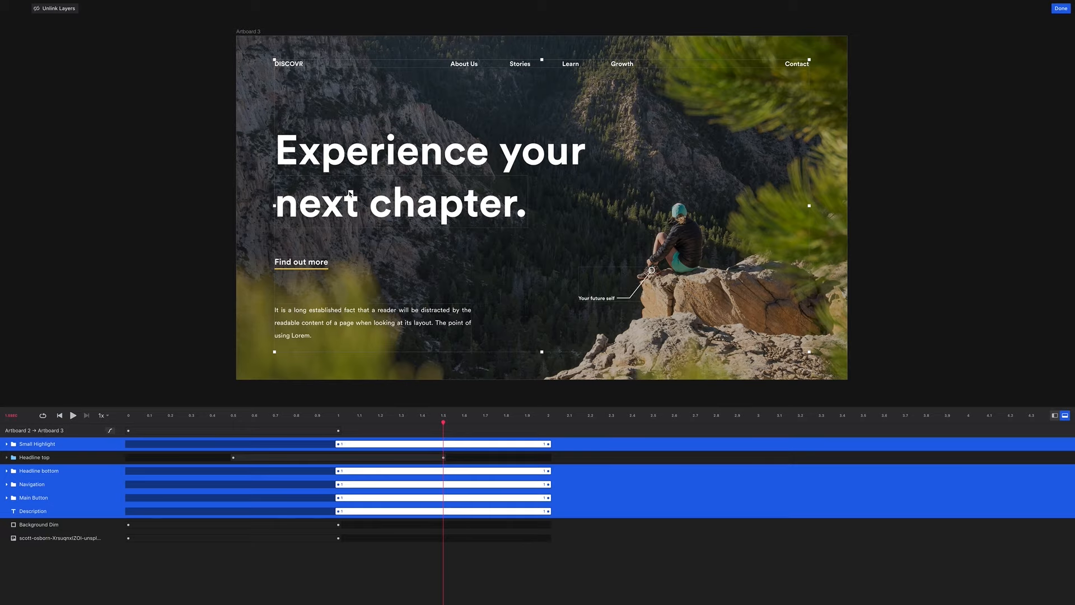
{"action": "left_click", "coordinate": [199, 415]}
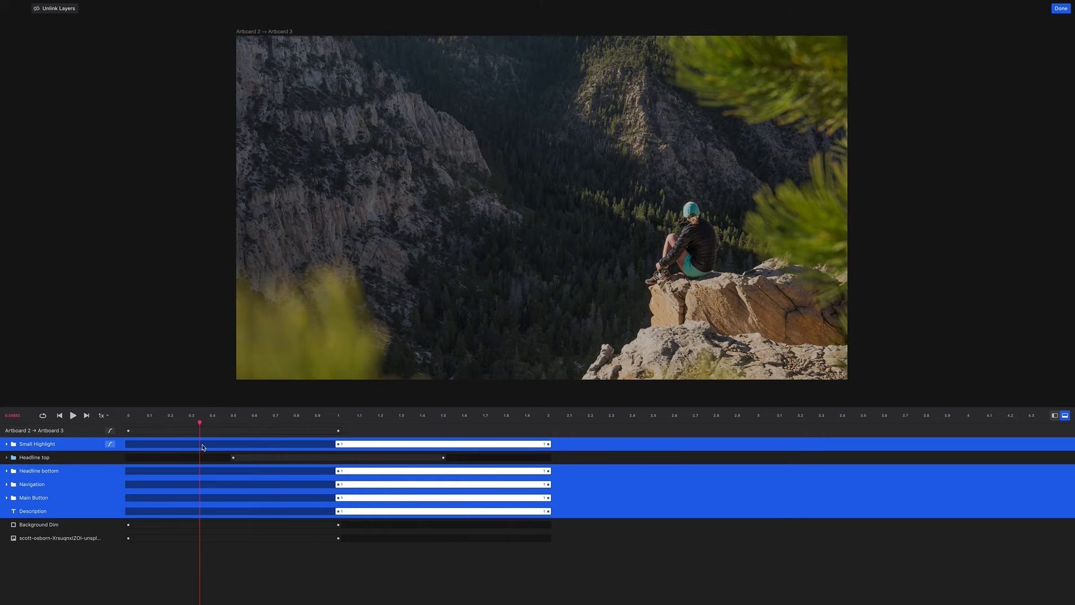
{"action": "left_click_drag", "start_coordinate": [200, 421], "coordinate": [319, 430]}
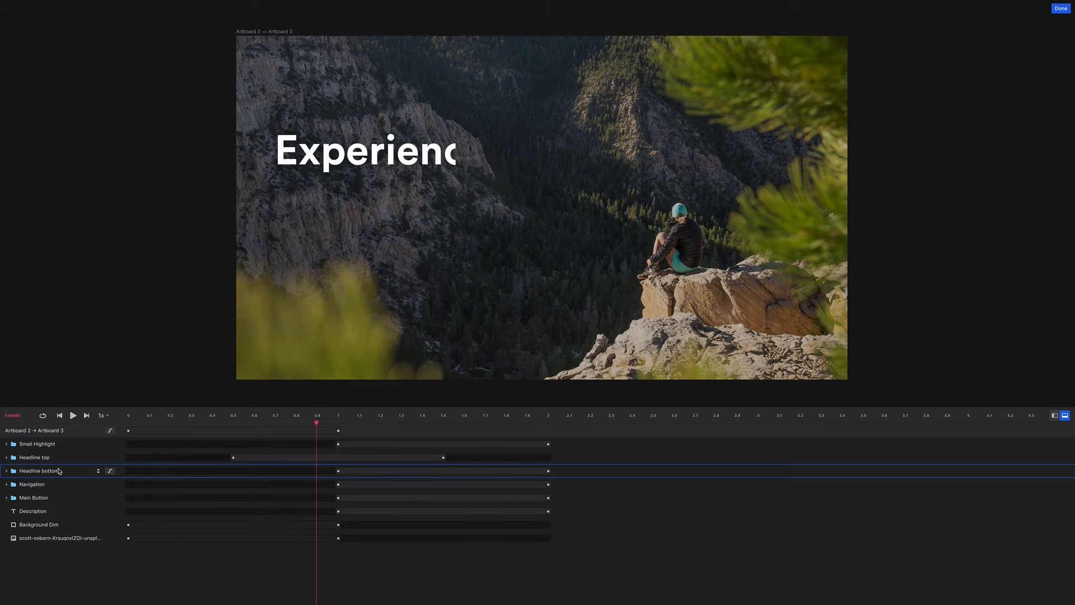
Step: Move the Headline bottom animation to start at 0.65 s, playing the timeline to compare its timing with Headline top
{"action": "left_click", "coordinate": [357, 475]}
{"action": "left_click_drag", "start_coordinate": [356, 476], "coordinate": [295, 474]}
{"action": "key", "text": "space"}
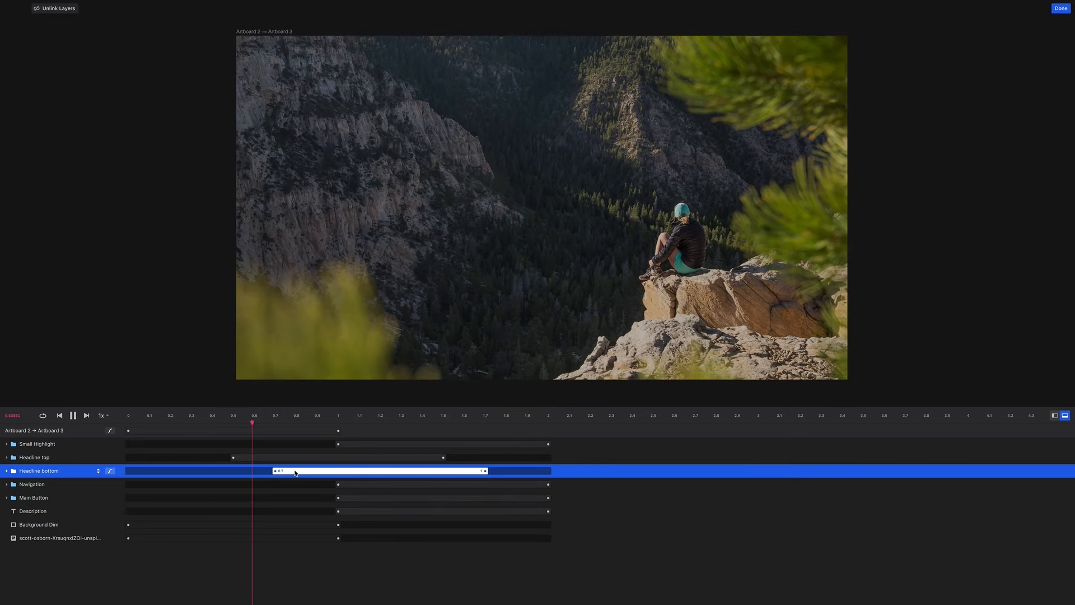
{"action": "left_click_drag", "start_coordinate": [296, 474], "coordinate": [274, 473]}
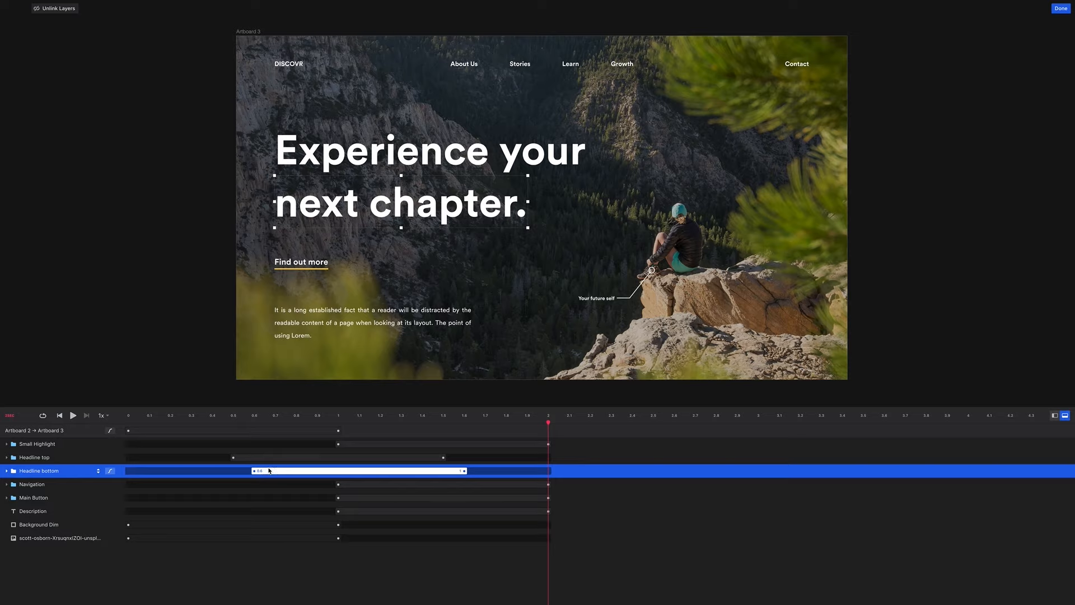
{"action": "key", "text": "space"}
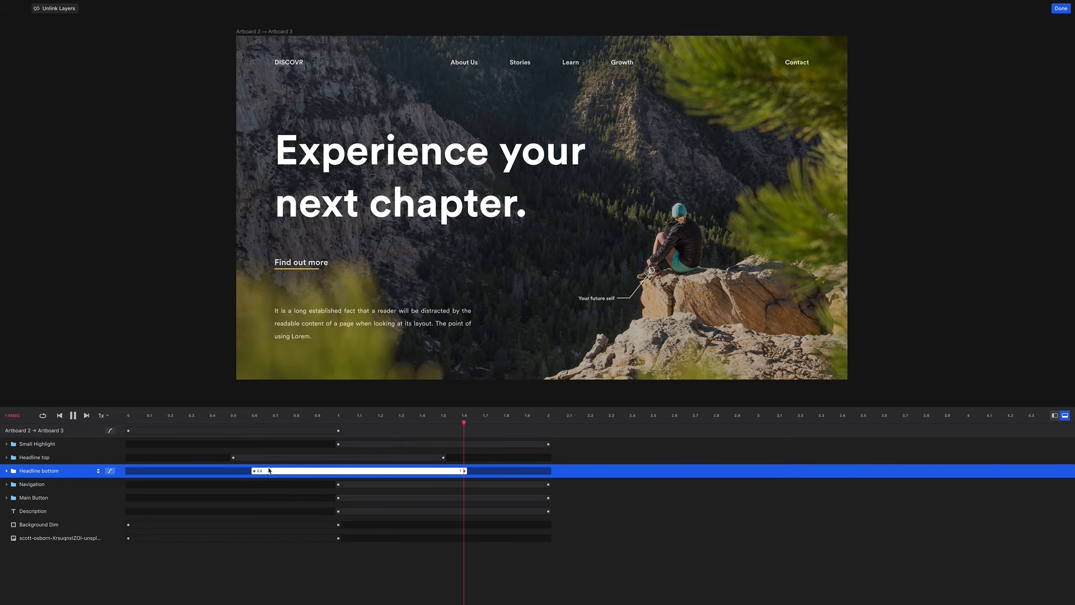
{"action": "left_click_drag", "start_coordinate": [269, 471], "coordinate": [283, 472]}
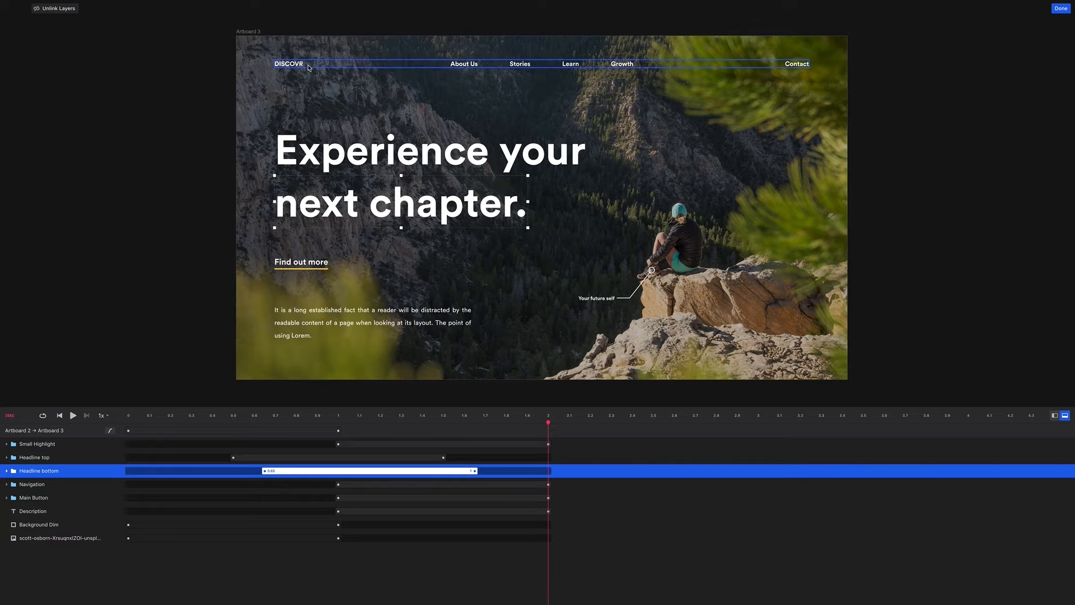
Step: Lengthen the Navigation animation to 1.5 s and move it to start at 0.8 s
{"action": "left_click", "coordinate": [302, 65]}
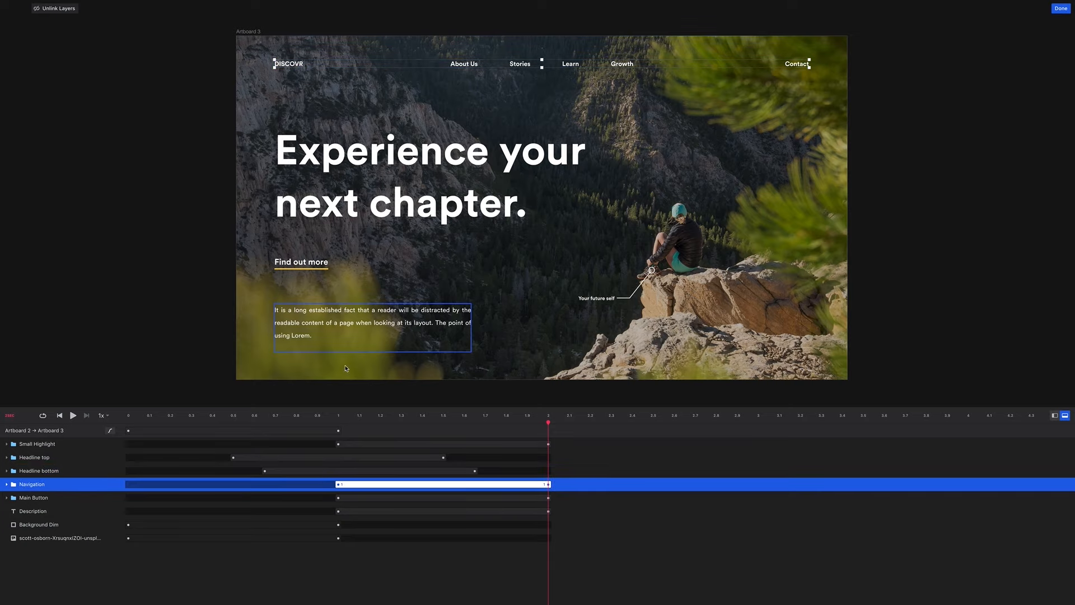
{"action": "left_click_drag", "start_coordinate": [547, 483], "coordinate": [653, 504]}
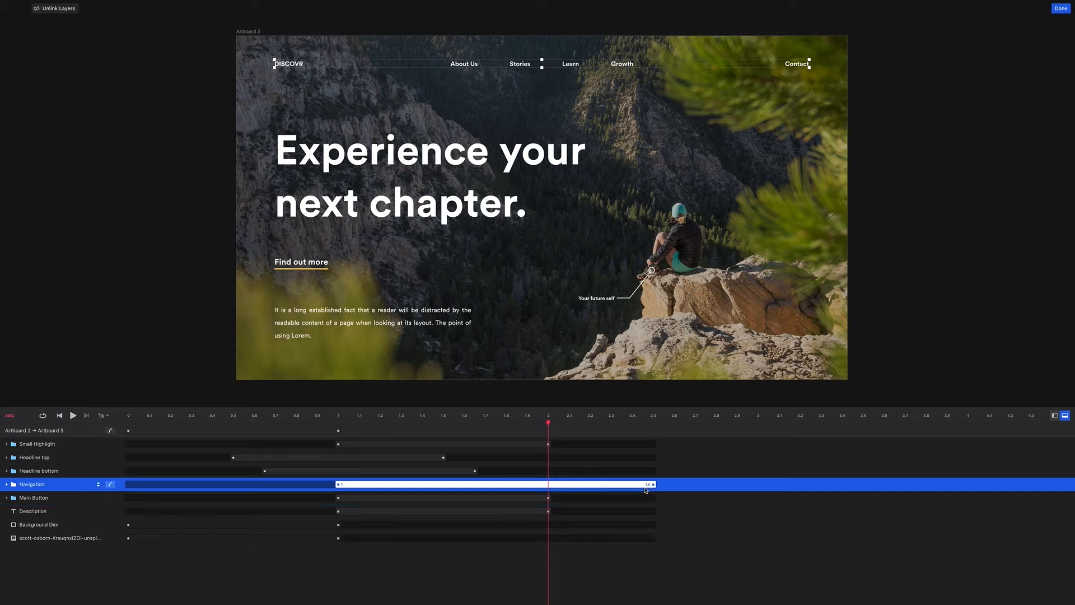
{"action": "left_click_drag", "start_coordinate": [644, 490], "coordinate": [603, 489]}
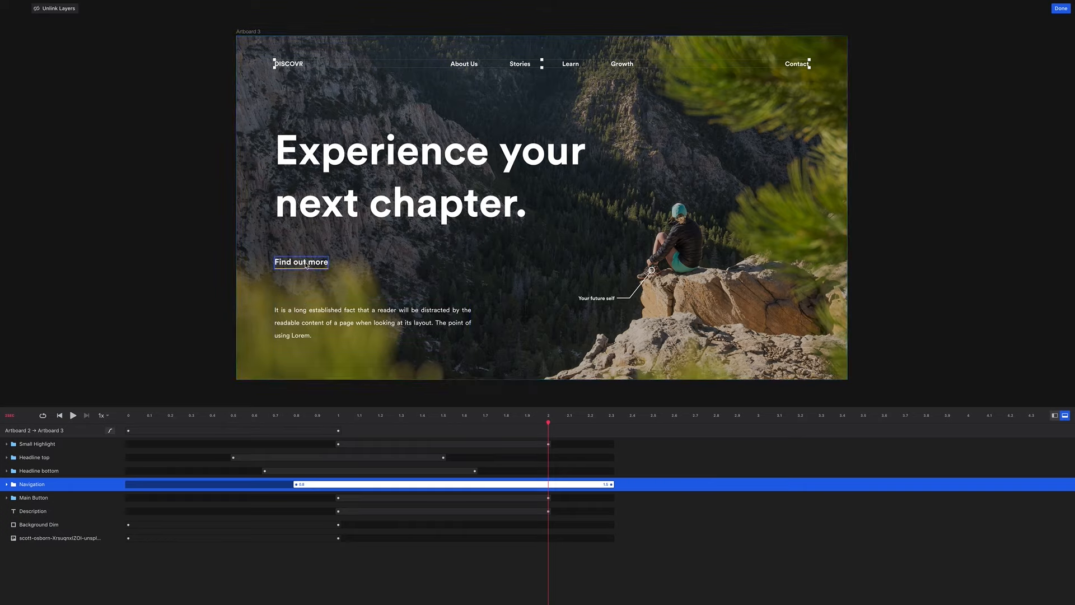
Step: Move the Main Button animation to start at 0.8 s
{"action": "left_click", "coordinate": [313, 312]}
{"action": "left_click", "coordinate": [7, 498]}
{"action": "left_click", "coordinate": [7, 498]}
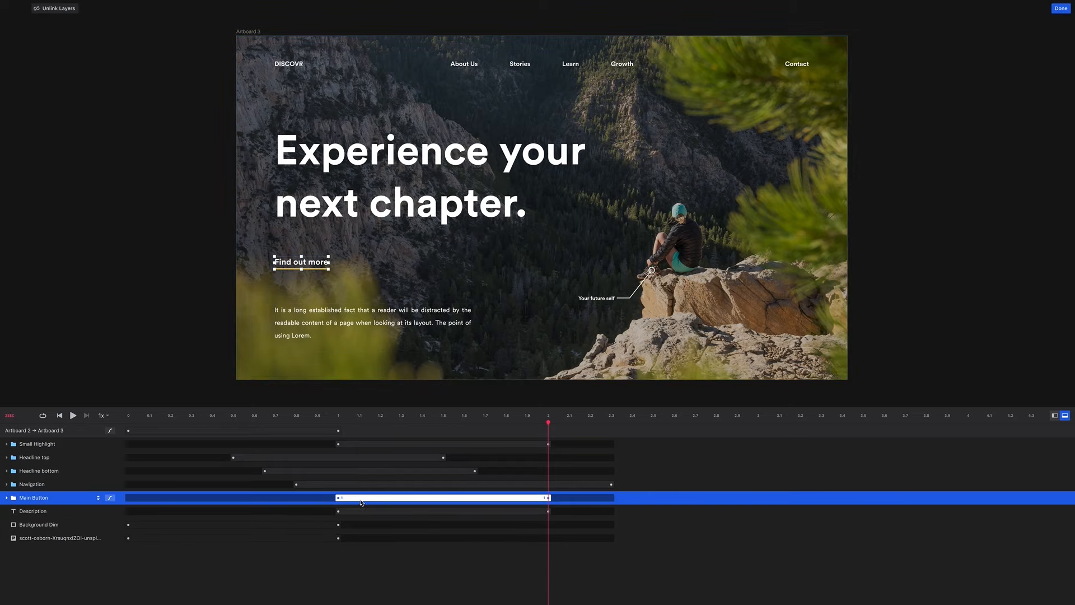
{"action": "left_click_drag", "start_coordinate": [360, 502], "coordinate": [320, 501]}
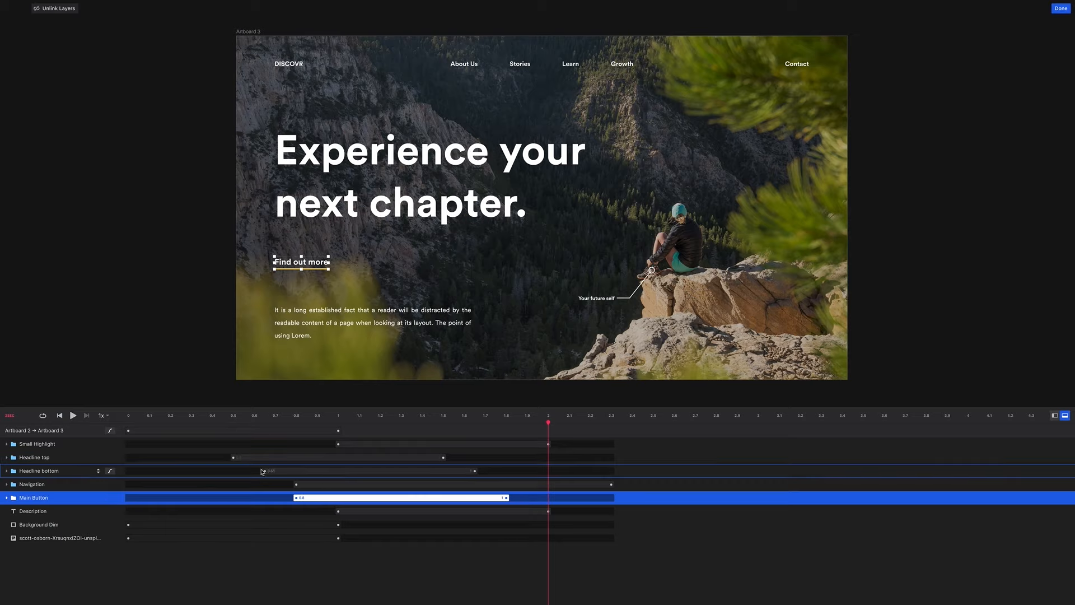
{"action": "left_click", "coordinate": [297, 347]}
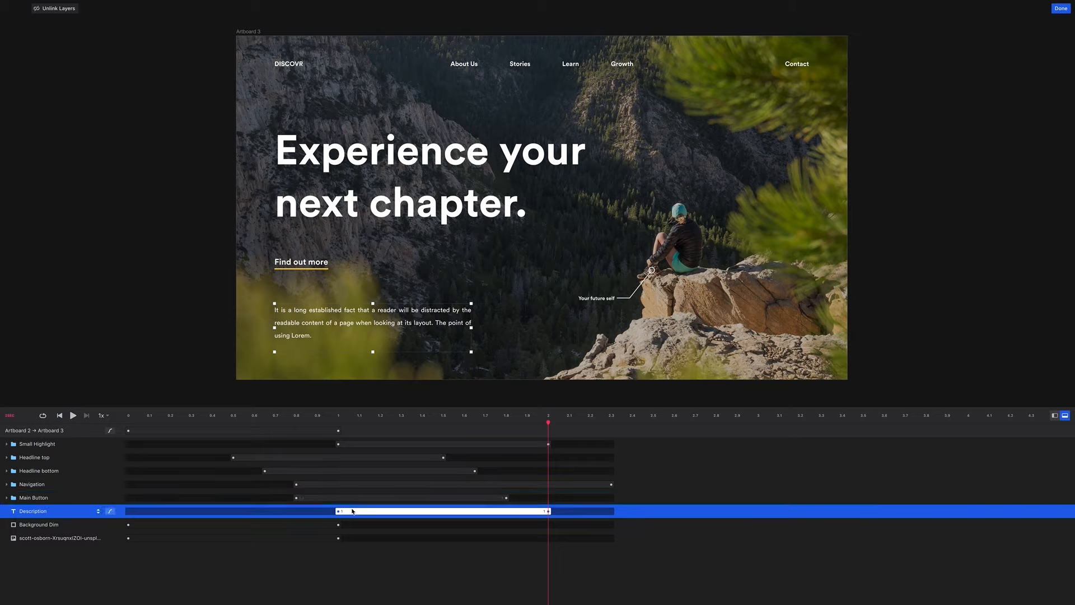
Step: Delay the Small Highlight group to start at 1.2 s, then stagger its Path 1 to 1.3 s and Ellipse to 1.4 s
{"action": "left_click", "coordinate": [601, 303]}
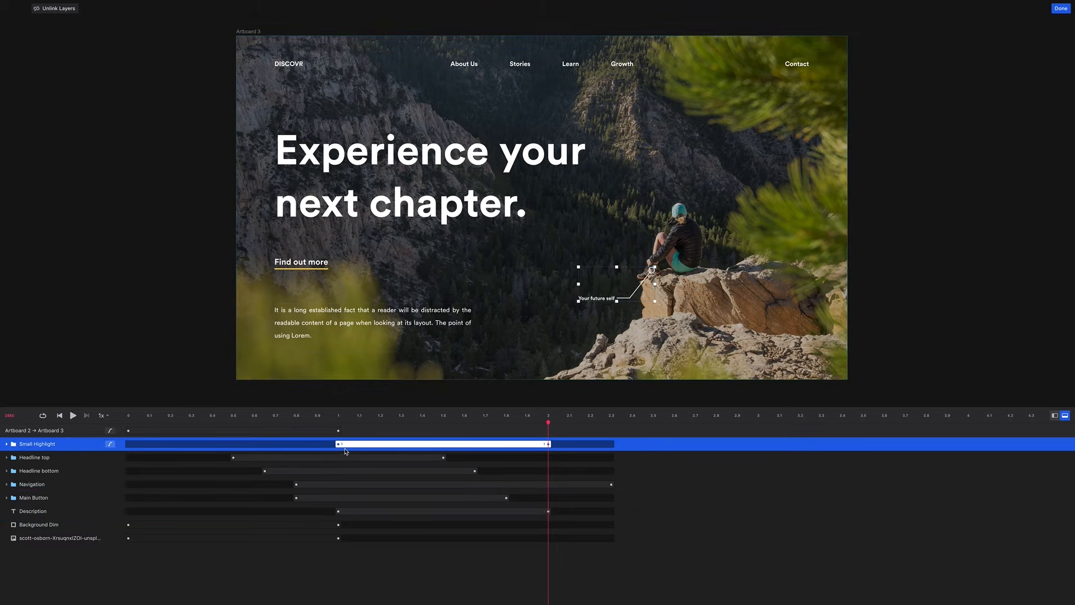
{"action": "left_click_drag", "start_coordinate": [357, 447], "coordinate": [395, 449]}
{"action": "left_click", "coordinate": [7, 444]}
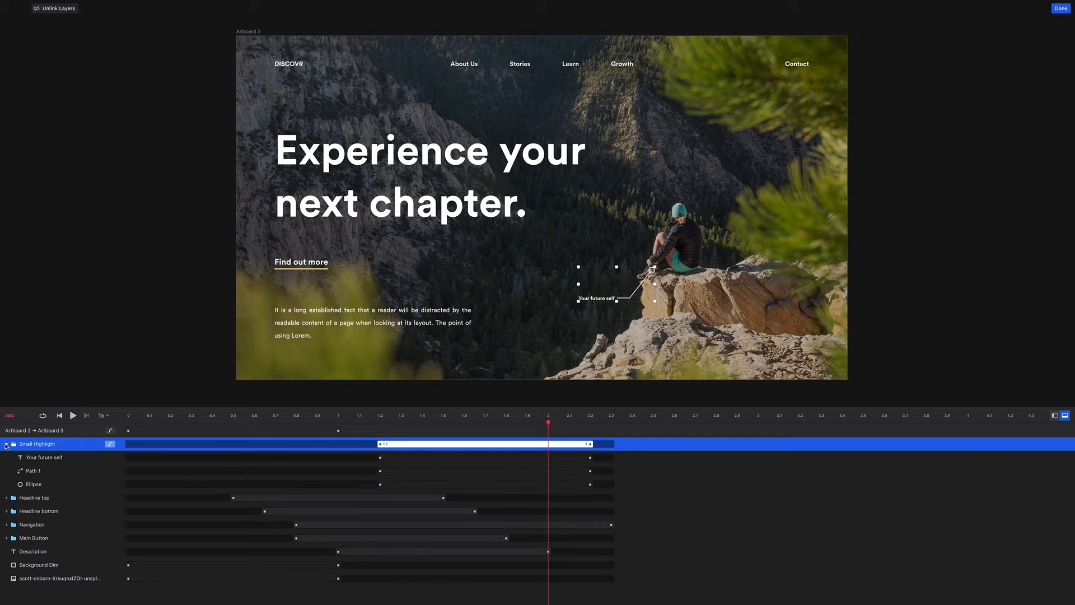
{"action": "left_click", "coordinate": [412, 458]}
{"action": "left_click_drag", "start_coordinate": [411, 471], "coordinate": [422, 472]}
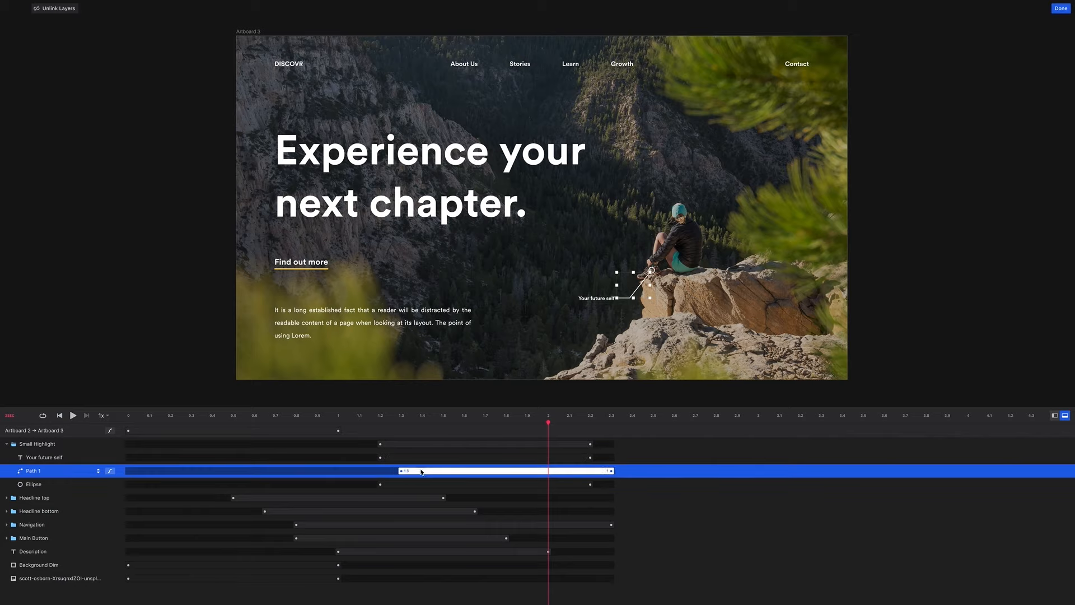
{"action": "left_click_drag", "start_coordinate": [396, 486], "coordinate": [440, 487]}
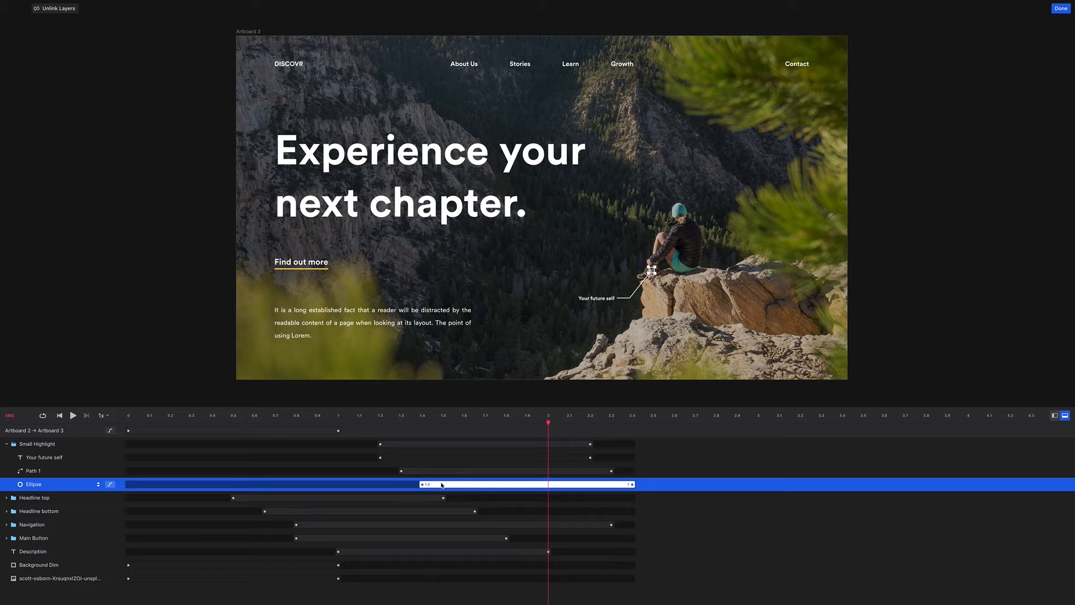
Step: Play the timeline animation from the beginning to check the staggered timing
{"action": "mouse_move", "coordinate": [609, 417]}
{"action": "left_mouse_down"}
{"action": "mouse_move", "coordinate": [635, 418]}
{"action": "mouse_move", "coordinate": [612, 417]}
{"action": "left_mouse_up"}
{"action": "left_click", "coordinate": [60, 415]}
{"action": "key", "text": "space"}
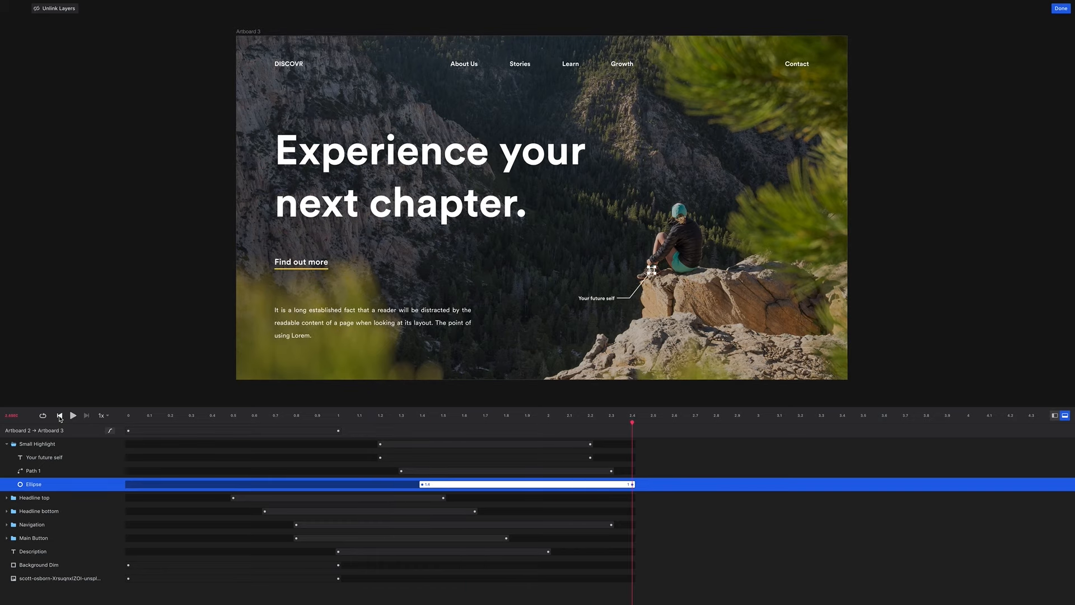
{"action": "key", "text": "space"}
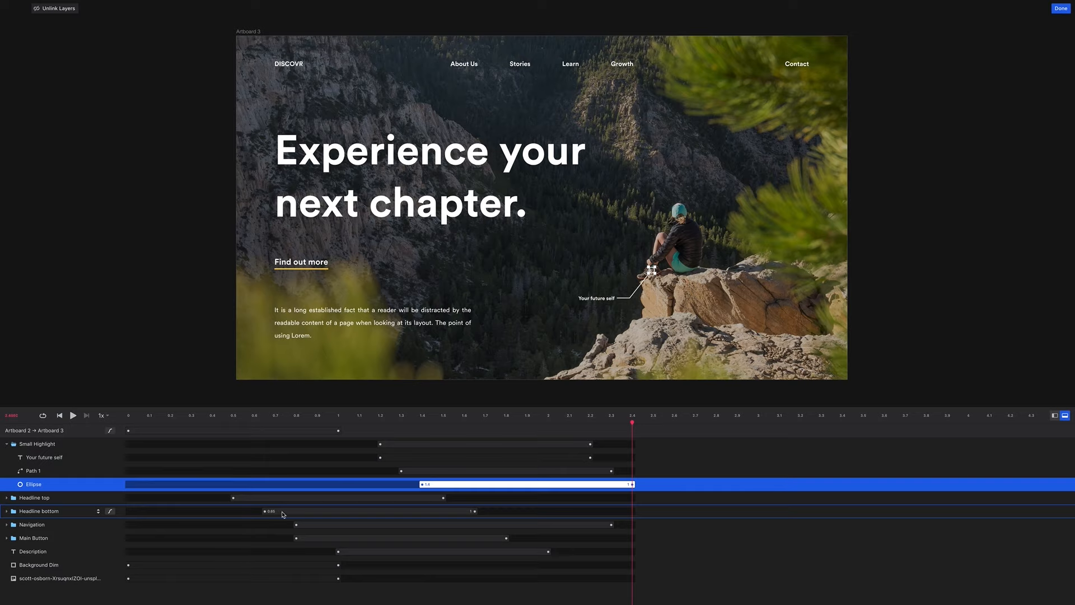
Step: Extend the end of the Navigation animation to 2.4 s and review the Main Button, Description and Small Highlight timings
{"action": "left_click", "coordinate": [304, 525]}
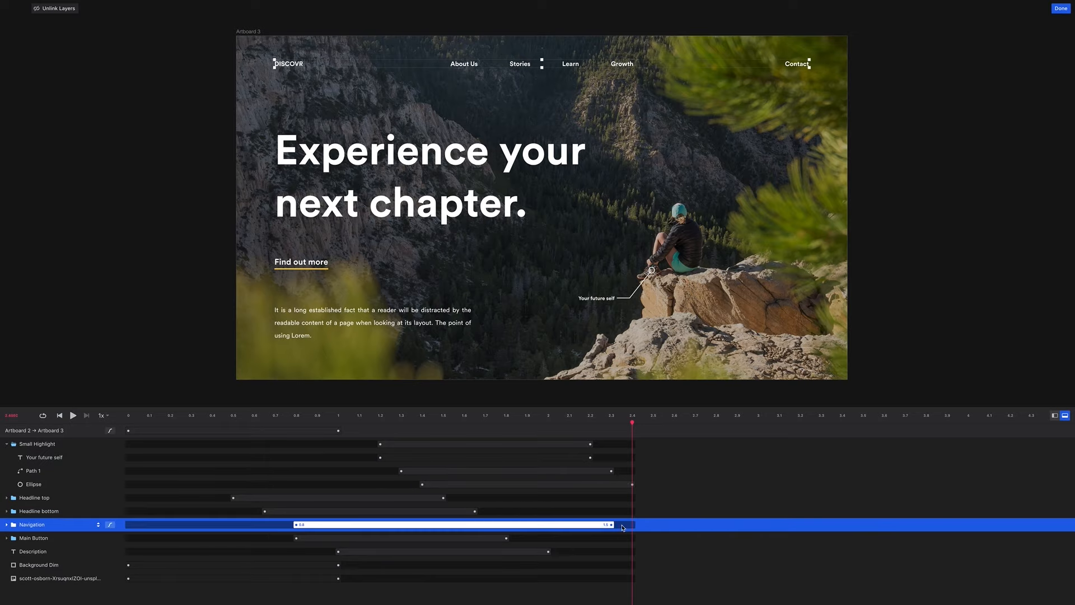
{"action": "left_click_drag", "start_coordinate": [614, 526], "coordinate": [634, 531]}
{"action": "left_click", "coordinate": [308, 539]}
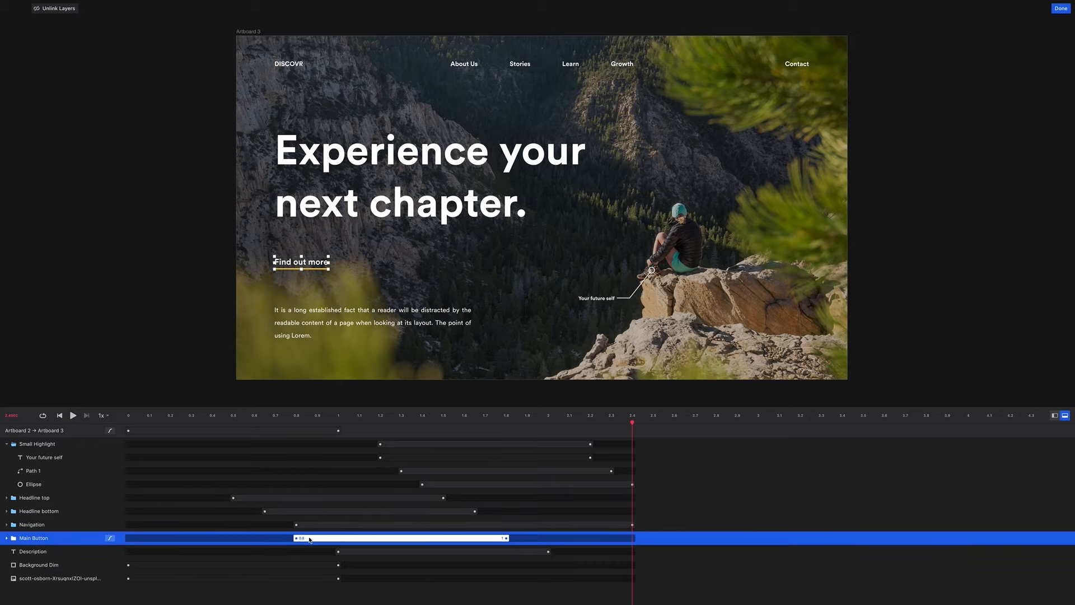
{"action": "left_click", "coordinate": [367, 551]}
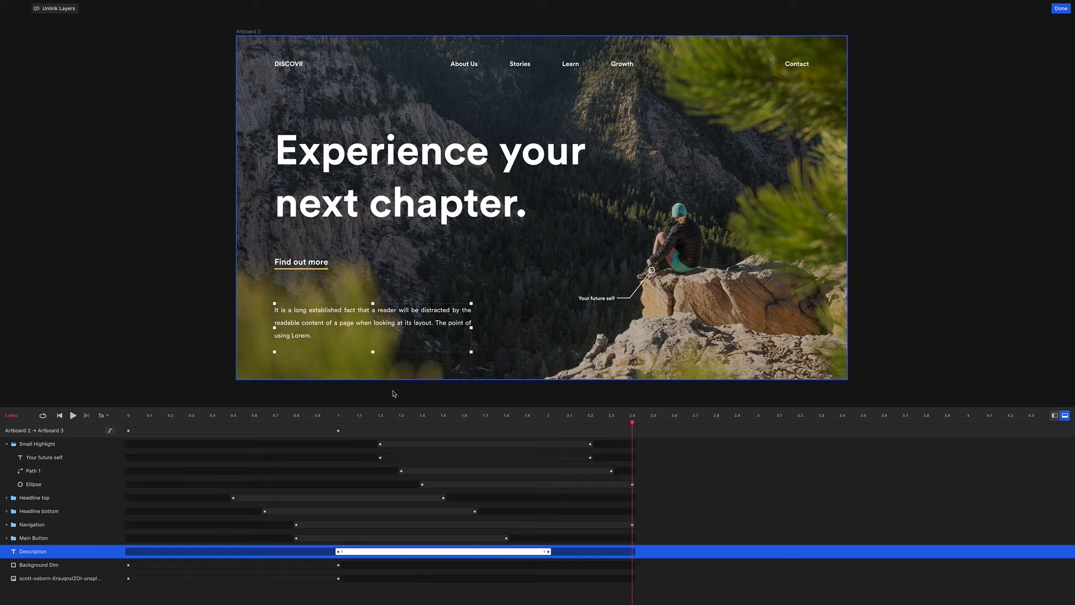
{"action": "left_click", "coordinate": [394, 444]}
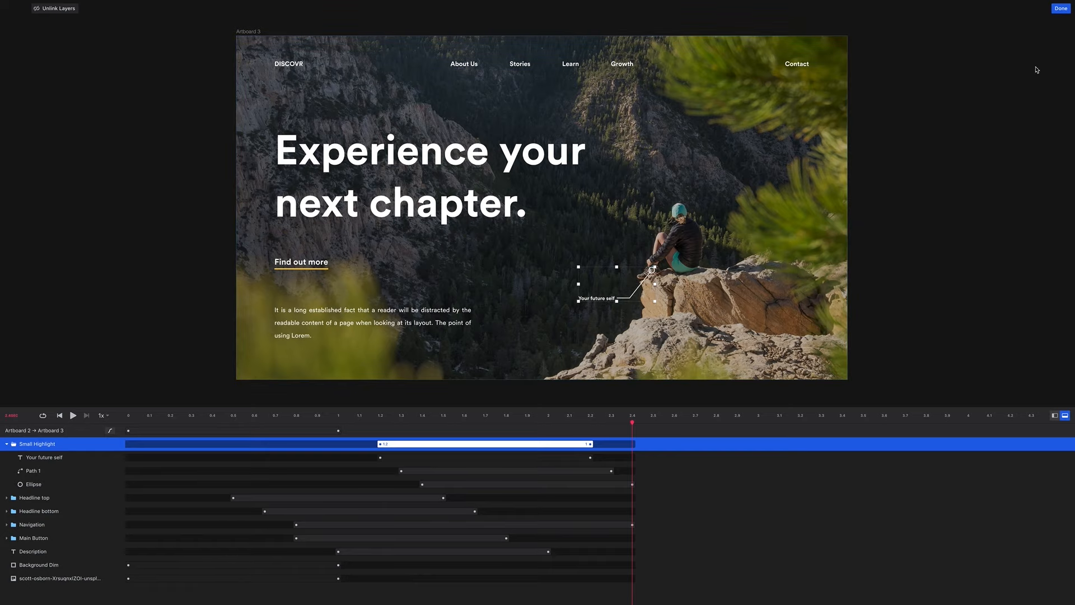
Step: Finish editing the timeline, preview the prototype from Artboard 2, and close the preview
{"action": "left_click", "coordinate": [1062, 10]}
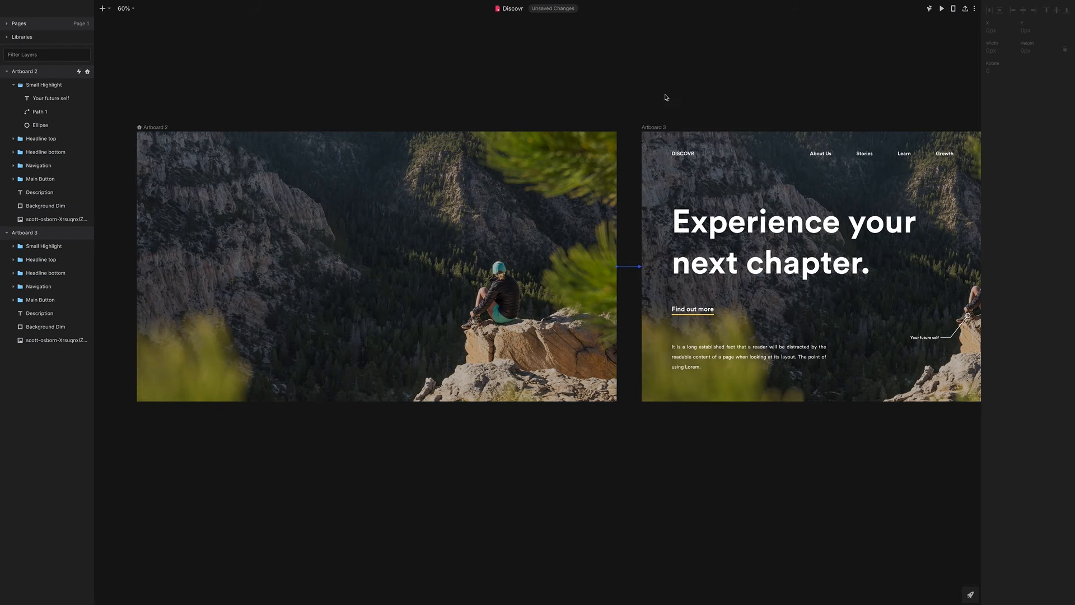
{"action": "left_click", "coordinate": [177, 126]}
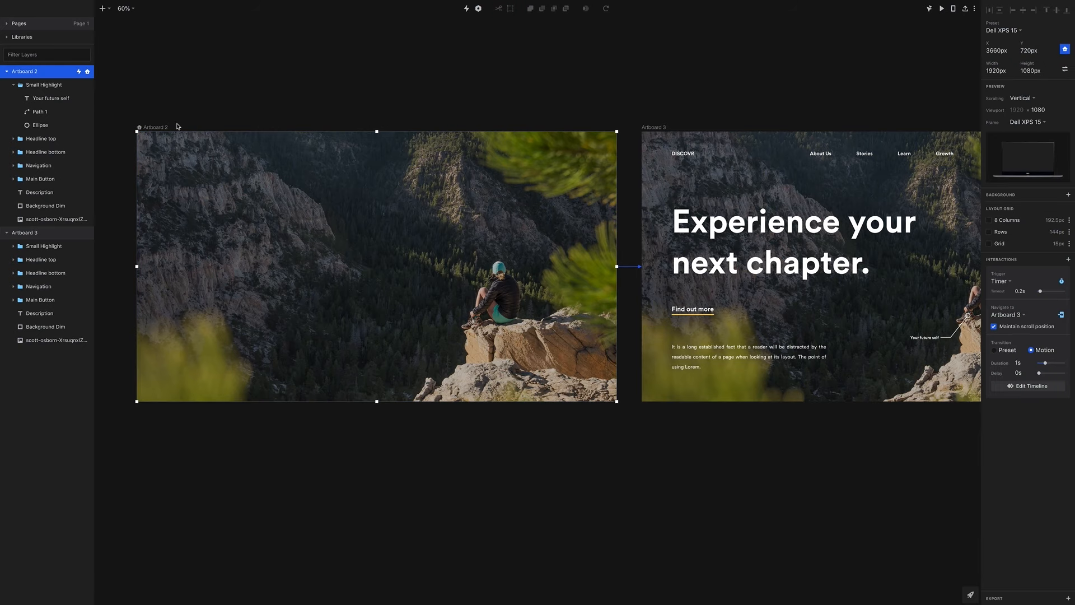
{"action": "left_click", "coordinate": [942, 8]}
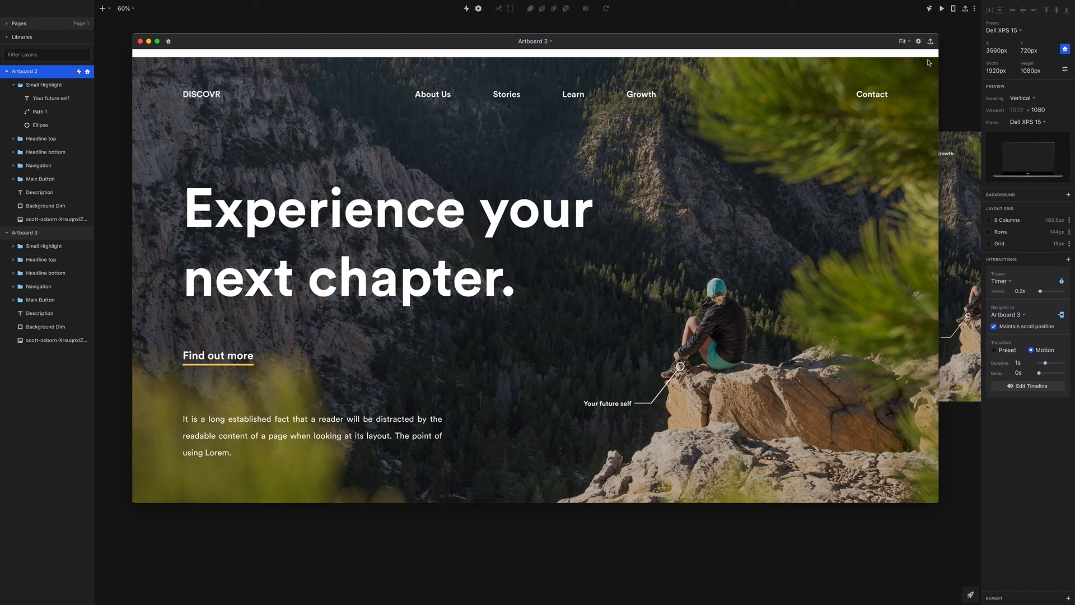
{"action": "left_click", "coordinate": [142, 42]}
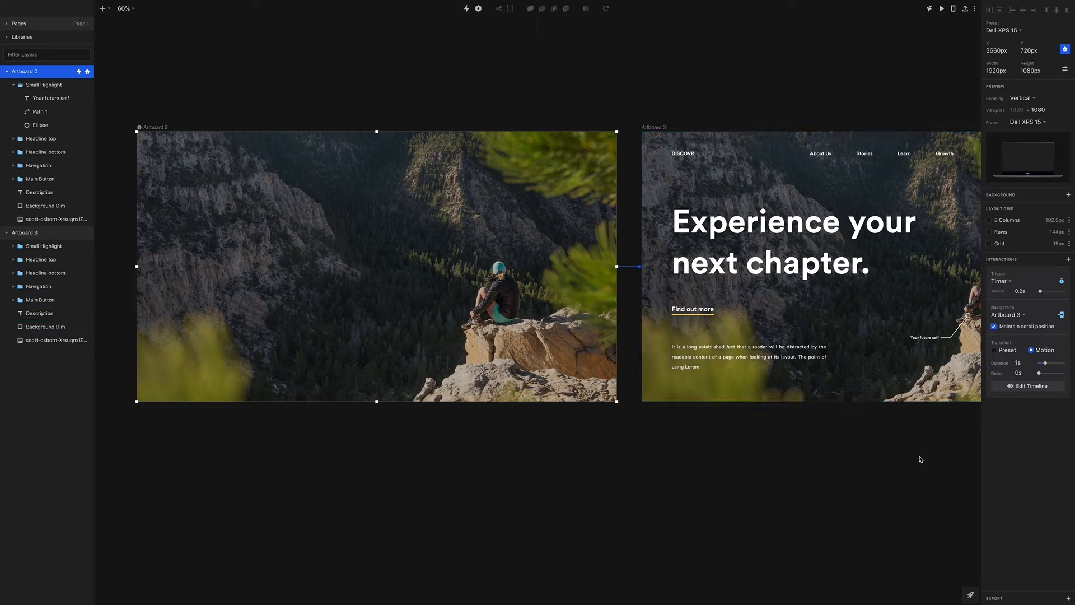
Step: Reopen the transition timeline and try the Ease in preset and a custom easing curve on Headline bottom
{"action": "left_click", "coordinate": [1014, 386]}
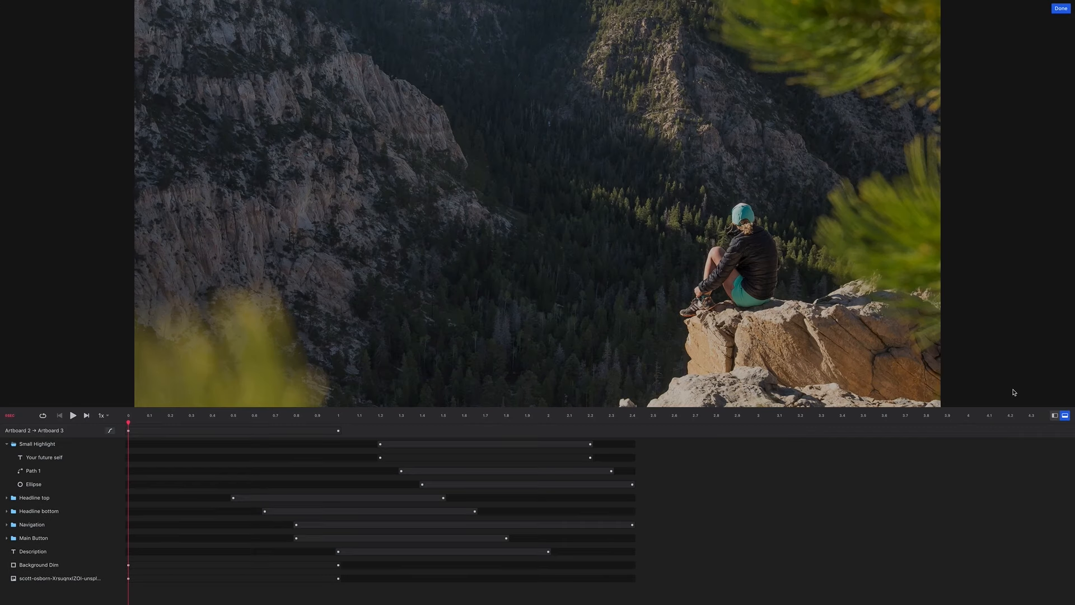
{"action": "left_click", "coordinate": [7, 444]}
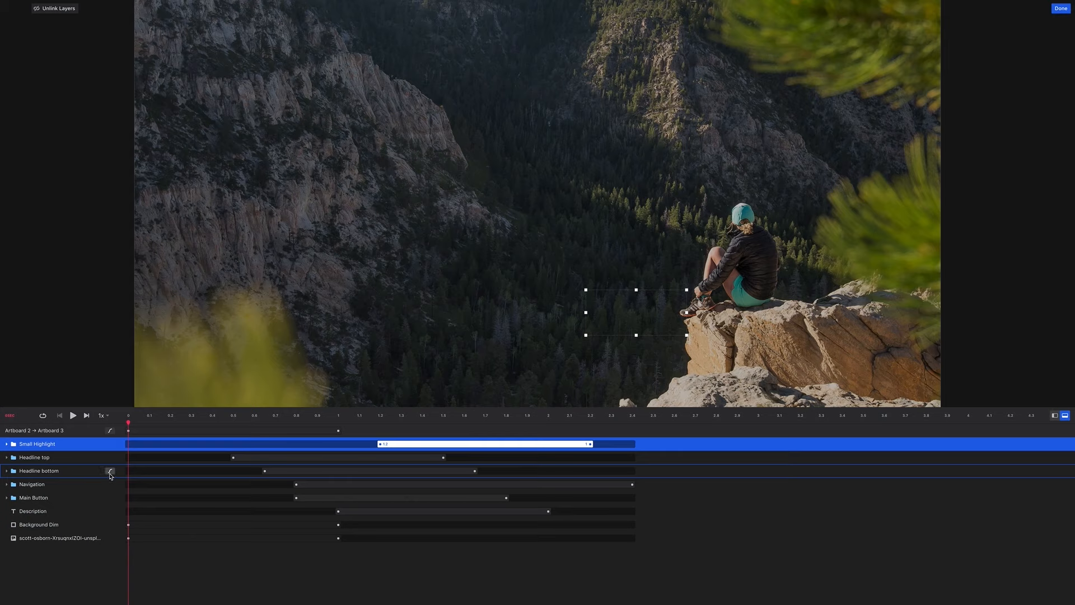
{"action": "left_click", "coordinate": [110, 472]}
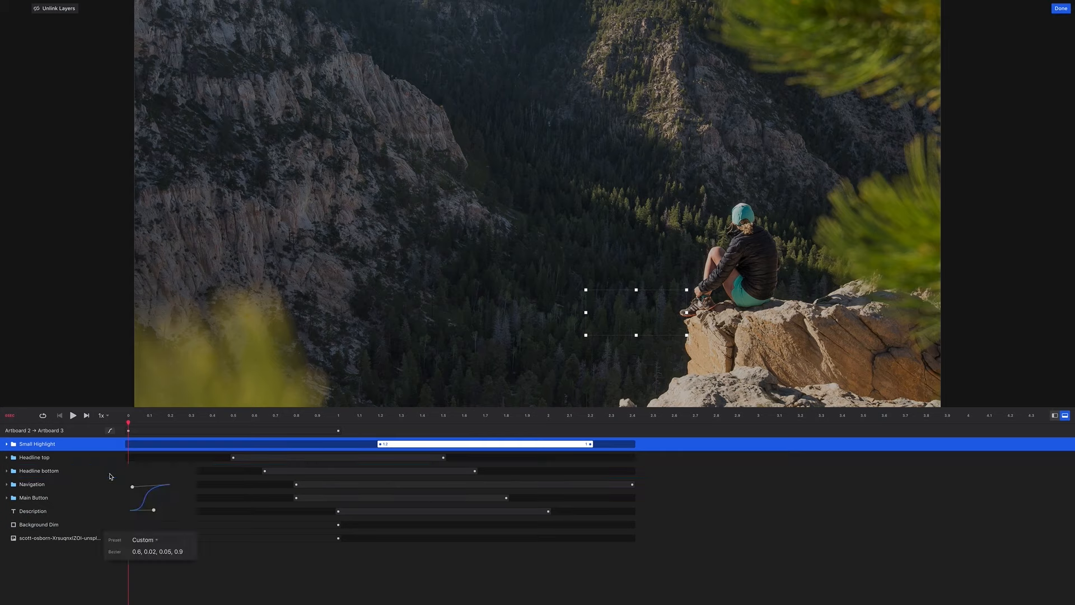
{"action": "left_click", "coordinate": [158, 543]}
{"action": "left_click", "coordinate": [157, 539]}
{"action": "left_click", "coordinate": [156, 540]}
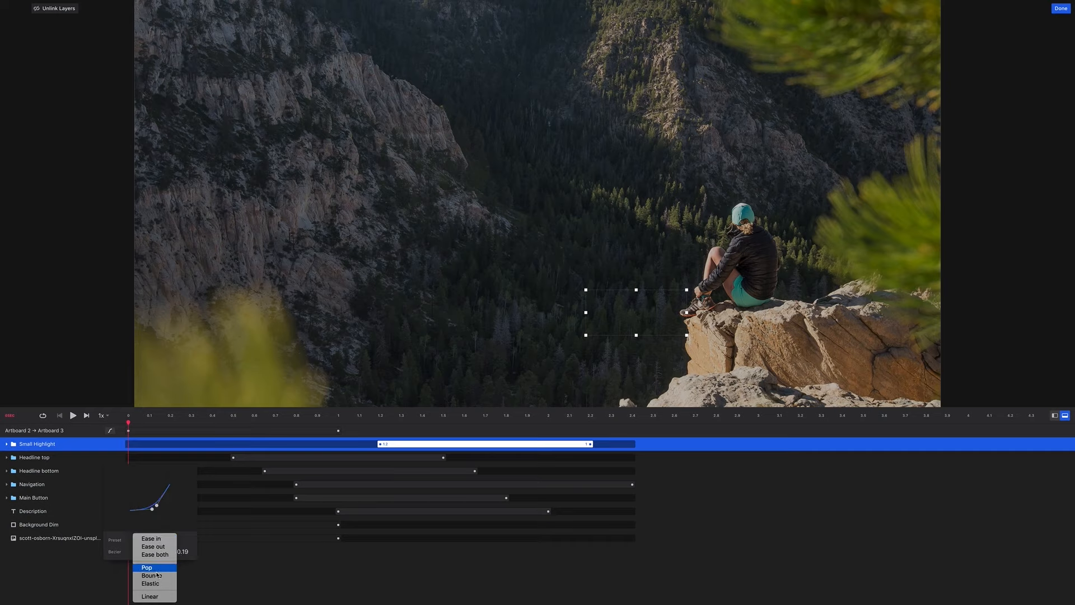
{"action": "left_click", "coordinate": [178, 519]}
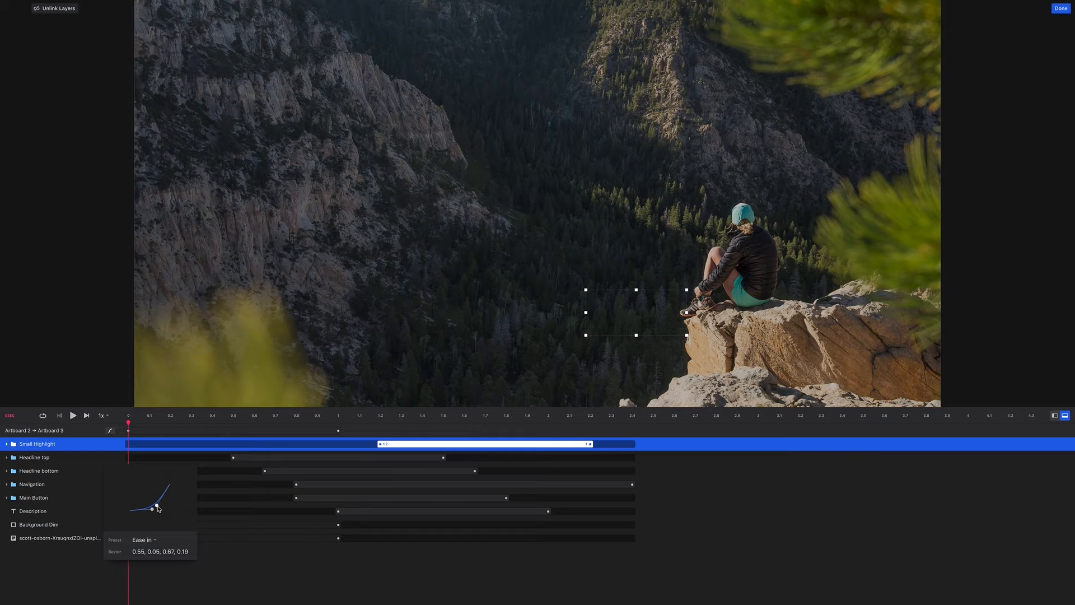
{"action": "left_click_drag", "start_coordinate": [158, 507], "coordinate": [153, 479]}
{"action": "left_click_drag", "start_coordinate": [153, 510], "coordinate": [151, 516]}
Step: Undo the Headline bottom easing changes and leave the timeline editor
{"action": "key", "text": "super+z"}
{"action": "key", "text": "super+z"}
{"action": "key", "text": "super+z"}
{"action": "key", "text": "super+z"}
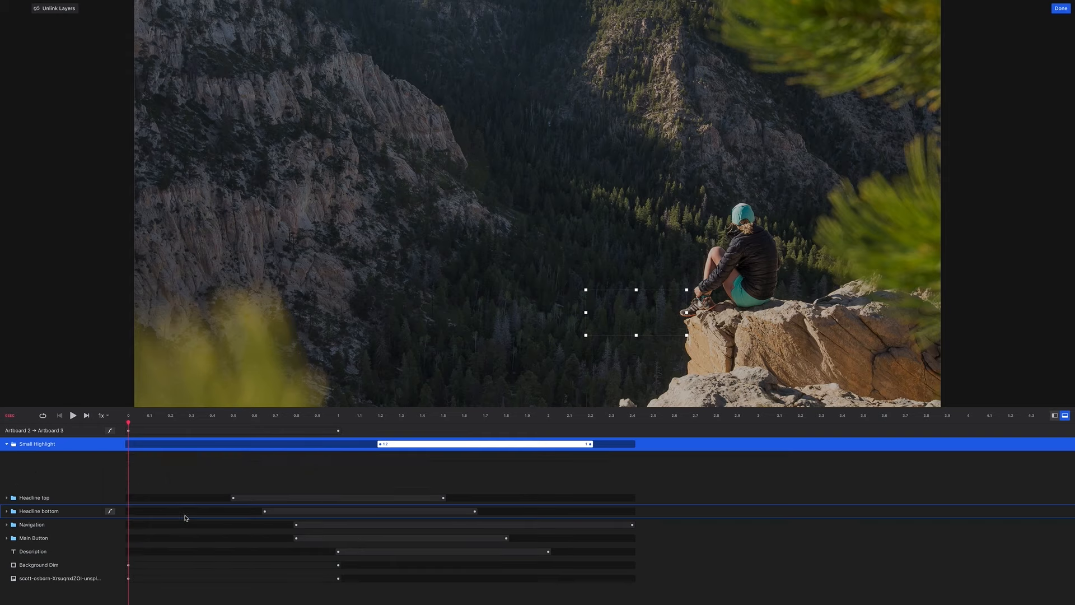
{"action": "left_click", "coordinate": [1060, 9]}
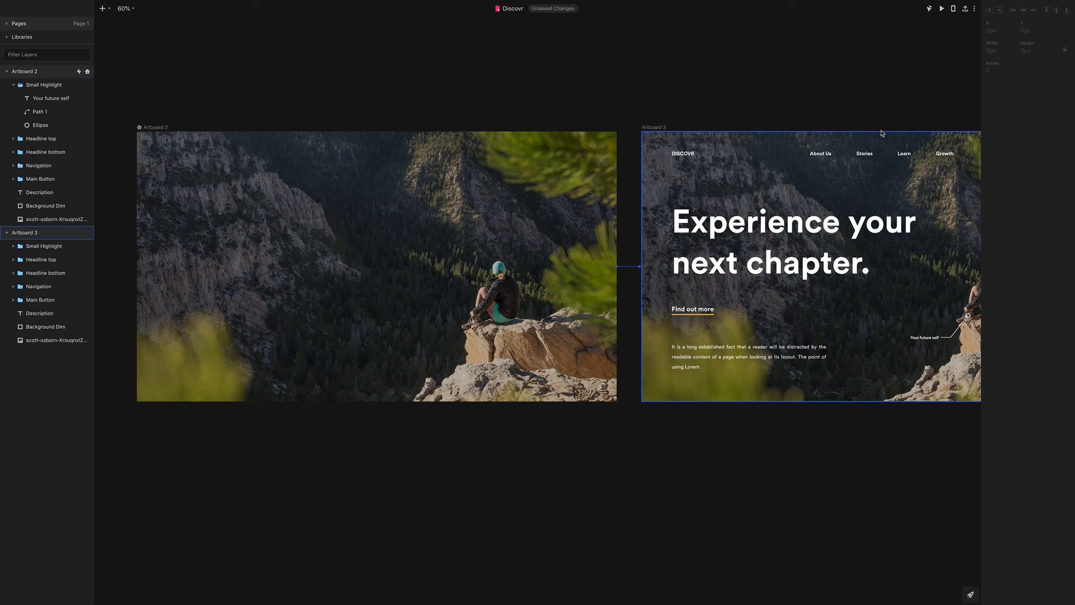